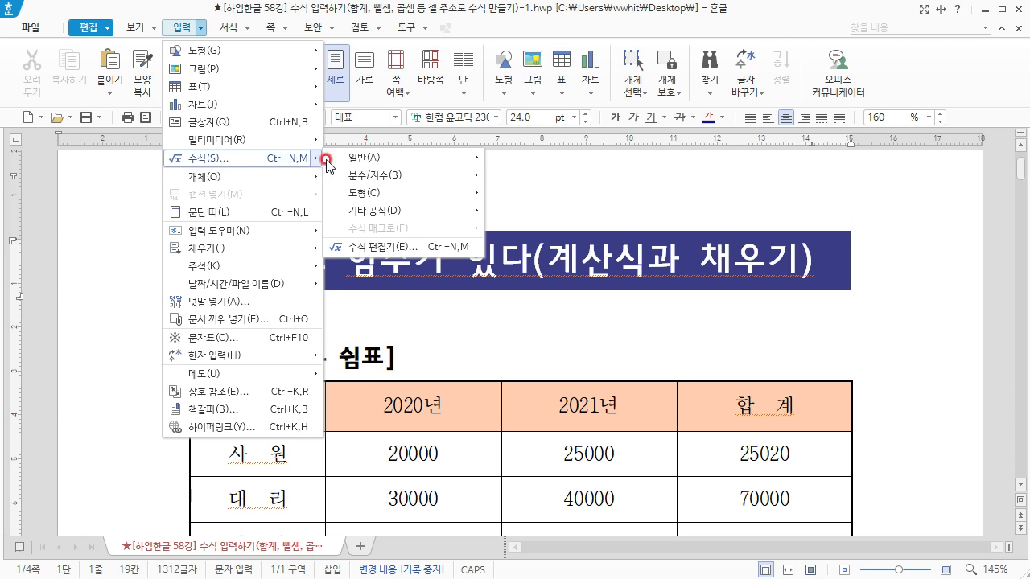
{"action": "mouse_move", "coordinate": [366, 158]}
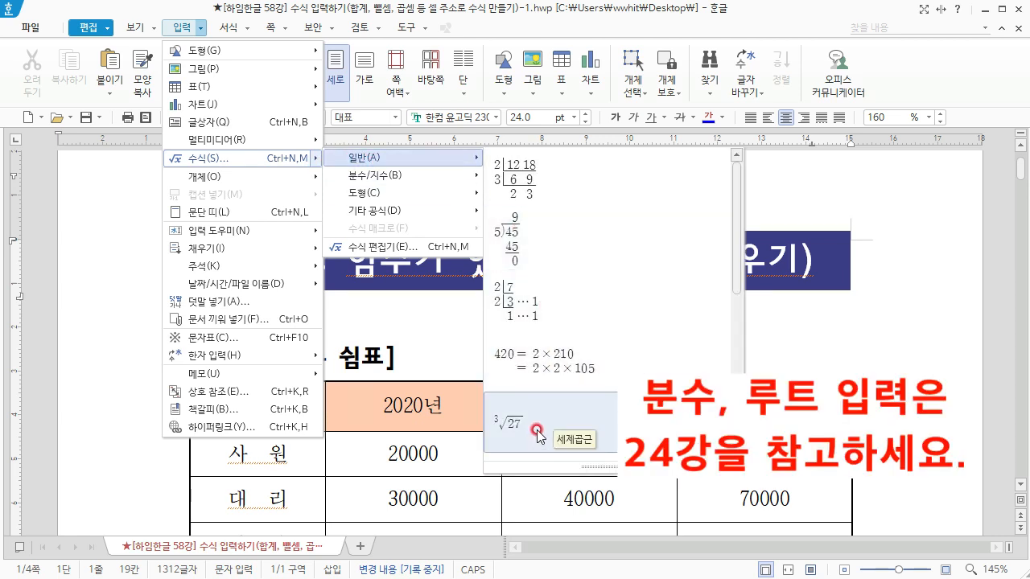
{"action": "left_click", "coordinate": [390, 315]}
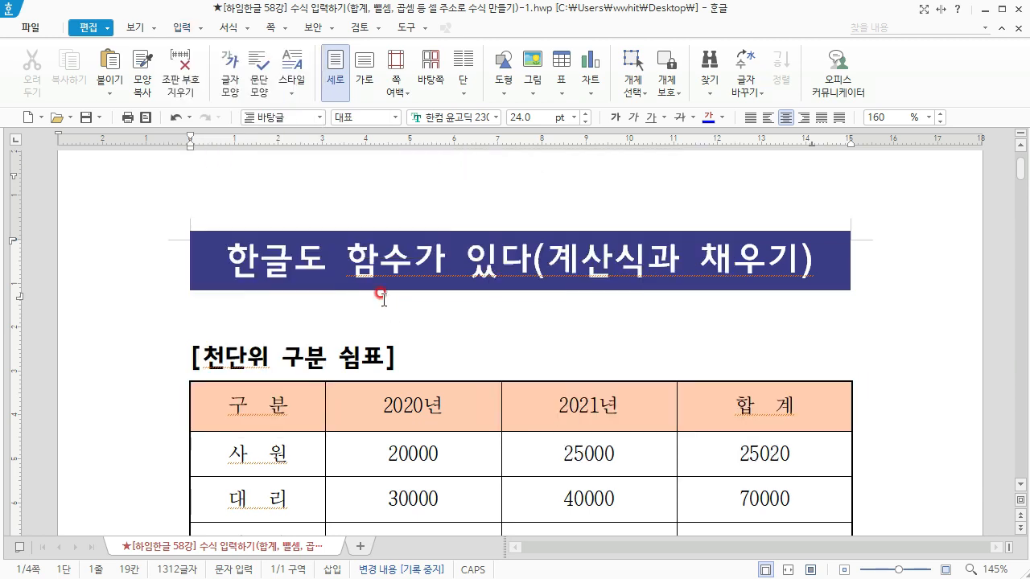
{"action": "left_click_drag", "start_coordinate": [400, 265], "coordinate": [354, 263]}
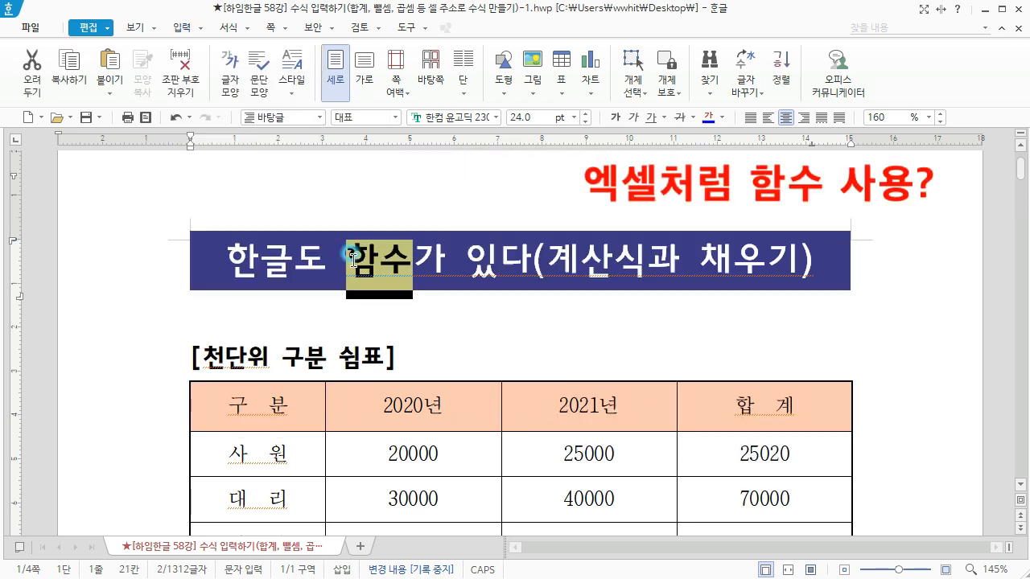
{"action": "left_click", "coordinate": [357, 267]}
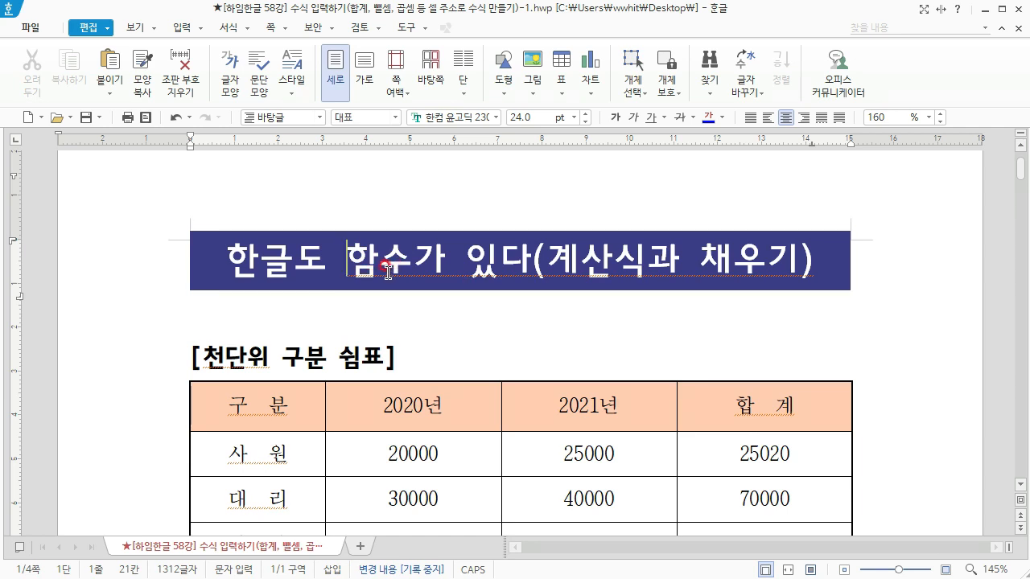
Step: Manually insert thousands commas in the 사원, 대리 and 과장 values of the 2020년 column and the 사원 value of 2021년
{"action": "scroll", "coordinate": [388, 272], "scroll_direction": "down", "scroll_amount": 3}
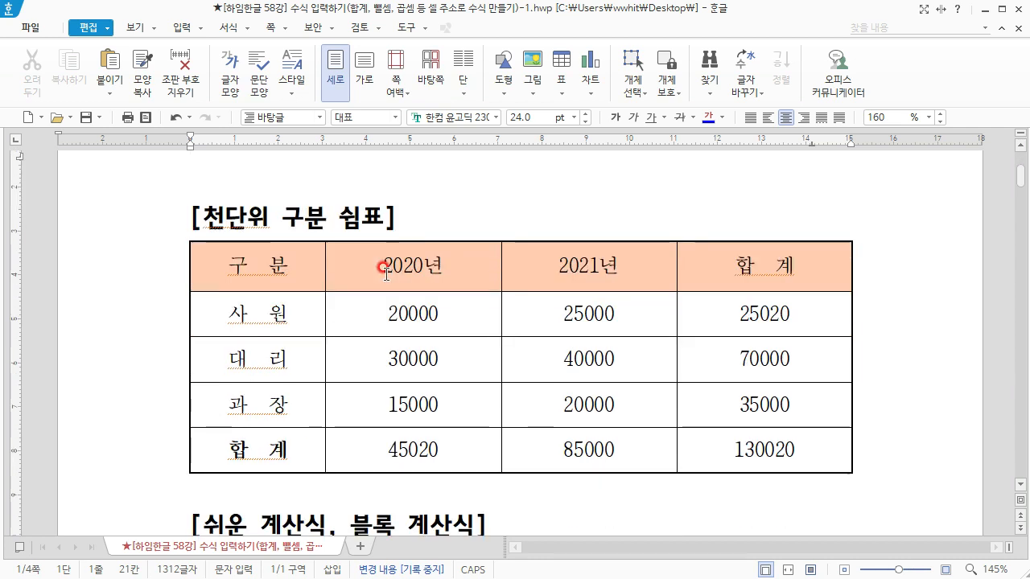
{"action": "left_click", "coordinate": [408, 314]}
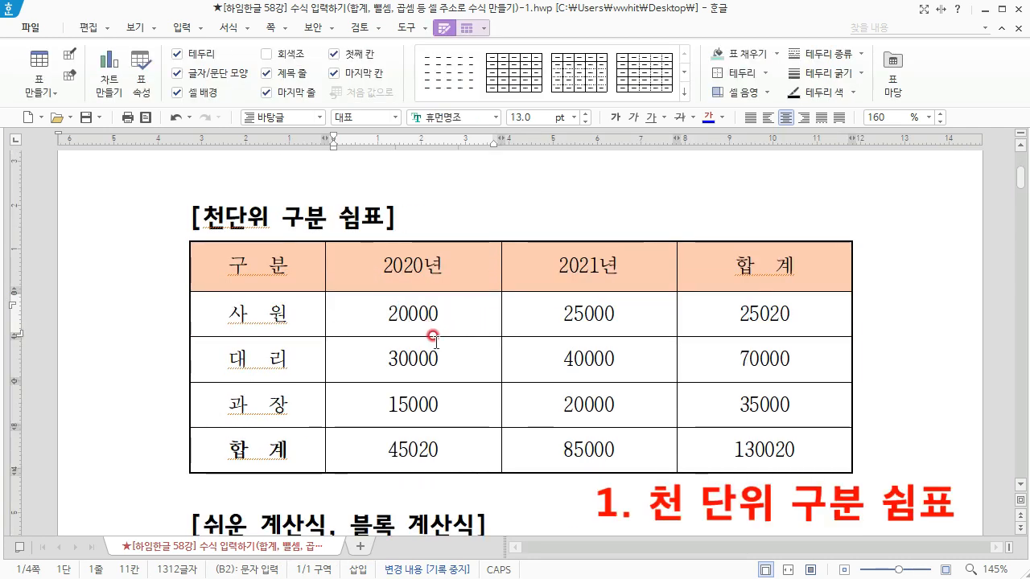
{"action": "type", "text": ","}
{"action": "left_click", "coordinate": [408, 358]}
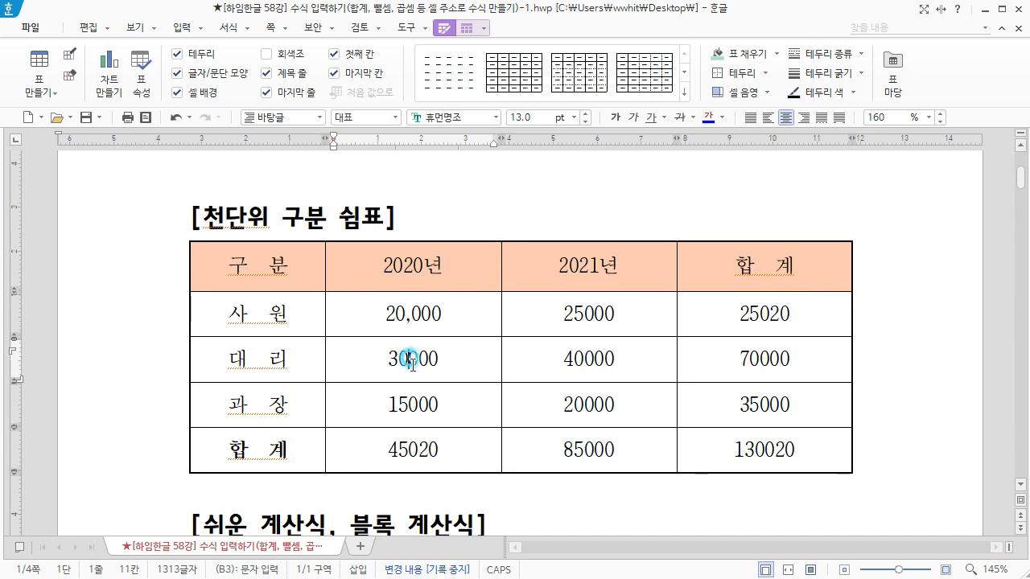
{"action": "type", "text": ","}
{"action": "left_click", "coordinate": [407, 405]}
{"action": "type", "text": ","}
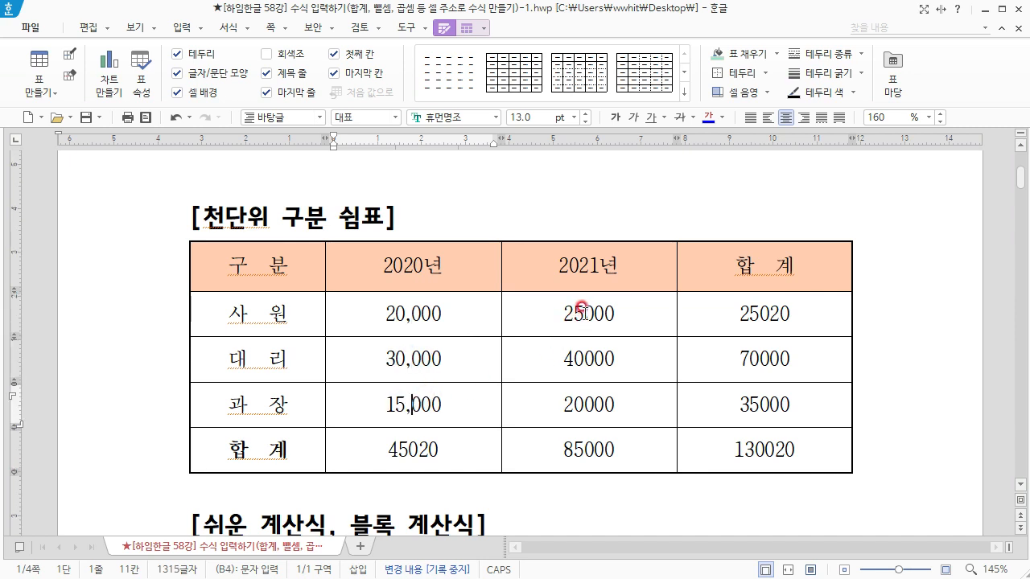
{"action": "left_click", "coordinate": [581, 313]}
{"action": "type", "text": ","}
Step: Undo the manually entered commas in the 천단위 구분 쉼표 table
{"action": "key", "text": "ctrl+z"}
{"action": "key", "text": "ctrl+z"}
{"action": "key", "text": "ctrl+z"}
{"action": "key", "text": "ctrl+z"}
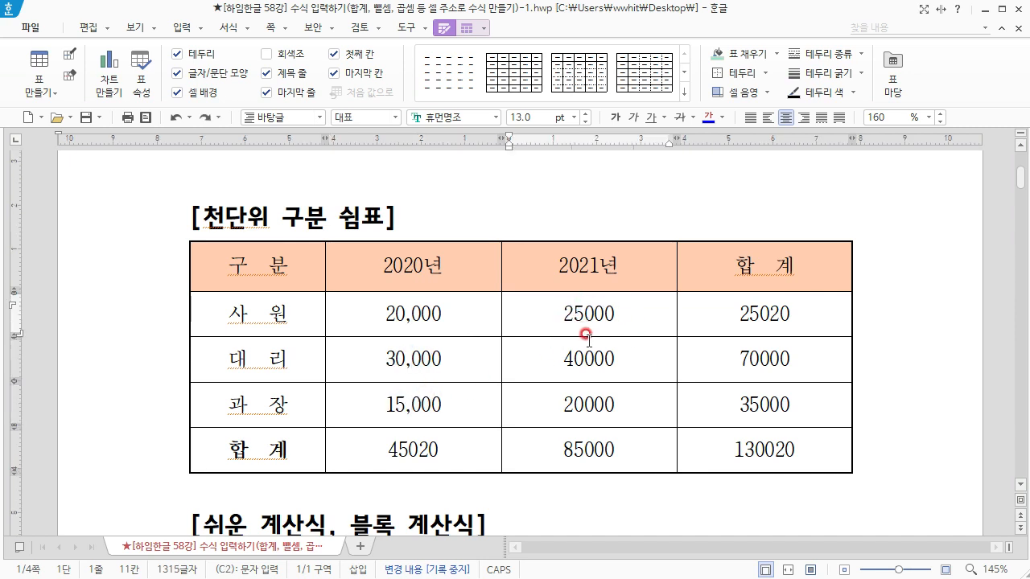
Step: Add 1,000-unit separator commas to all number cells of the 천단위 구분 쉼표 table at once, and undo it
{"action": "left_click_drag", "start_coordinate": [441, 325], "coordinate": [764, 449]}
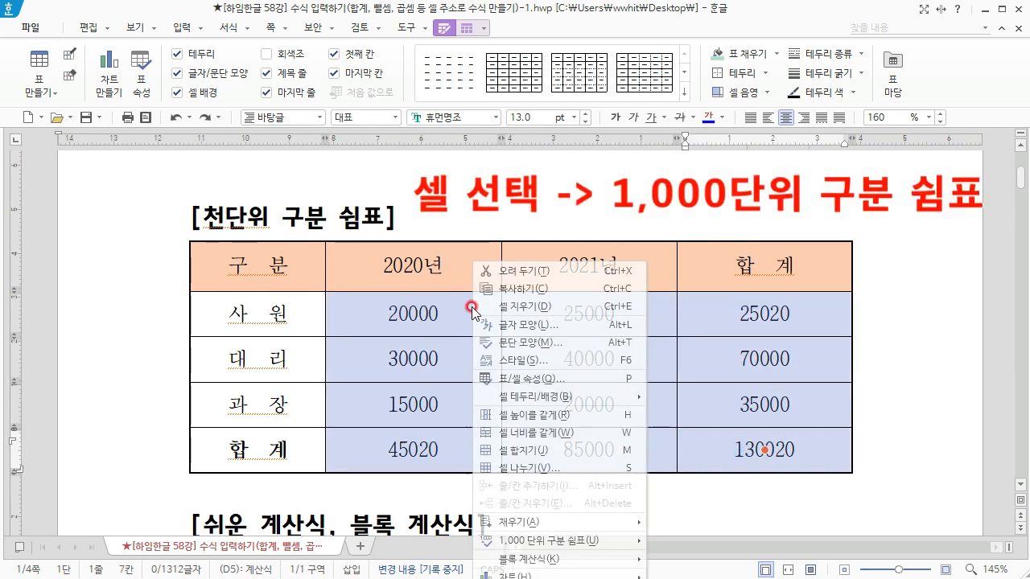
{"action": "right_click", "coordinate": [473, 293]}
{"action": "mouse_move", "coordinate": [599, 541]}
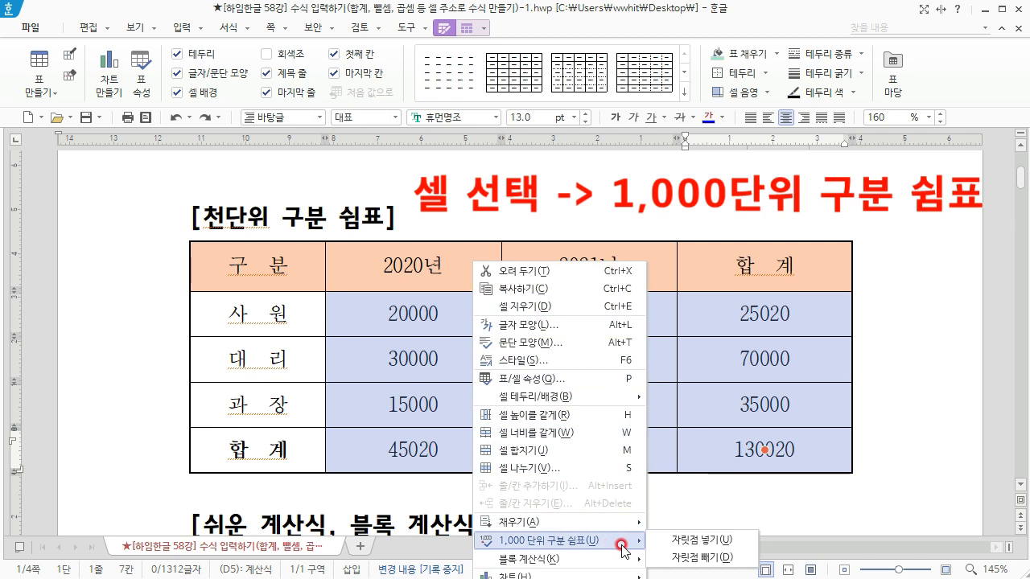
{"action": "left_click", "coordinate": [682, 547]}
{"action": "left_click", "coordinate": [451, 361]}
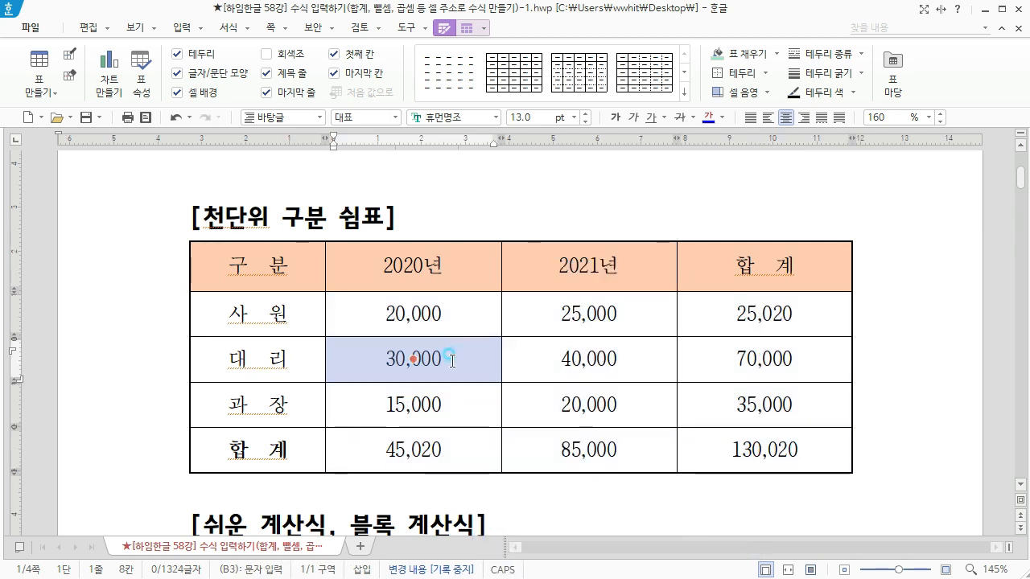
{"action": "left_click", "coordinate": [452, 361]}
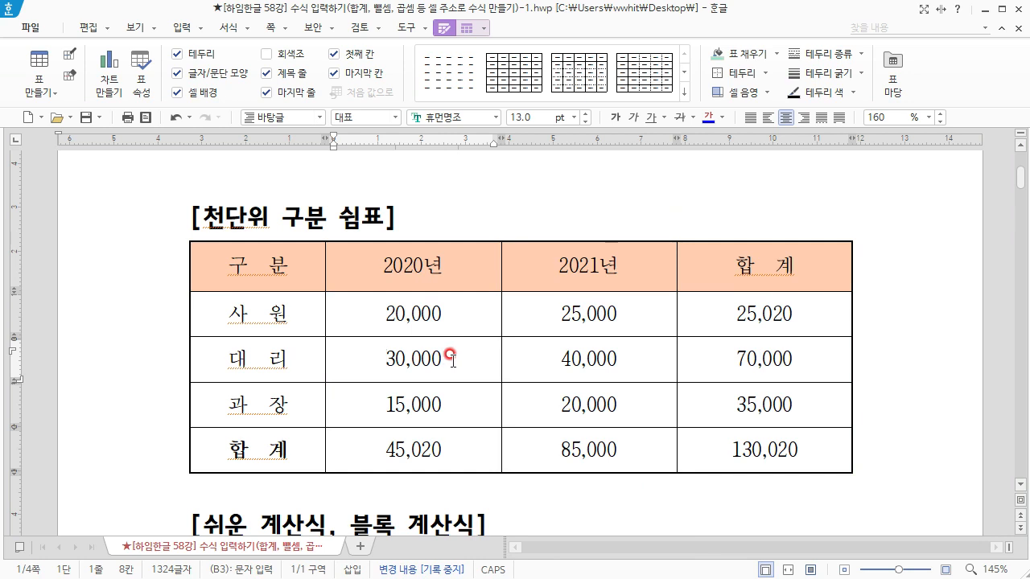
{"action": "key", "text": "ctrl+z"}
{"action": "left_click", "coordinate": [457, 310]}
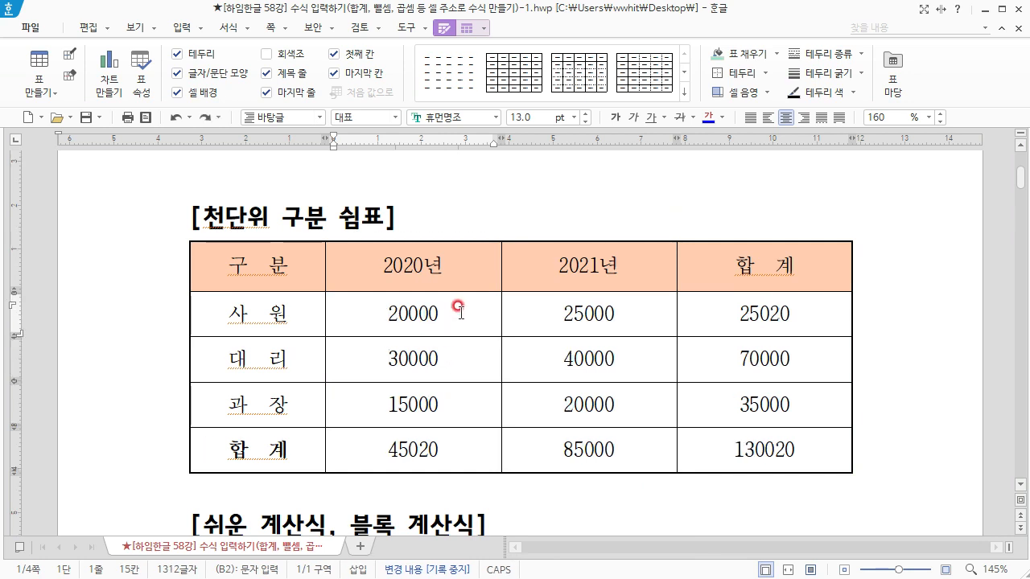
{"action": "left_click_drag", "start_coordinate": [454, 313], "coordinate": [367, 302]}
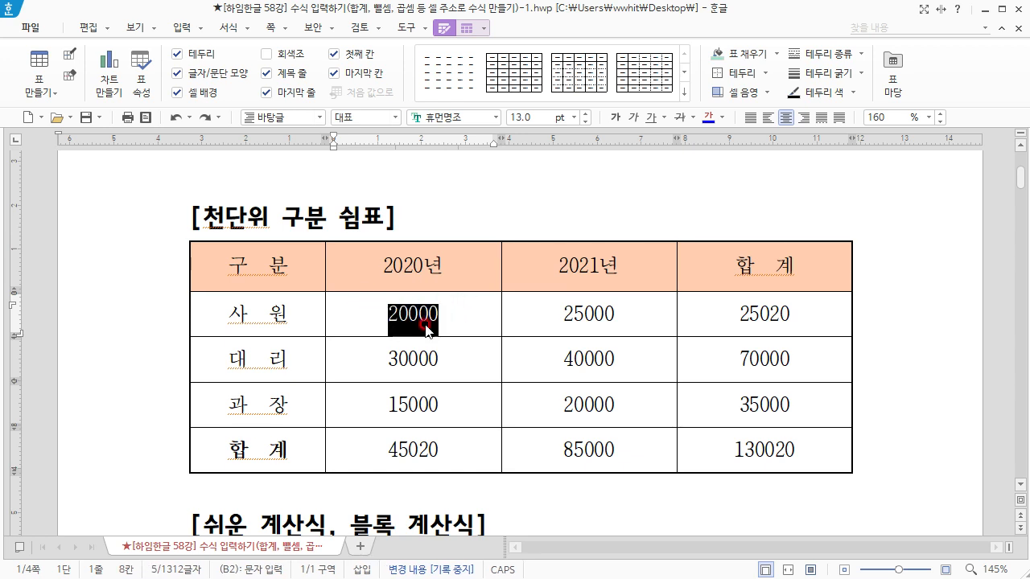
{"action": "right_click", "coordinate": [416, 314]}
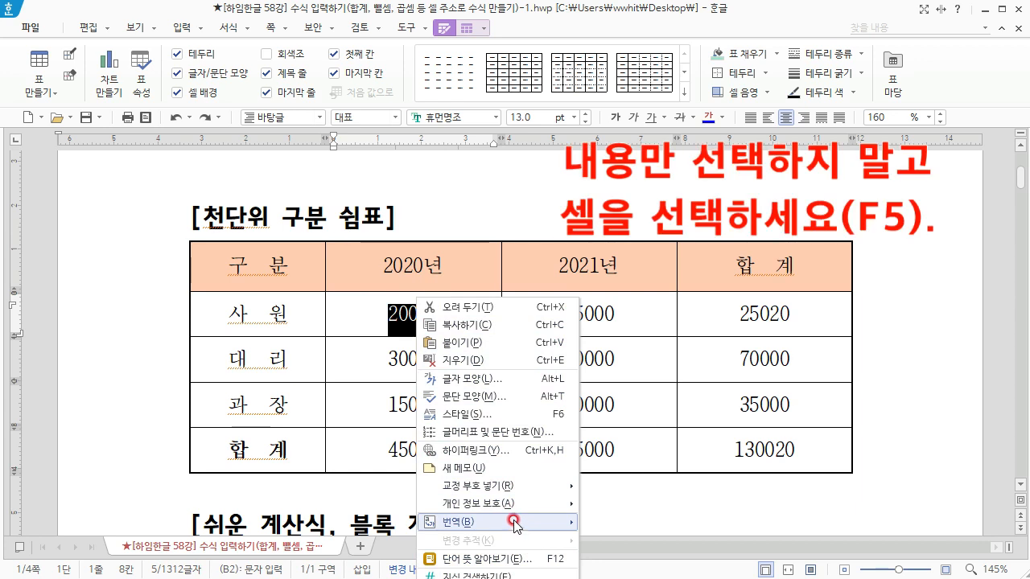
{"action": "left_click", "coordinate": [375, 318]}
Step: Select the whole 사원 cell under 2020년 in the 천단위 구분 쉼표 table and add the 1,000-unit separator comma
{"action": "left_click", "coordinate": [378, 318]}
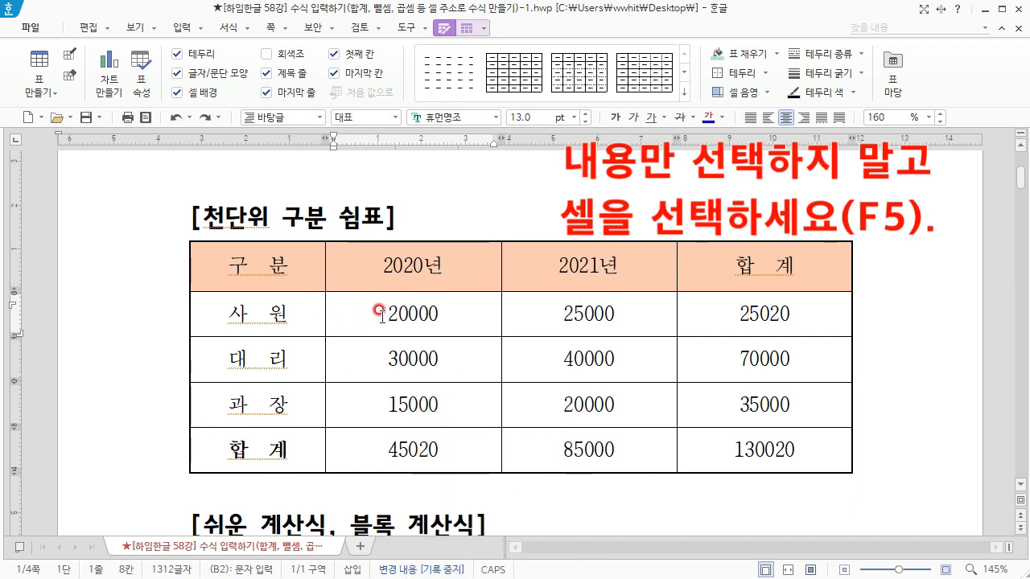
{"action": "key", "text": "F5"}
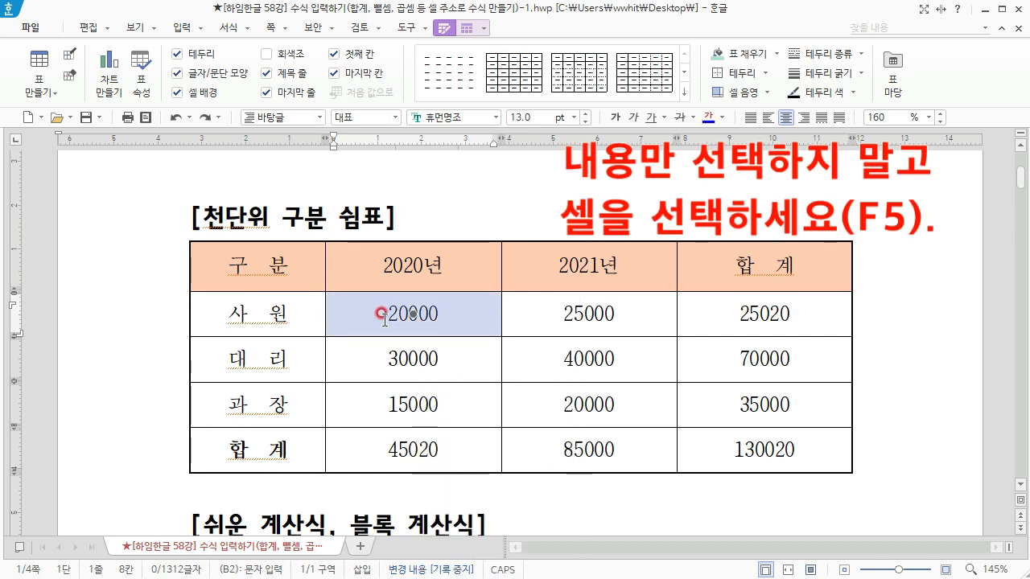
{"action": "right_click", "coordinate": [438, 314]}
{"action": "mouse_move", "coordinate": [579, 540]}
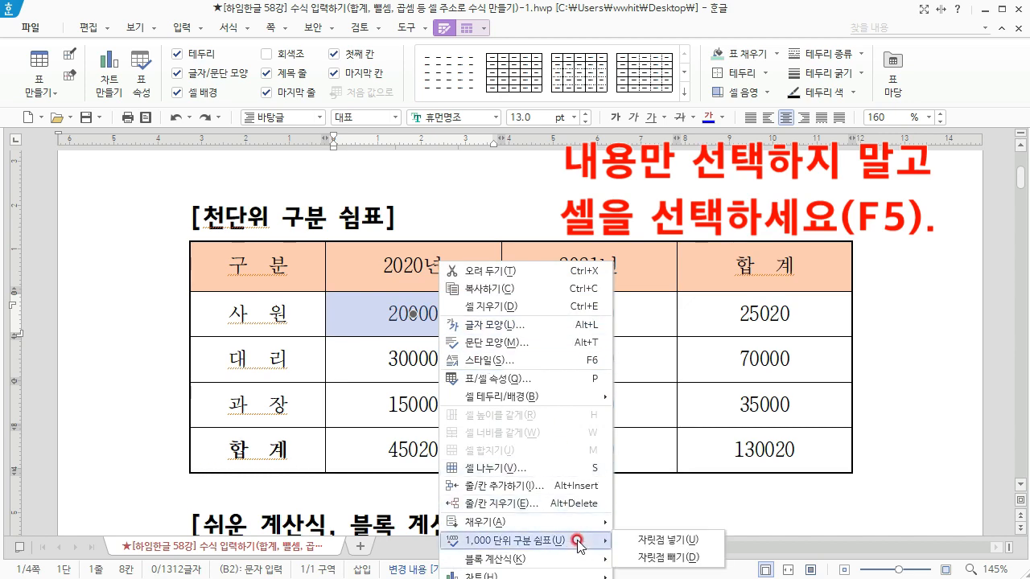
{"action": "left_click", "coordinate": [635, 541]}
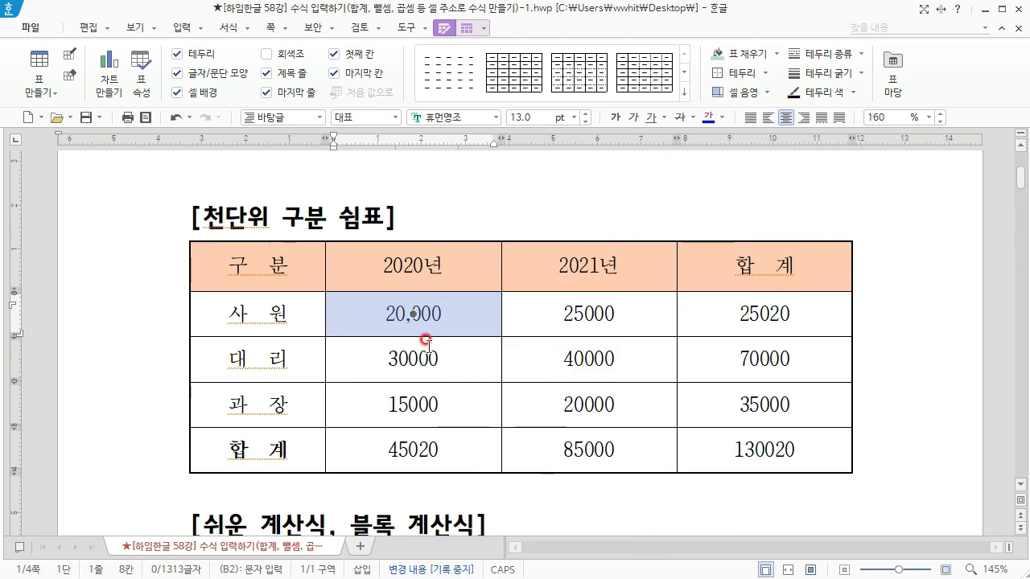
{"action": "key", "text": "Down"}
{"action": "key", "text": "Escape"}
Step: Insert a vertical sum (세로 합계) easy formula in the 2020년 cell of the 합계 row in the 쉬운 계산식, 블록 계산식 table
{"action": "scroll", "coordinate": [421, 333], "scroll_direction": "down", "scroll_amount": 6}
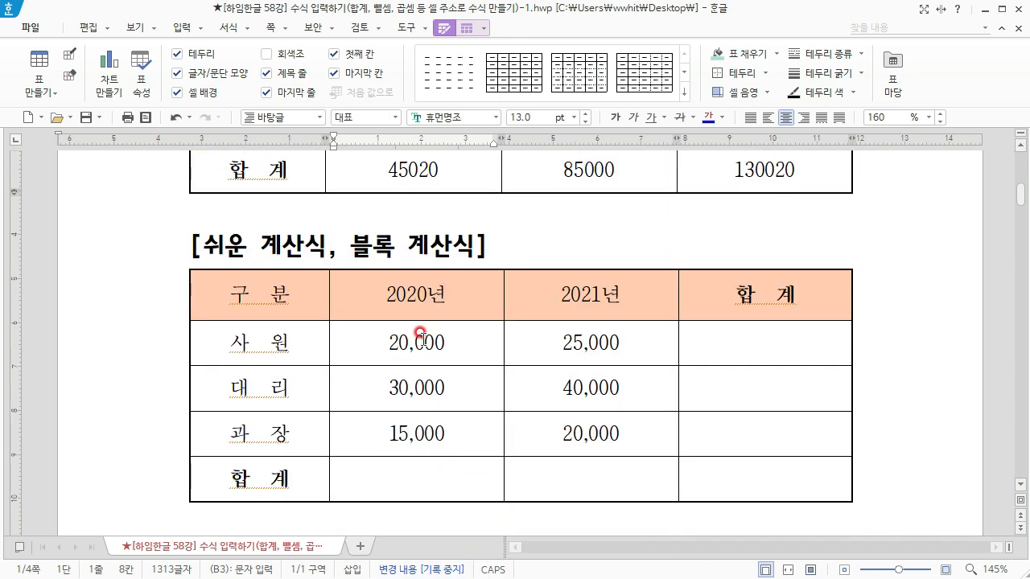
{"action": "left_click", "coordinate": [424, 345]}
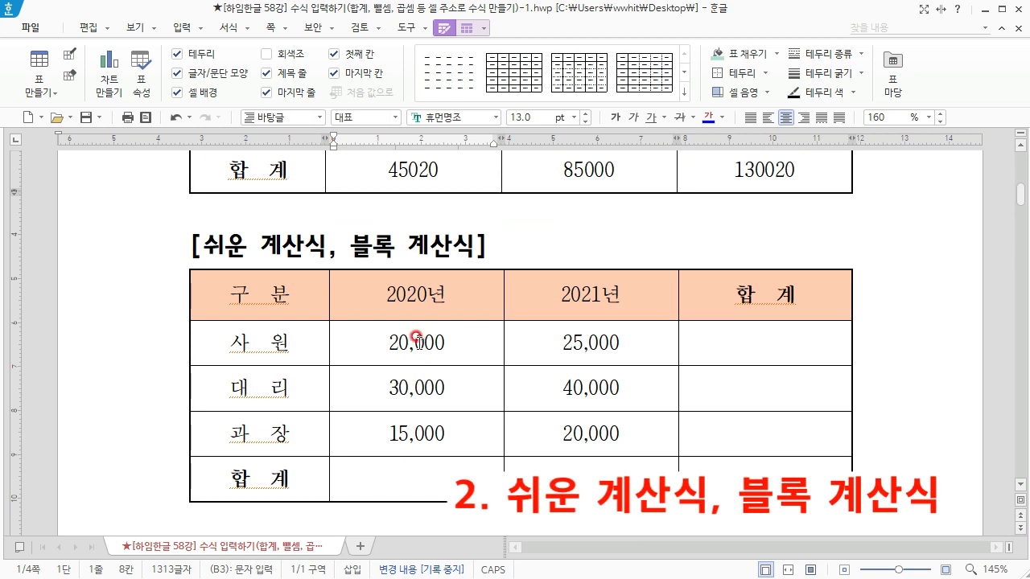
{"action": "left_click", "coordinate": [426, 466]}
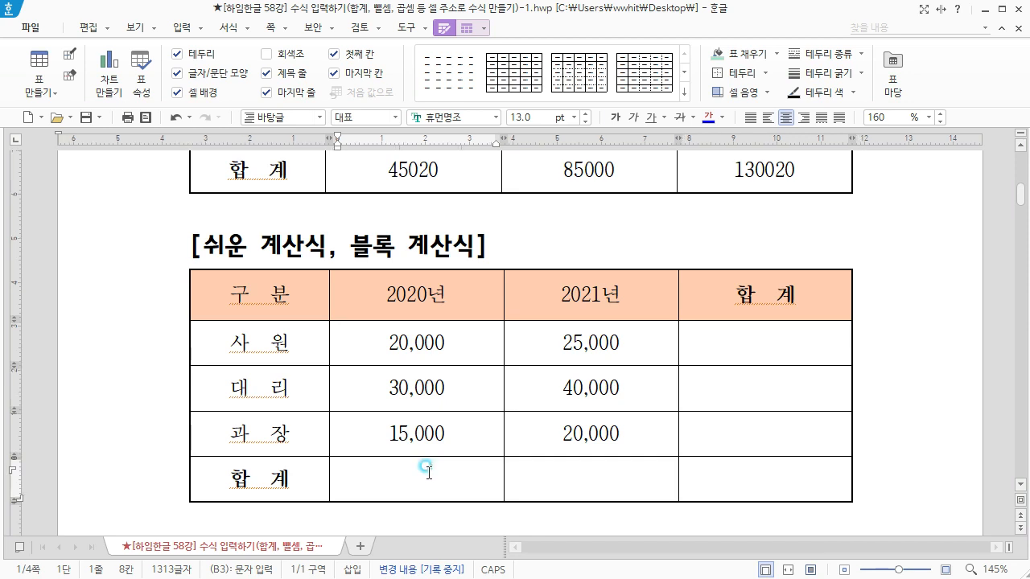
{"action": "left_click_drag", "start_coordinate": [419, 347], "coordinate": [428, 440]}
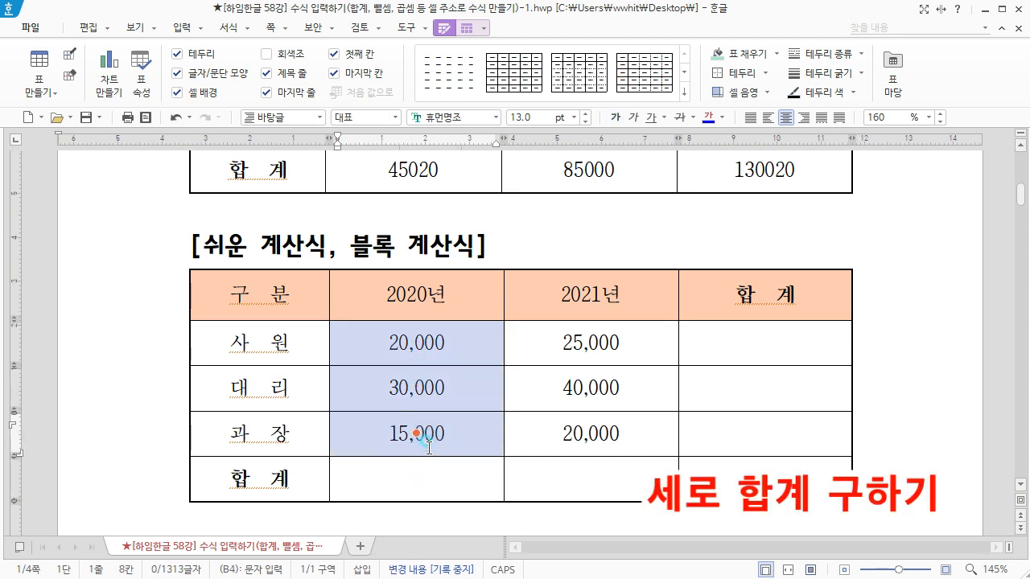
{"action": "left_click", "coordinate": [445, 470]}
{"action": "left_click", "coordinate": [418, 475]}
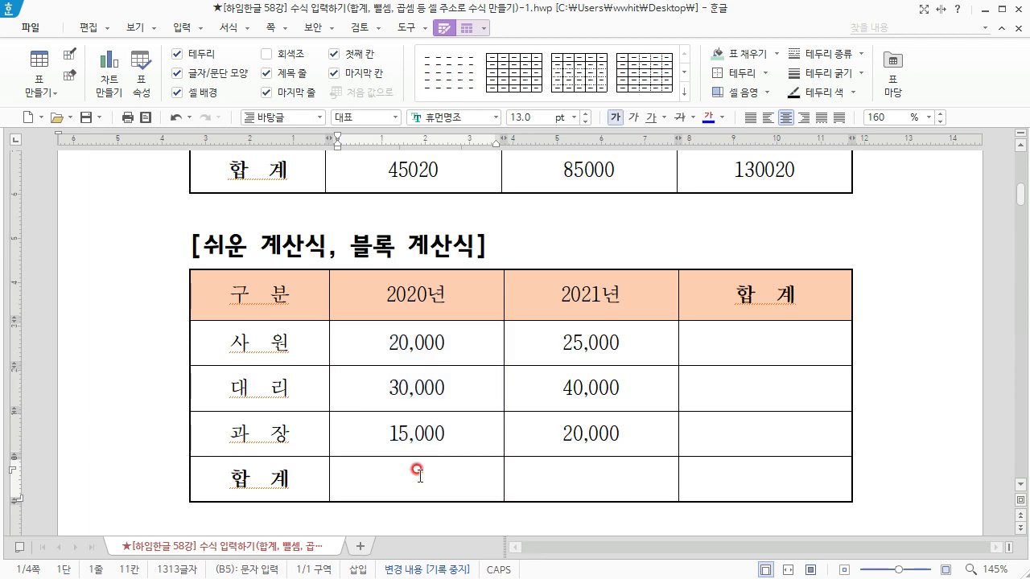
{"action": "right_click", "coordinate": [417, 471]}
{"action": "left_click", "coordinate": [536, 513]}
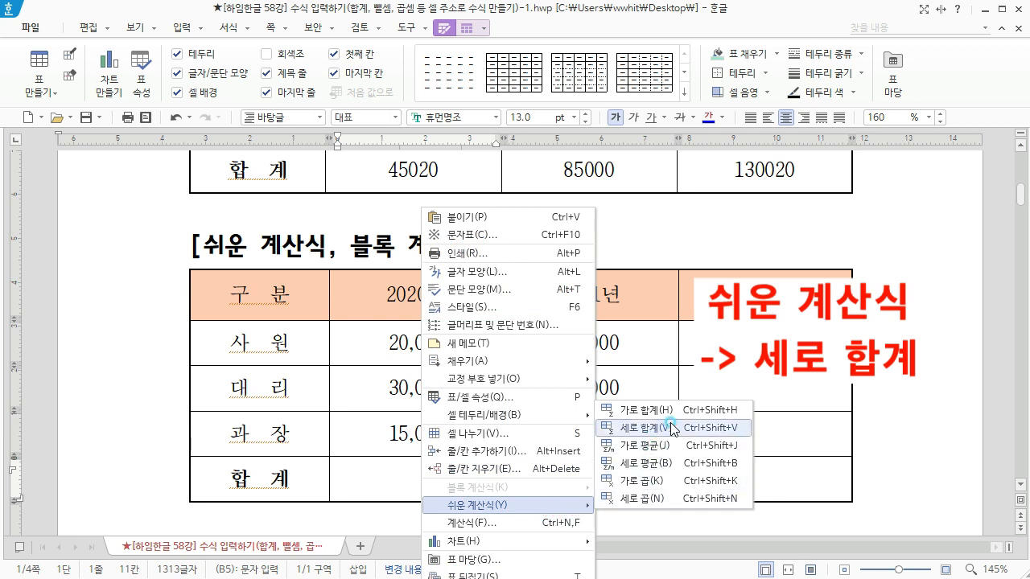
{"action": "left_click", "coordinate": [641, 428]}
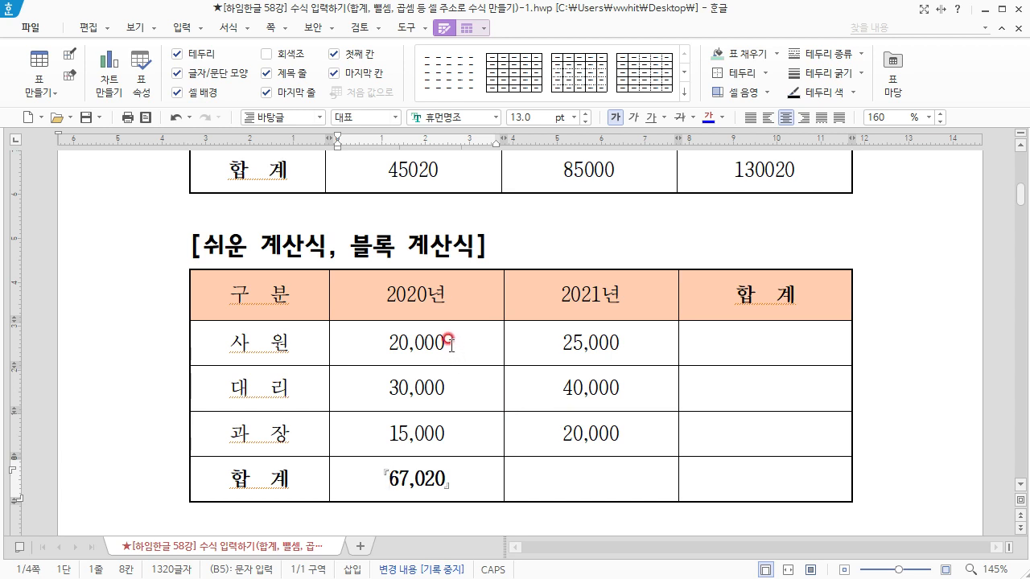
Step: Examine which numbers in the 2020년 column, including the header's year, the vertical sum covers
{"action": "left_click_drag", "start_coordinate": [451, 346], "coordinate": [457, 423]}
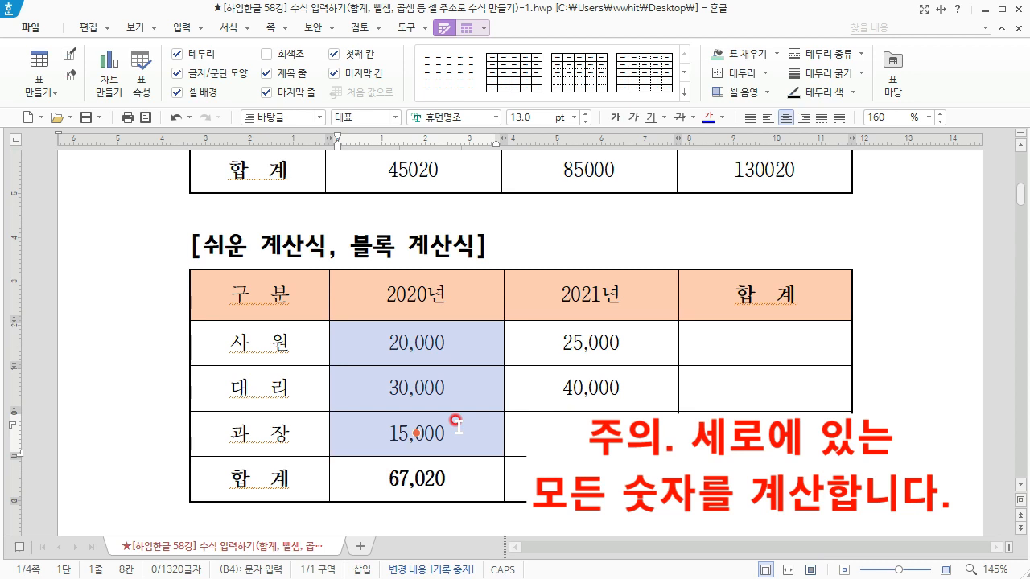
{"action": "left_click", "coordinate": [441, 294]}
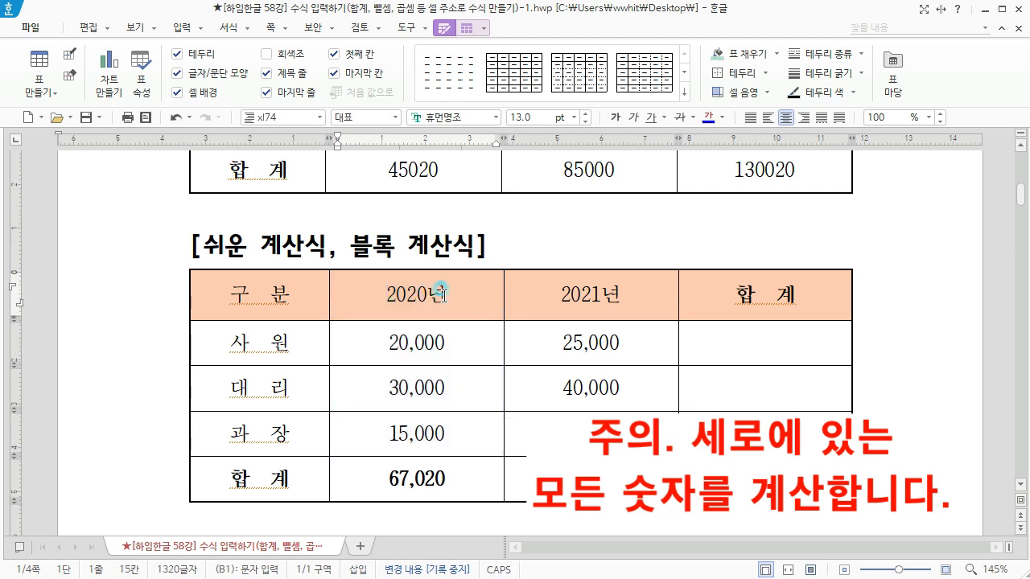
{"action": "left_click_drag", "start_coordinate": [443, 295], "coordinate": [361, 301]}
{"action": "left_click", "coordinate": [428, 295]}
{"action": "left_click_drag", "start_coordinate": [428, 293], "coordinate": [390, 299]}
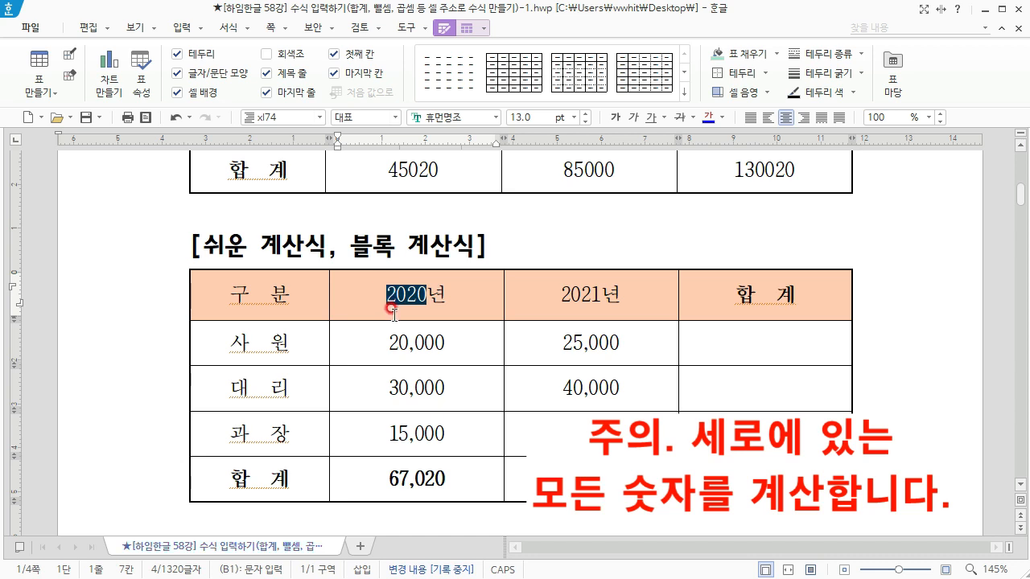
Step: Delete the vertical sum from the 2020년 cell of the 합계 row
{"action": "left_click", "coordinate": [440, 474]}
{"action": "left_click", "coordinate": [493, 484]}
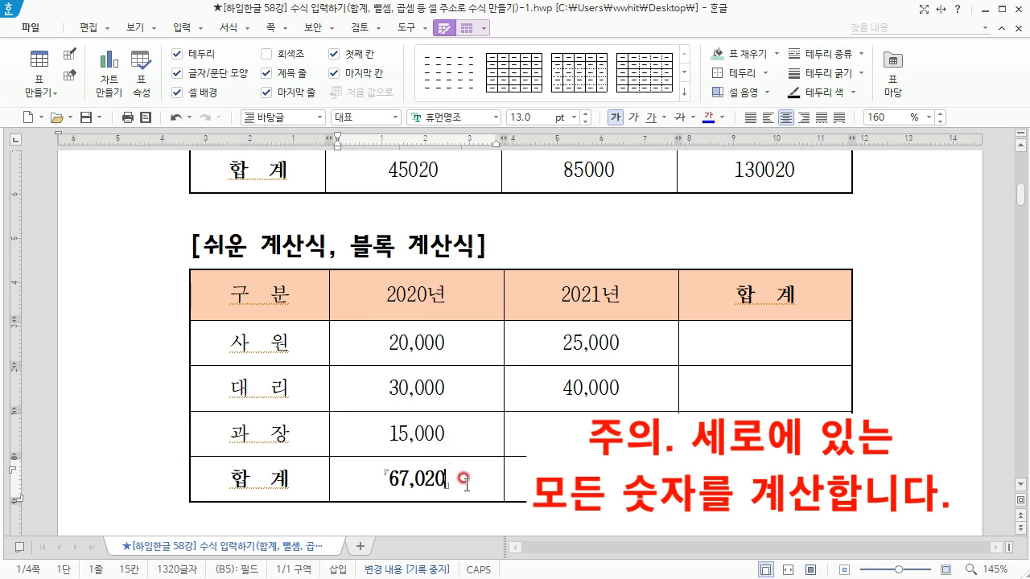
{"action": "left_click_drag", "start_coordinate": [460, 478], "coordinate": [380, 484]}
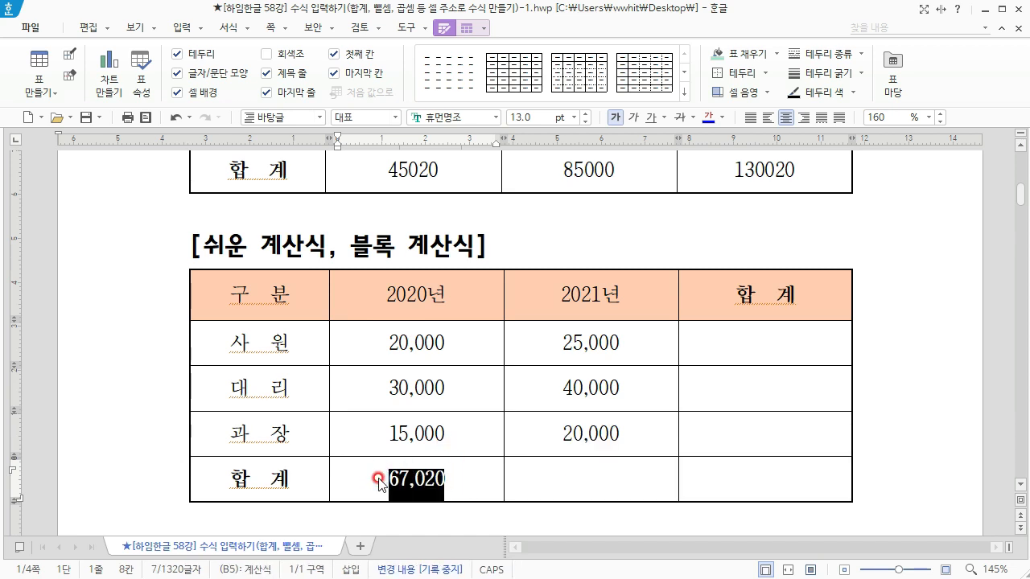
{"action": "key", "text": "Delete"}
Step: Calculate a block sum (블록 합계) of the 사원, 대리 and 과장 values in the 2020년 column
{"action": "left_click", "coordinate": [430, 429]}
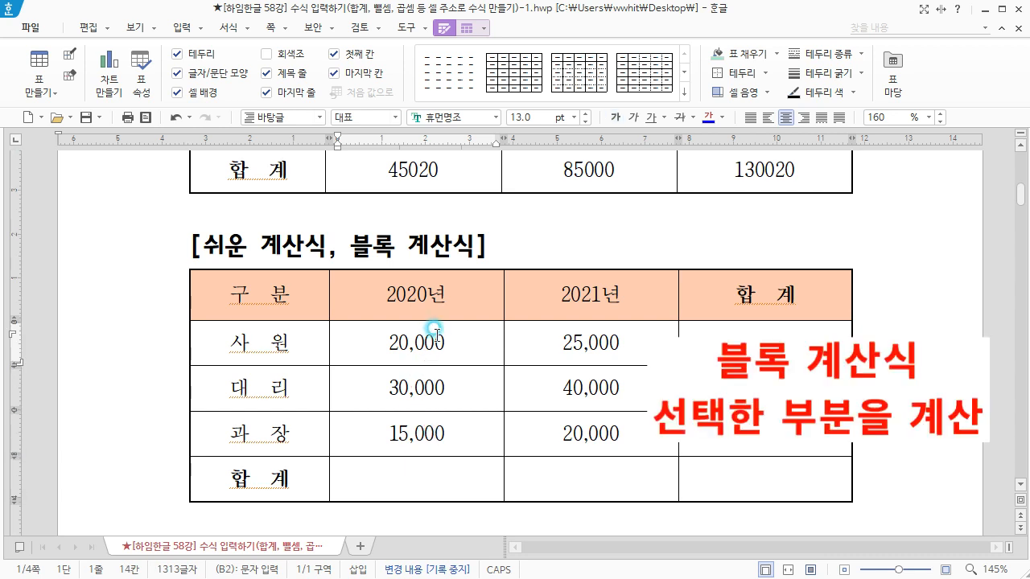
{"action": "mouse_move", "coordinate": [435, 331]}
{"action": "left_mouse_down"}
{"action": "mouse_move", "coordinate": [452, 396]}
{"action": "mouse_move", "coordinate": [441, 433]}
{"action": "left_mouse_up"}
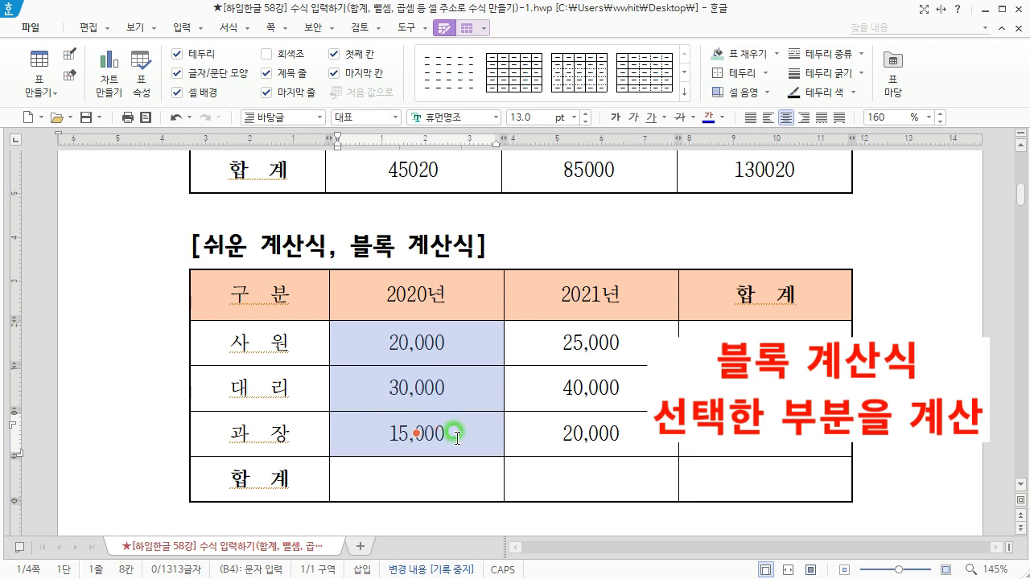
{"action": "right_click", "coordinate": [456, 438]}
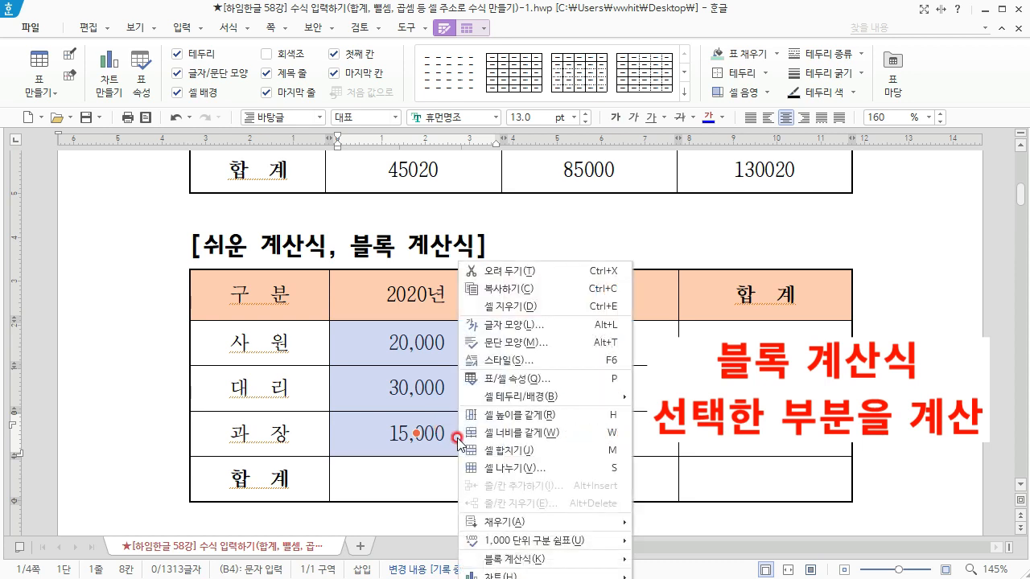
{"action": "left_click", "coordinate": [561, 559]}
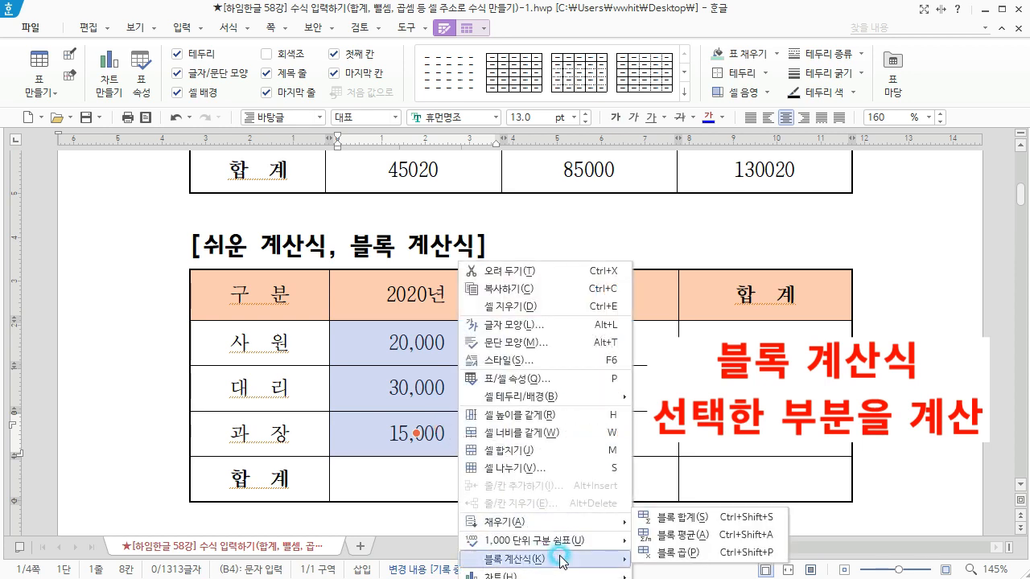
{"action": "left_click", "coordinate": [686, 517]}
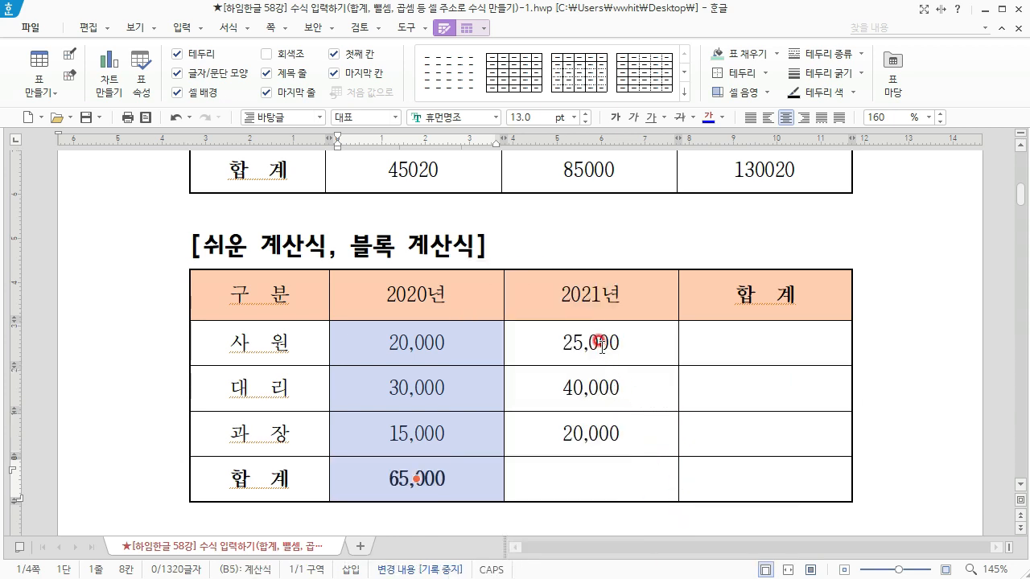
Step: Calculate a block sum (블록 합계) of the 사원 row's 2020년 and 2021년 values
{"action": "left_click", "coordinate": [603, 350]}
{"action": "left_click", "coordinate": [411, 330]}
{"action": "left_click_drag", "start_coordinate": [411, 330], "coordinate": [706, 343]}
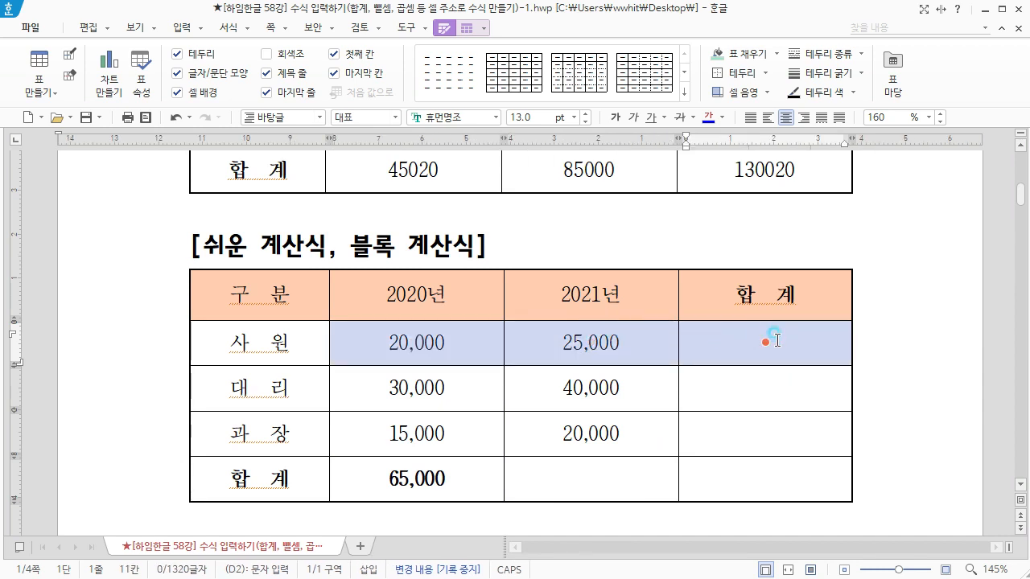
{"action": "left_click_drag", "start_coordinate": [776, 339], "coordinate": [637, 333]}
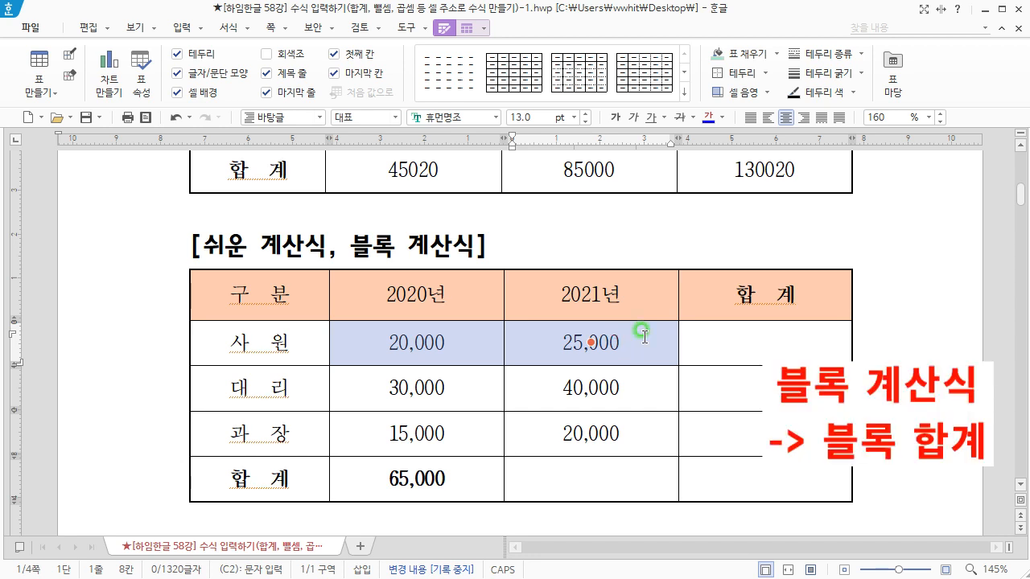
{"action": "right_click", "coordinate": [644, 336]}
{"action": "mouse_move", "coordinate": [742, 566]}
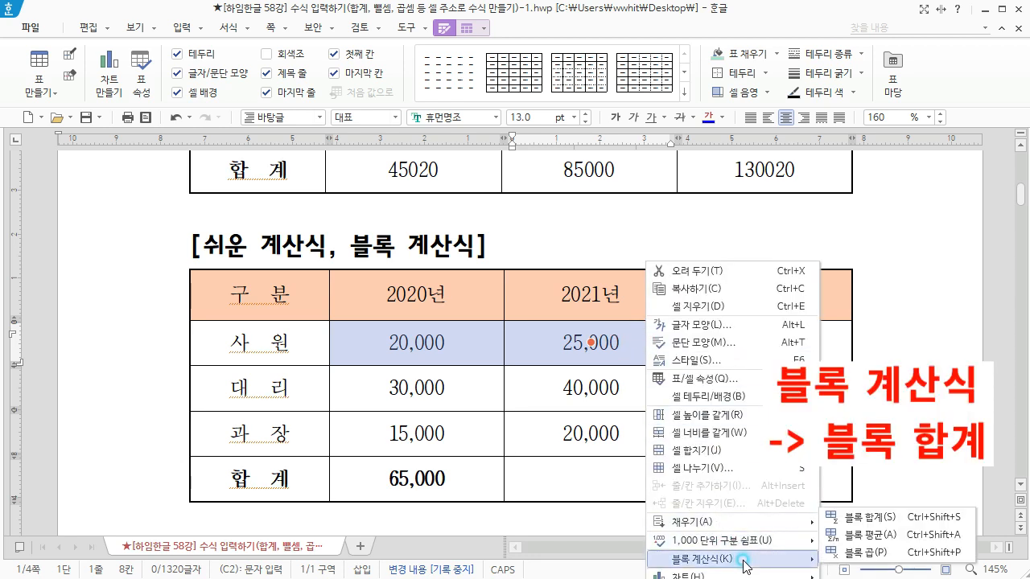
{"action": "left_click", "coordinate": [856, 516]}
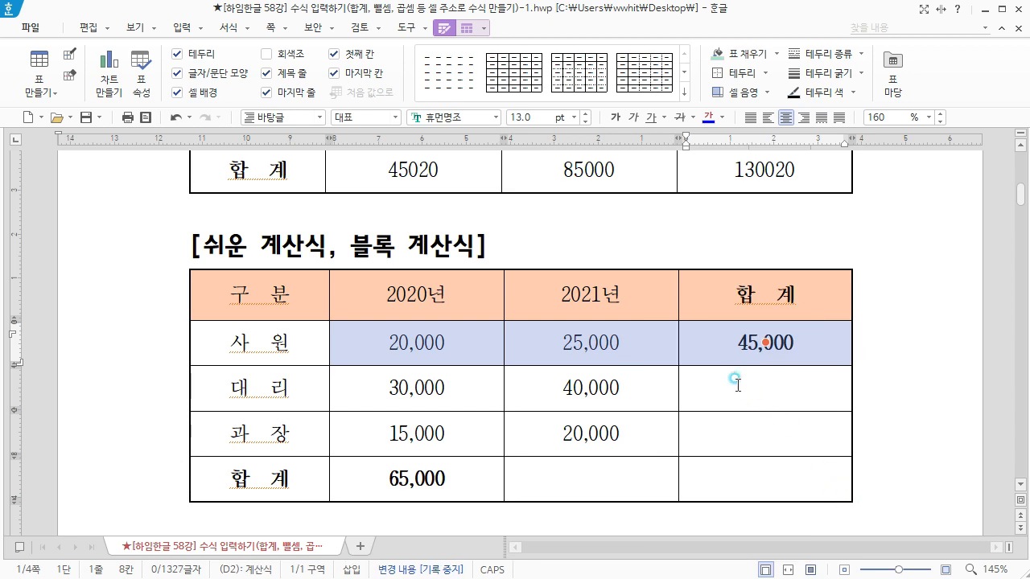
Step: Undo the block sums of the 사원 row and the 2020년 column
{"action": "left_click", "coordinate": [737, 385]}
{"action": "left_click_drag", "start_coordinate": [409, 381], "coordinate": [596, 388]}
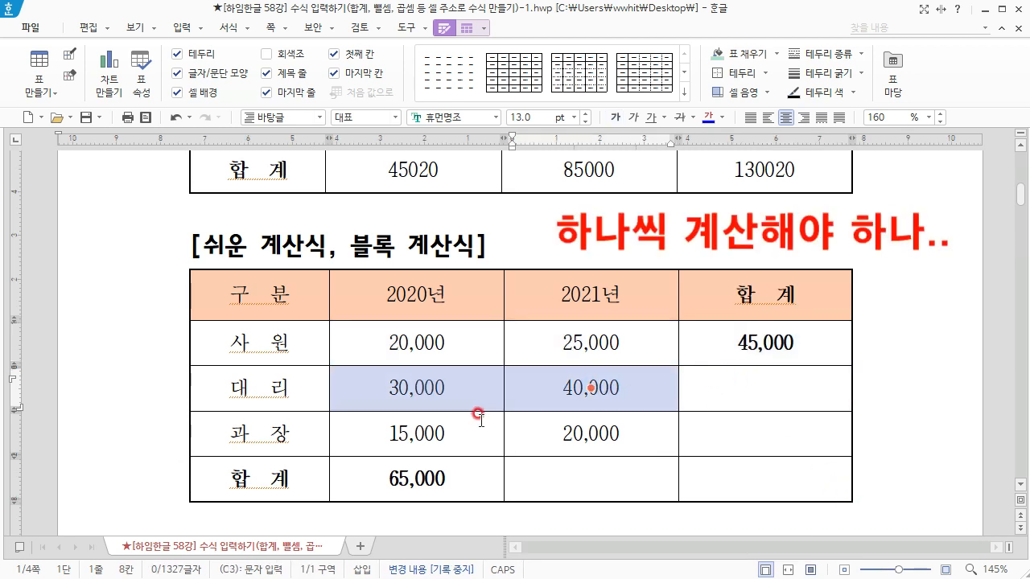
{"action": "left_click_drag", "start_coordinate": [480, 418], "coordinate": [593, 427]}
{"action": "key", "text": "ctrl+z"}
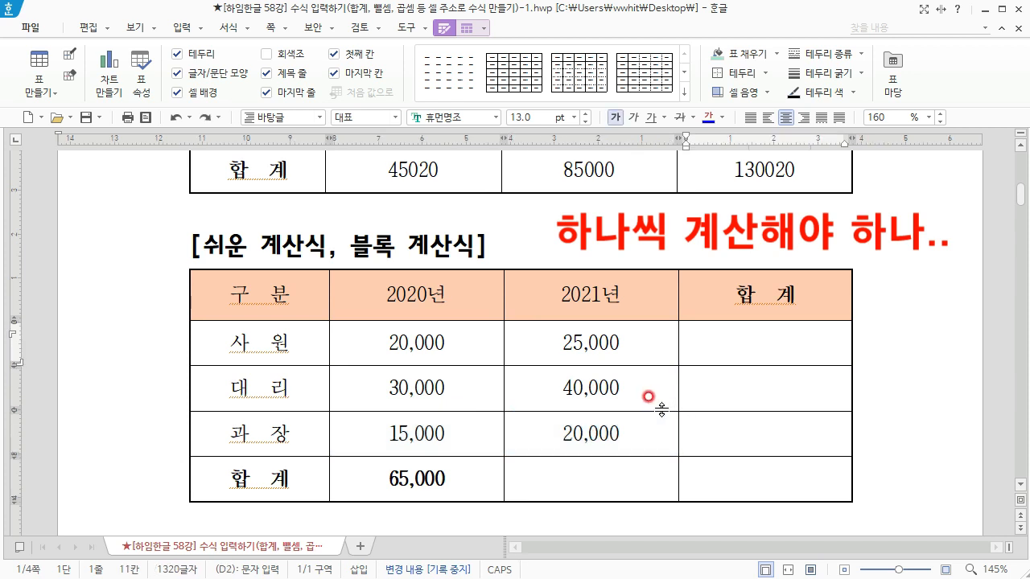
{"action": "key", "text": "ctrl+z"}
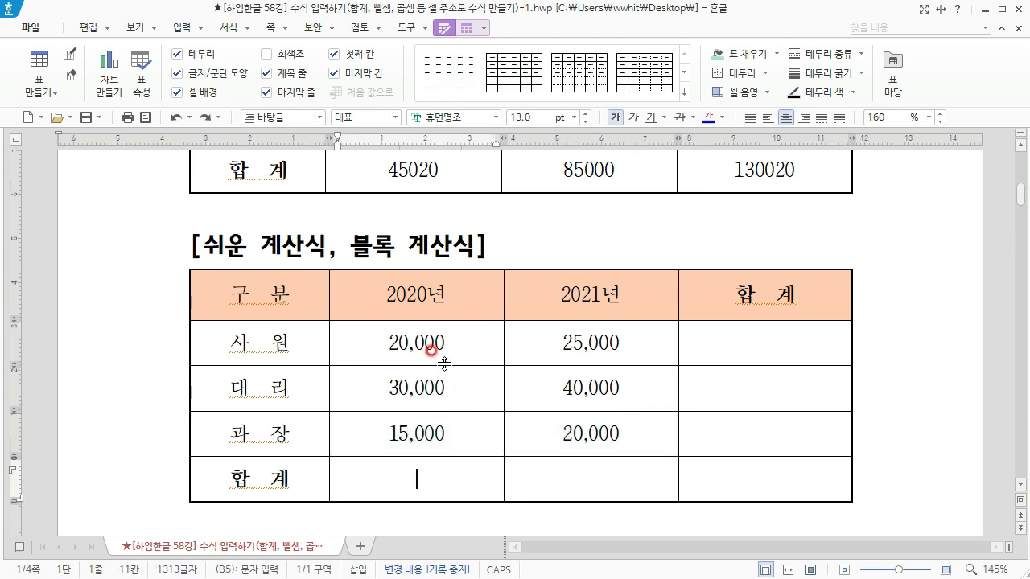
Step: Calculate the row and column totals at once with a block sum (블록 합계) over the 사원 to 과장 values of 2020년 and 2021년
{"action": "left_click_drag", "start_coordinate": [431, 347], "coordinate": [630, 438]}
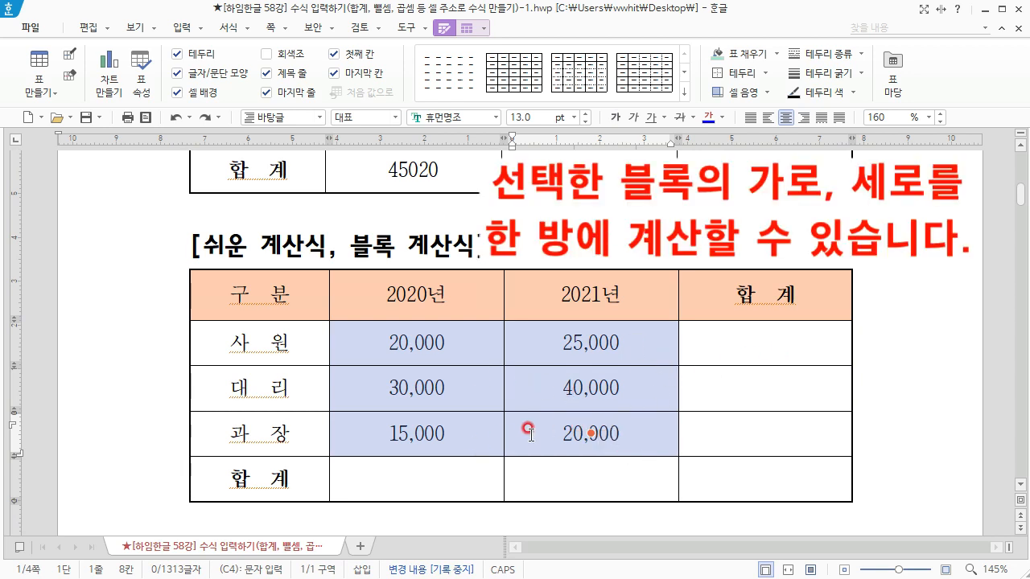
{"action": "right_click", "coordinate": [644, 423]}
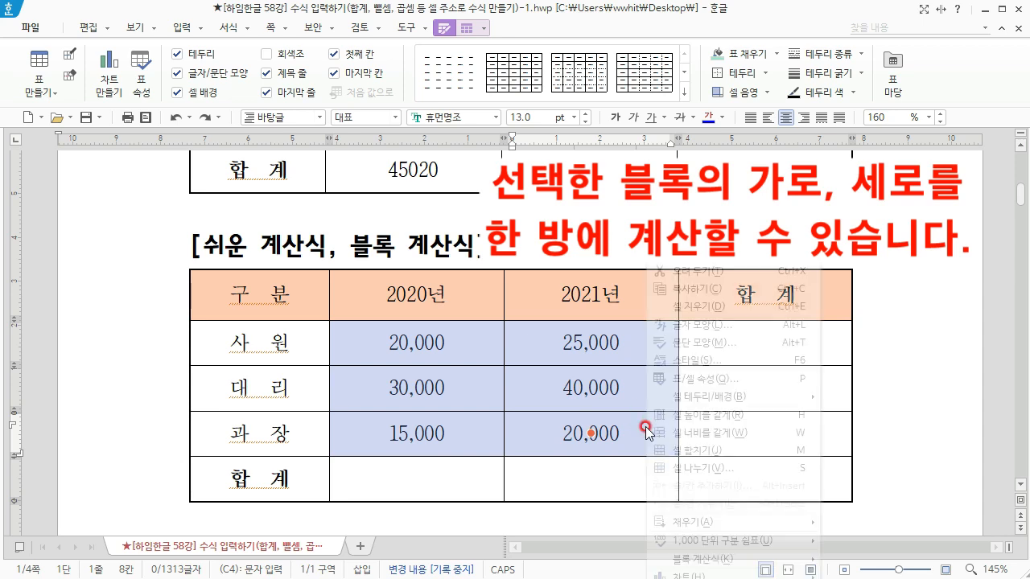
{"action": "left_click", "coordinate": [749, 562]}
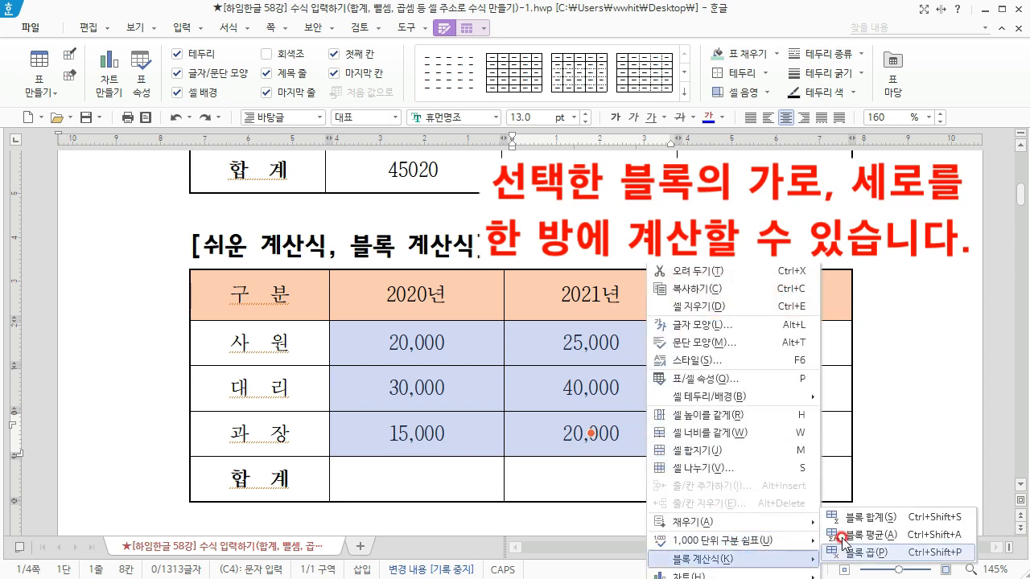
{"action": "left_click", "coordinate": [863, 519]}
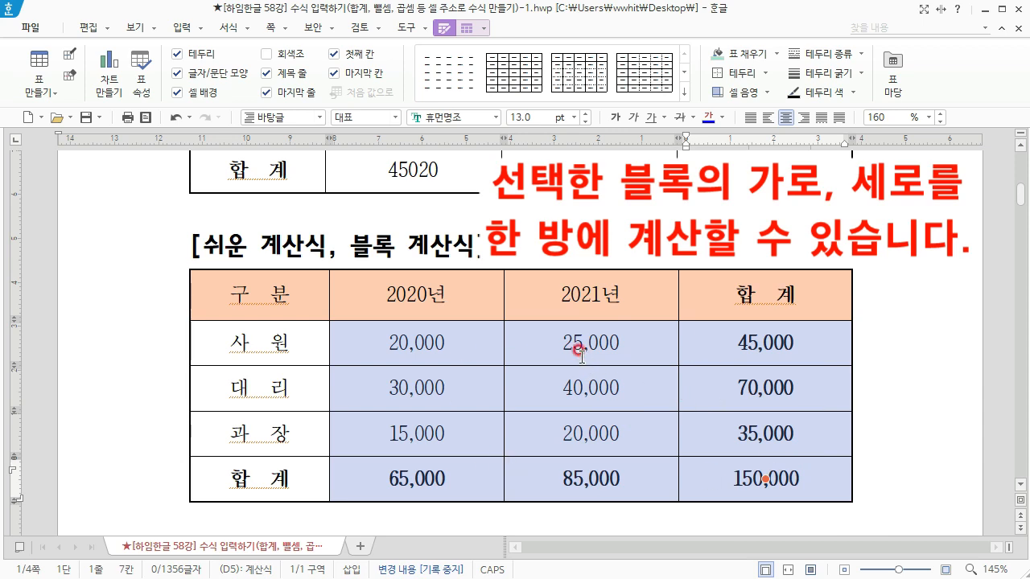
Step: Examine how the block of 2020년 and 2021년 values relates to the totals in the 합계 column
{"action": "left_click", "coordinate": [558, 343]}
{"action": "scroll", "coordinate": [557, 343], "scroll_direction": "down", "scroll_amount": 5}
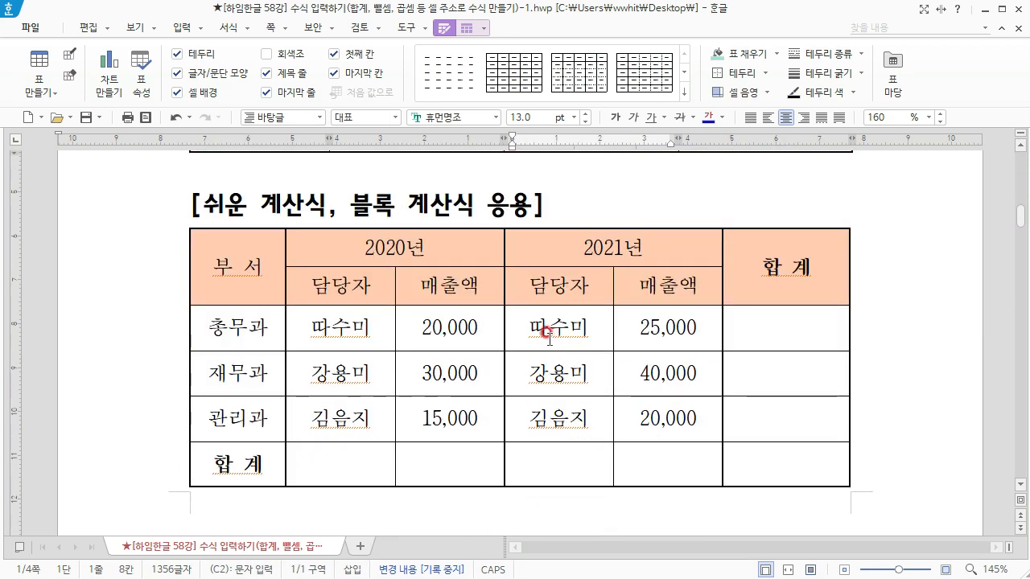
{"action": "scroll", "coordinate": [537, 326], "scroll_direction": "up", "scroll_amount": 5}
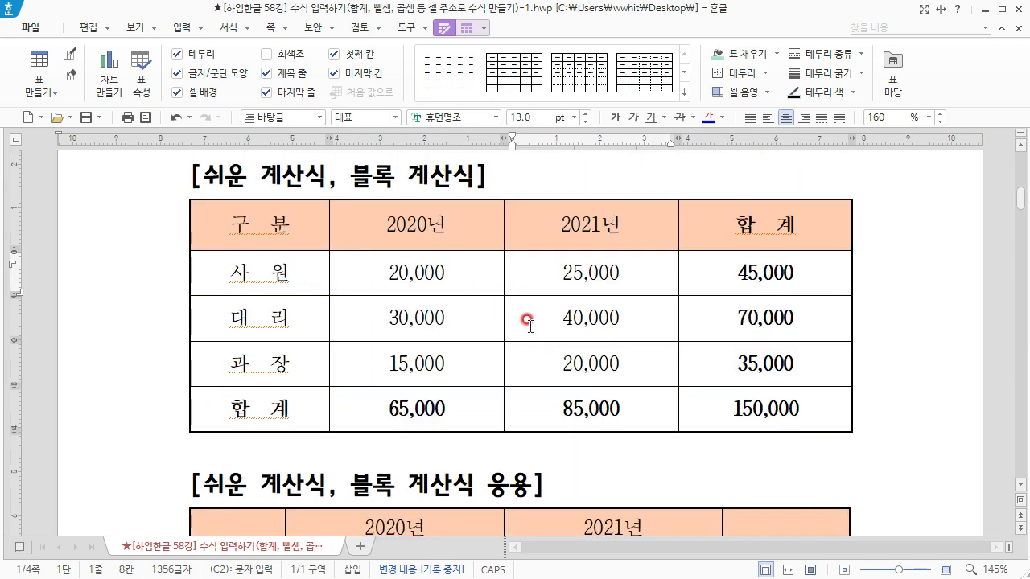
{"action": "left_click_drag", "start_coordinate": [436, 266], "coordinate": [569, 372]}
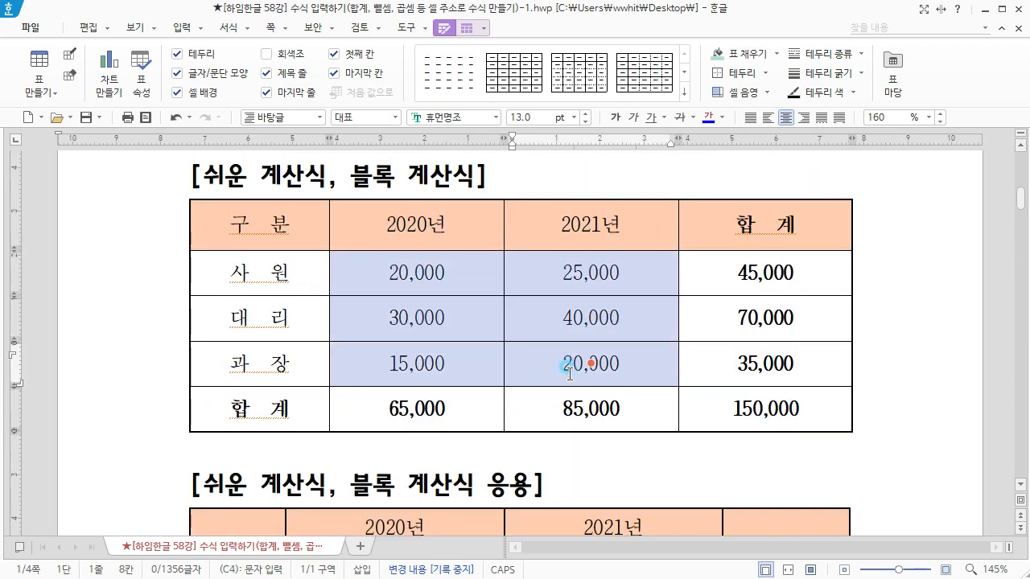
{"action": "left_click", "coordinate": [406, 273]}
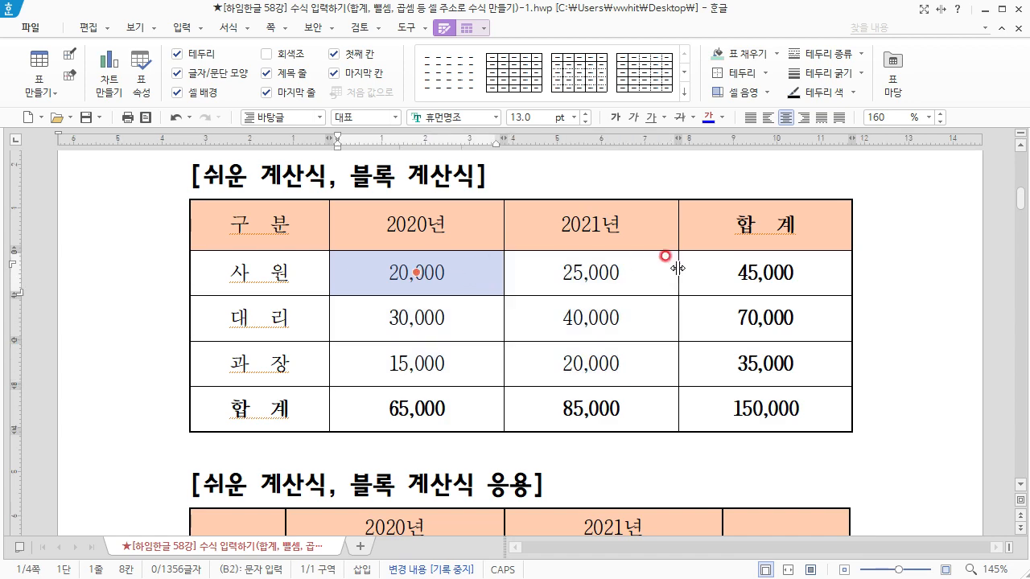
{"action": "left_click", "coordinate": [727, 272]}
{"action": "left_click", "coordinate": [726, 328]}
{"action": "left_click", "coordinate": [736, 355]}
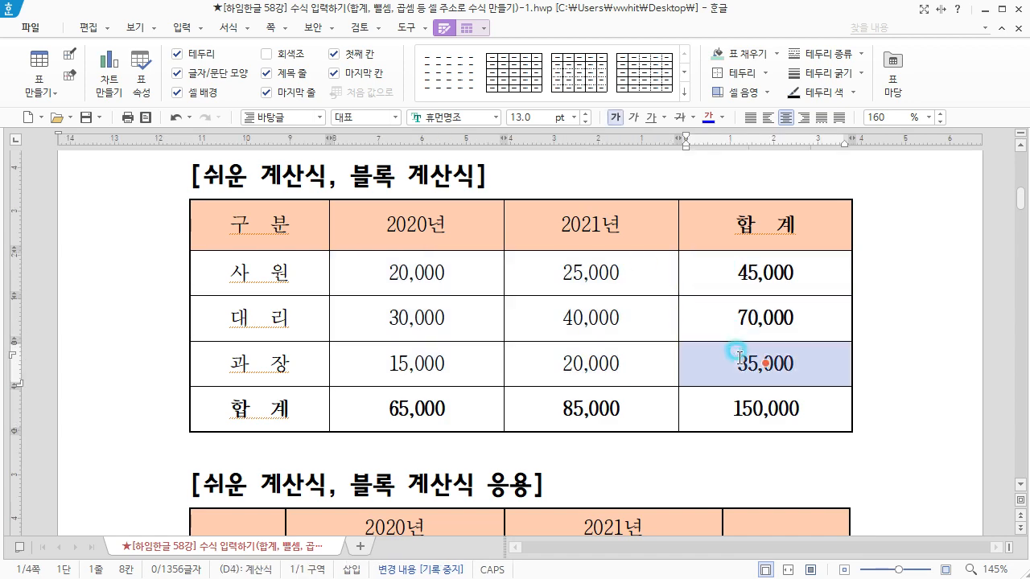
Step: Calculate a block sum (블록 합계) over the 담당자 and 매출액 cells of all three departments in the 쉬운 계산식, 블록 계산식 응용 table
{"action": "scroll", "coordinate": [738, 356], "scroll_direction": "down", "scroll_amount": 6}
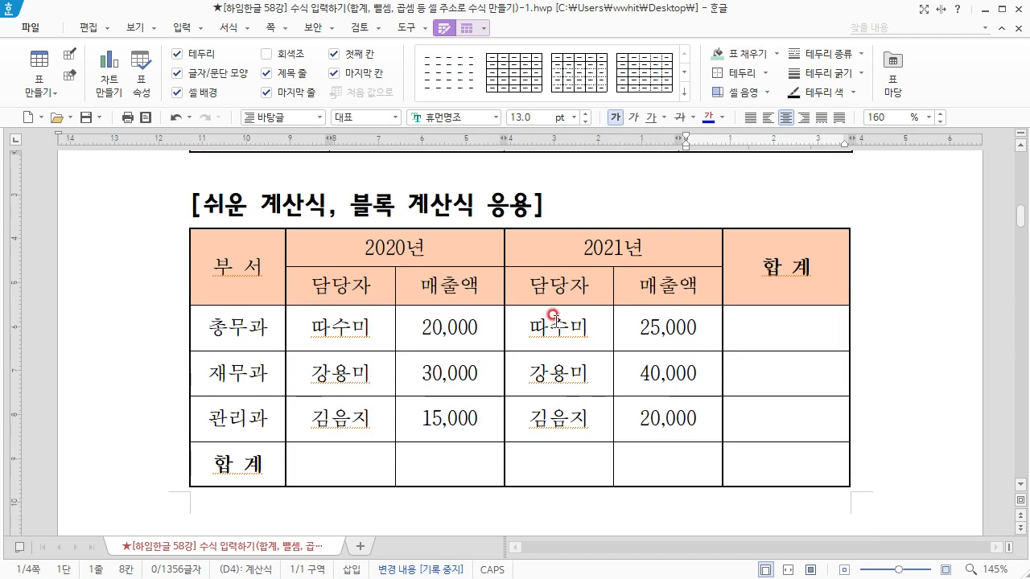
{"action": "left_click_drag", "start_coordinate": [521, 318], "coordinate": [559, 432]}
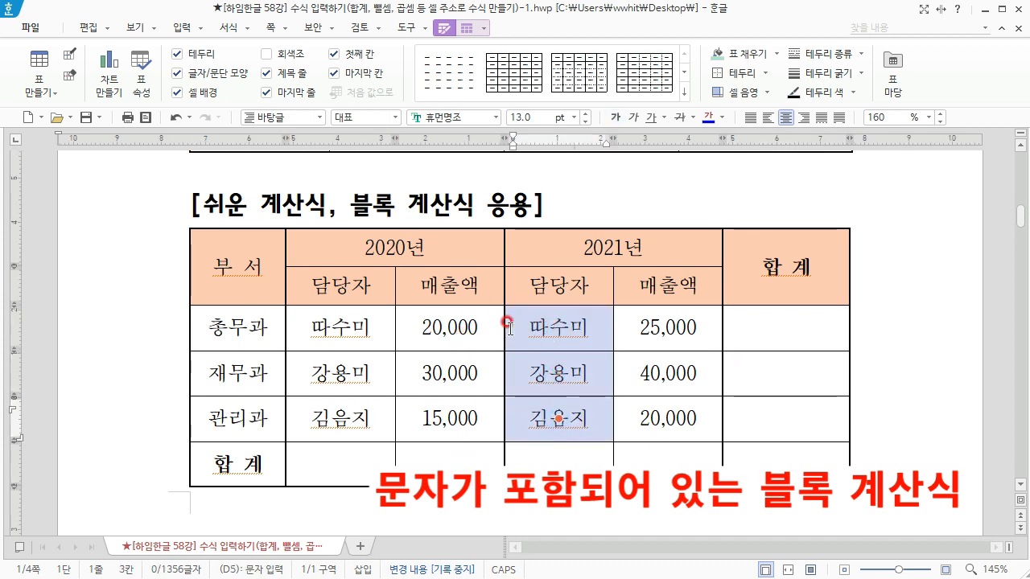
{"action": "left_click_drag", "start_coordinate": [366, 325], "coordinate": [661, 399]}
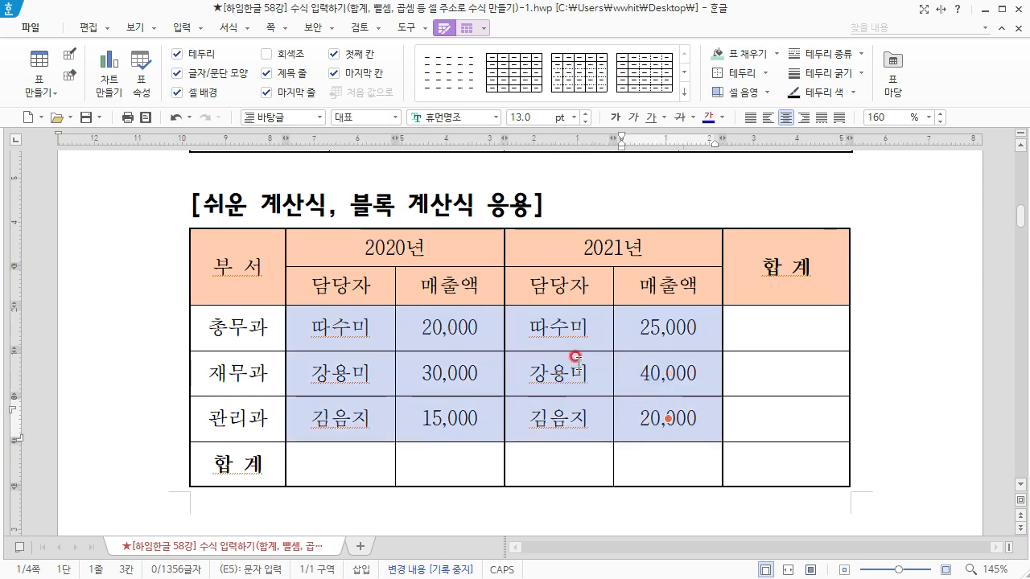
{"action": "right_click", "coordinate": [578, 364]}
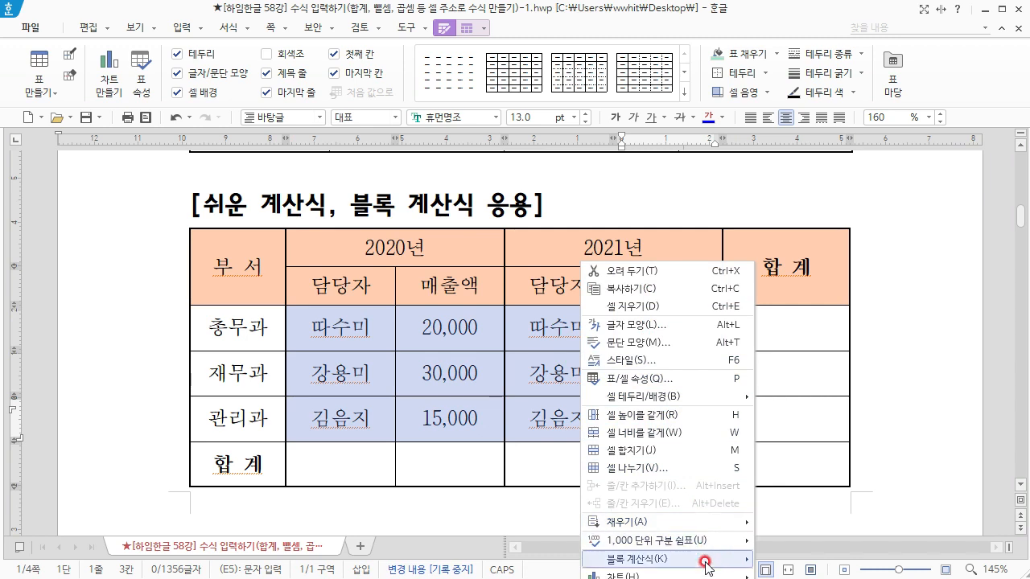
{"action": "mouse_move", "coordinate": [720, 567]}
{"action": "left_click", "coordinate": [827, 521]}
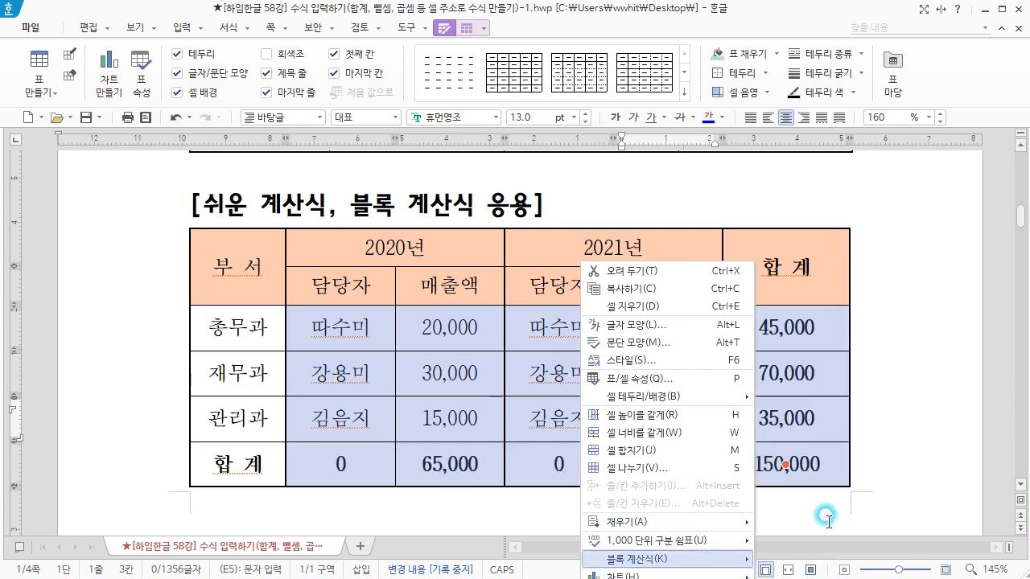
Step: Delete the 0 totals under both 담당자 columns in the 합계 row
{"action": "left_click_drag", "start_coordinate": [785, 325], "coordinate": [789, 441]}
{"action": "left_click", "coordinate": [788, 457]}
{"action": "left_click", "coordinate": [699, 452]}
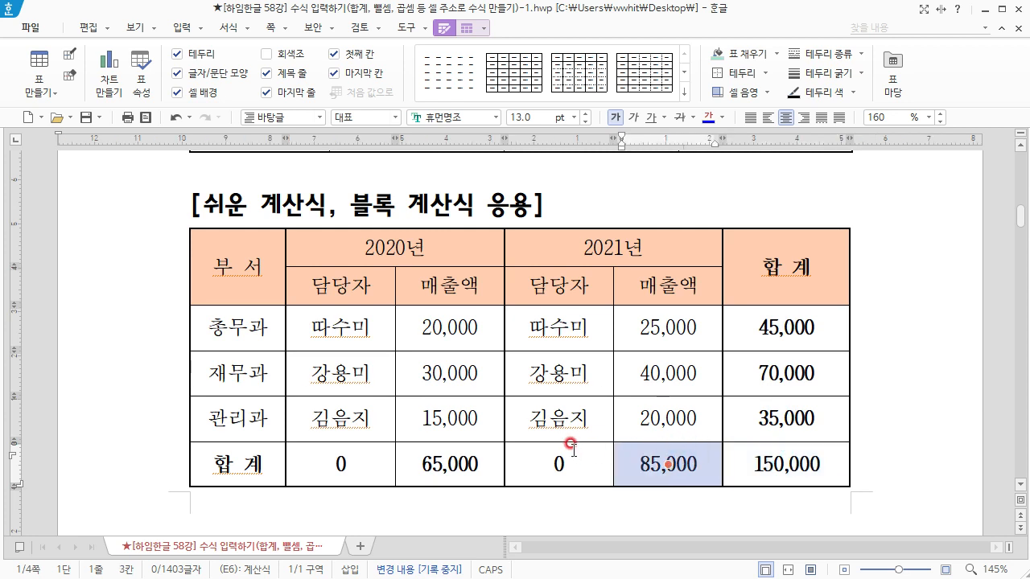
{"action": "left_click", "coordinate": [566, 463]}
{"action": "key", "text": "Escape"}
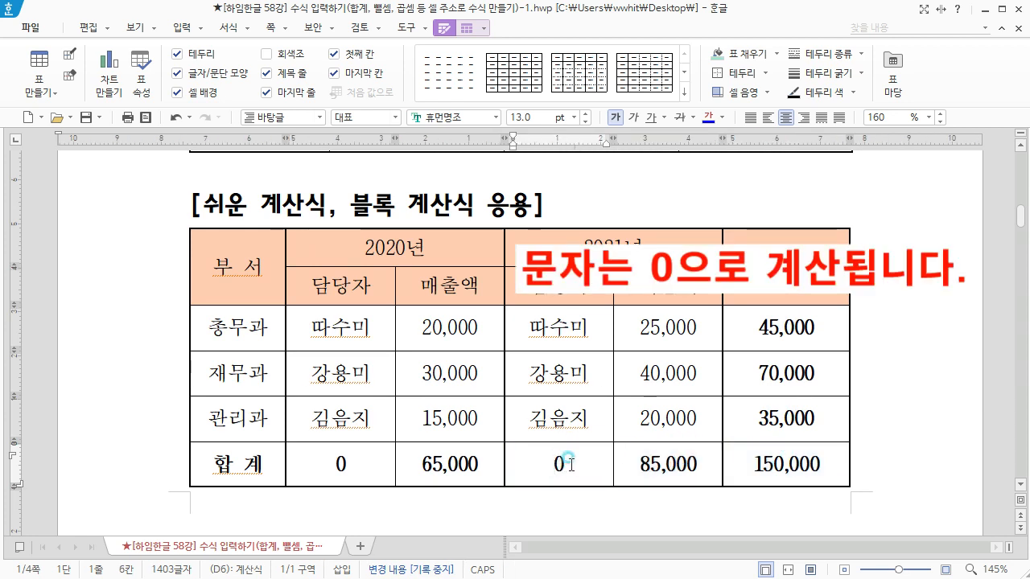
{"action": "left_click_drag", "start_coordinate": [570, 464], "coordinate": [533, 464]}
{"action": "key", "text": "Delete"}
{"action": "left_click_drag", "start_coordinate": [378, 458], "coordinate": [338, 460]}
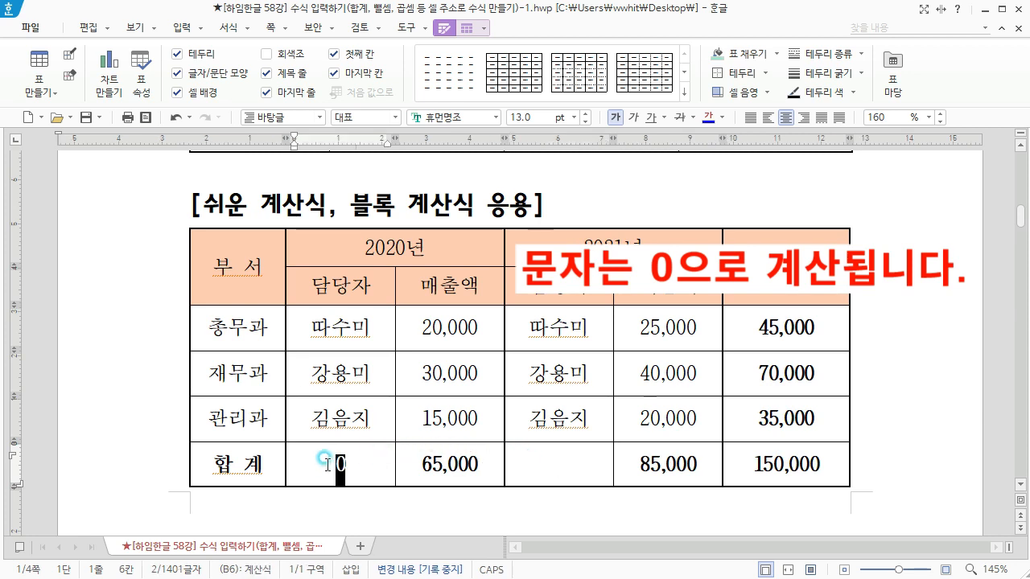
{"action": "key", "text": "Delete"}
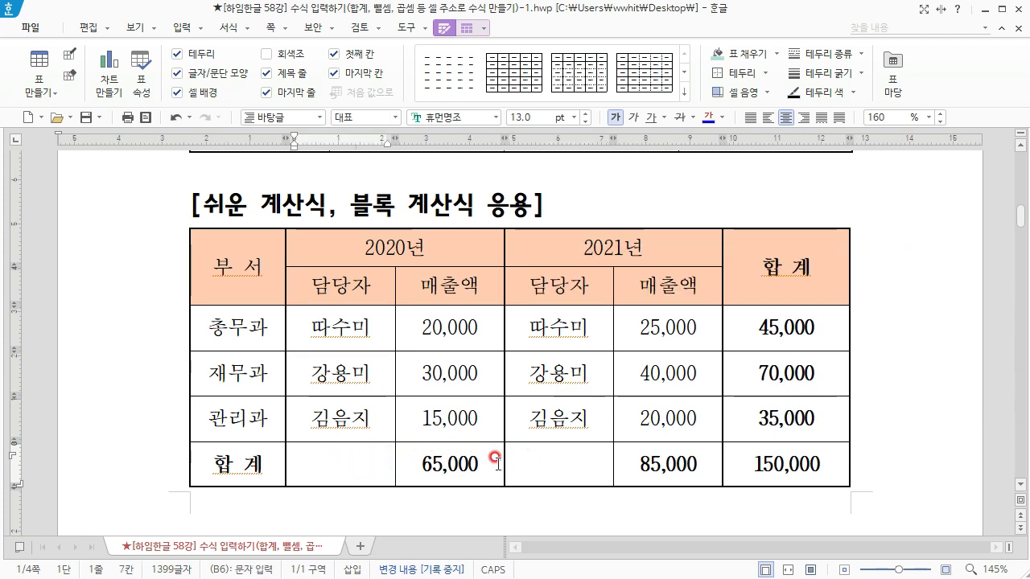
Step: Delete the formula from the 2020년 매출액 cell of the 합계 row, approving its removal
{"action": "left_click", "coordinate": [494, 465]}
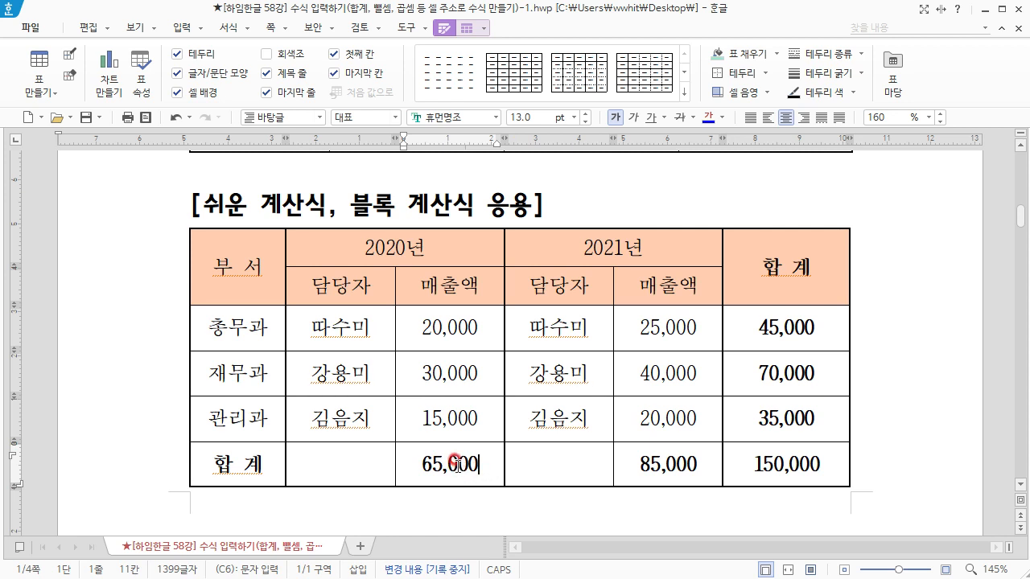
{"action": "left_click", "coordinate": [456, 465]}
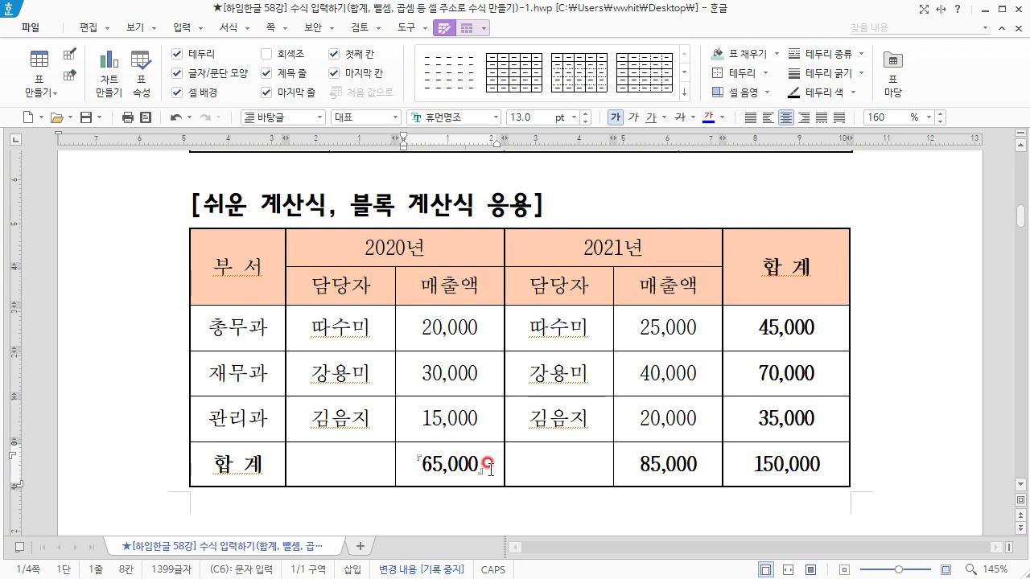
{"action": "left_click", "coordinate": [489, 465]}
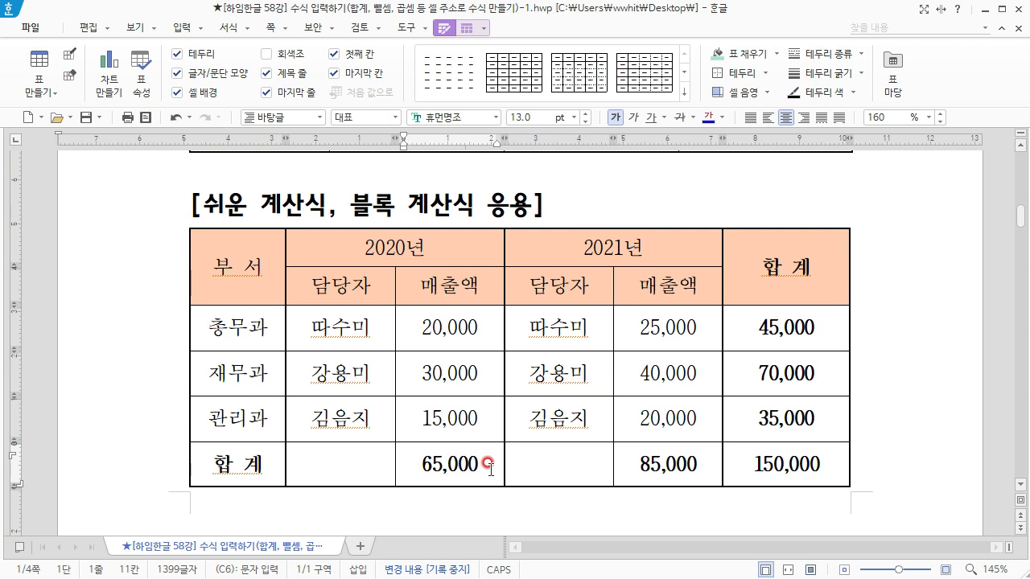
{"action": "key", "text": "BackSpace"}
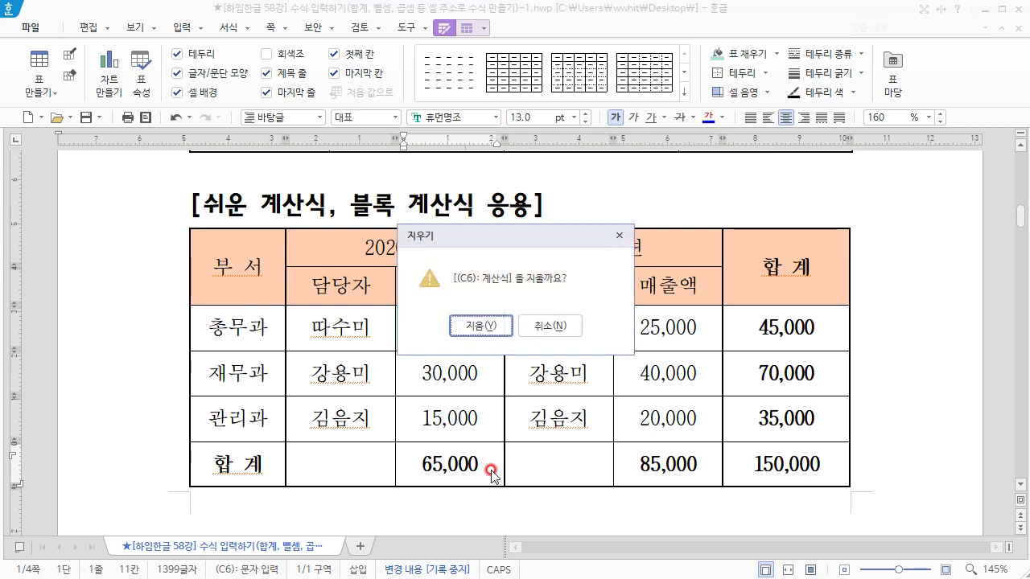
{"action": "left_click", "coordinate": [481, 327]}
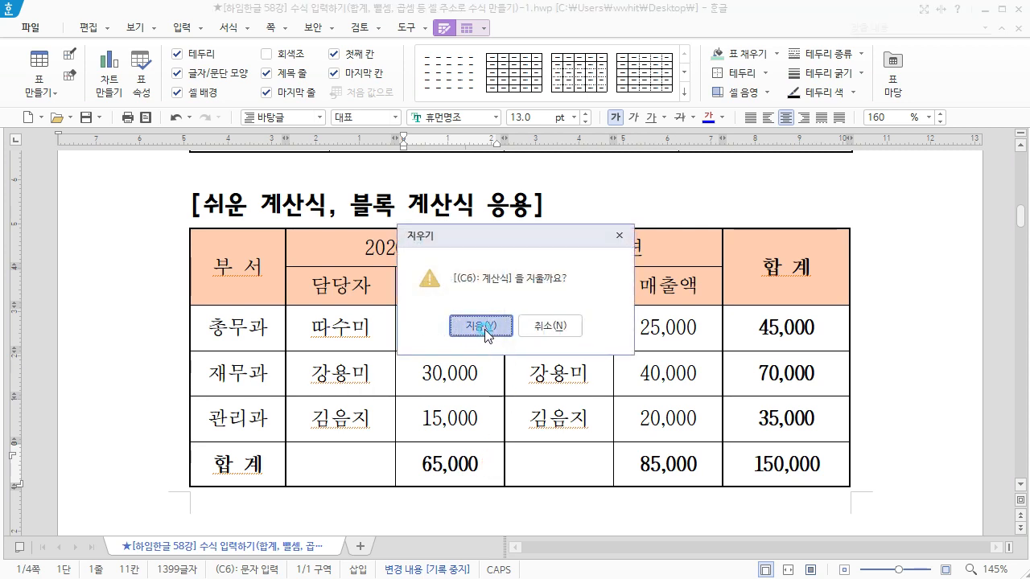
Step: Examine the column letters and row numbers of the Excel picture in the 셀 주소의 이해 – 엑셀 section
{"action": "left_click", "coordinate": [471, 461]}
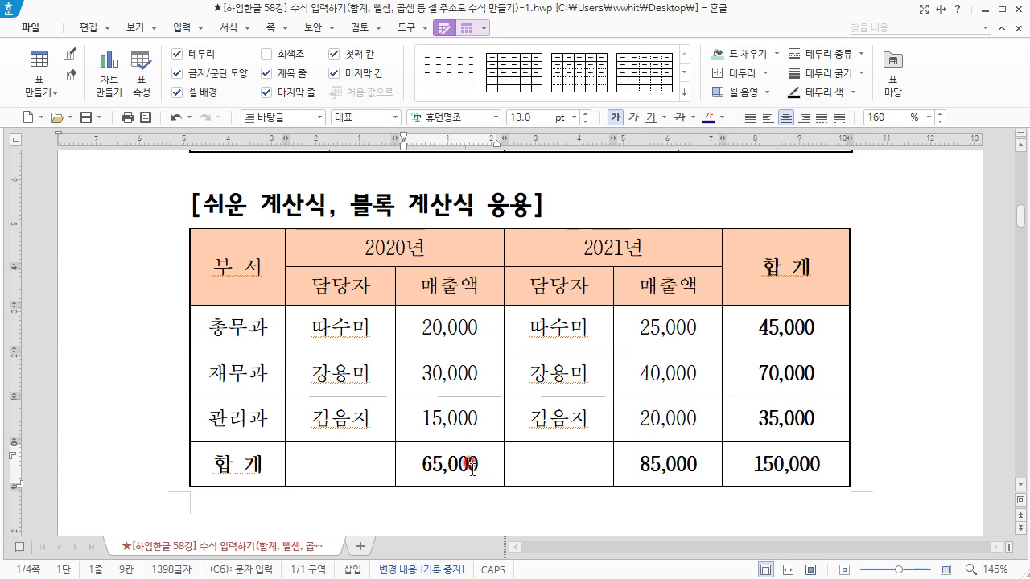
{"action": "scroll", "coordinate": [473, 468], "scroll_direction": "down", "scroll_amount": 10}
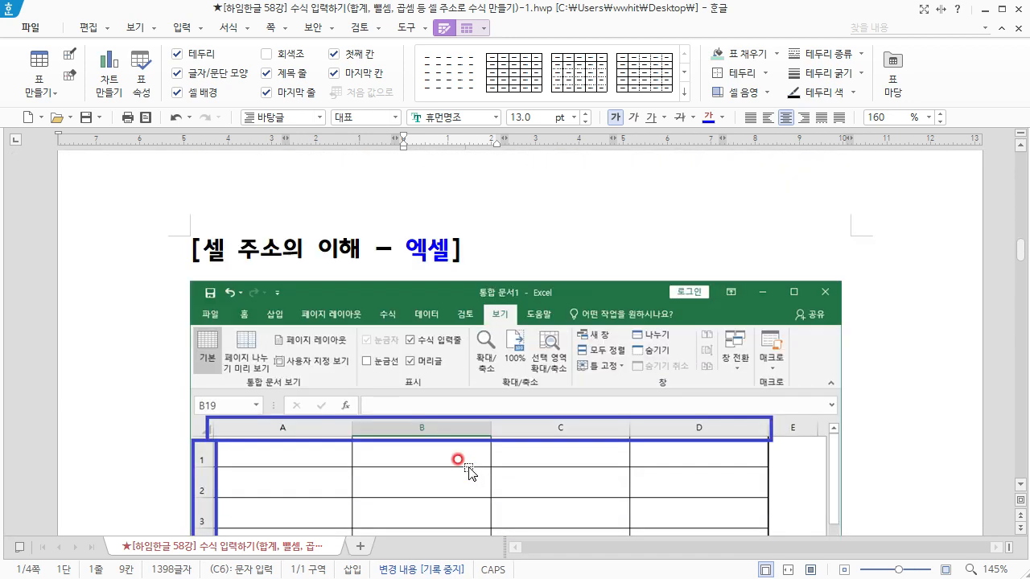
{"action": "scroll", "coordinate": [469, 472], "scroll_direction": "down", "scroll_amount": 2}
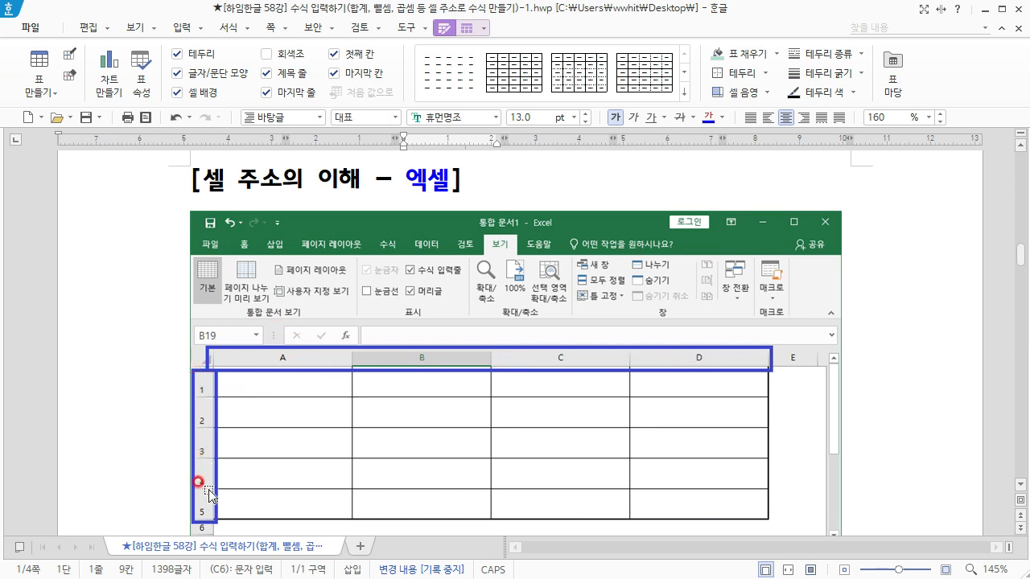
{"action": "left_click", "coordinate": [327, 378]}
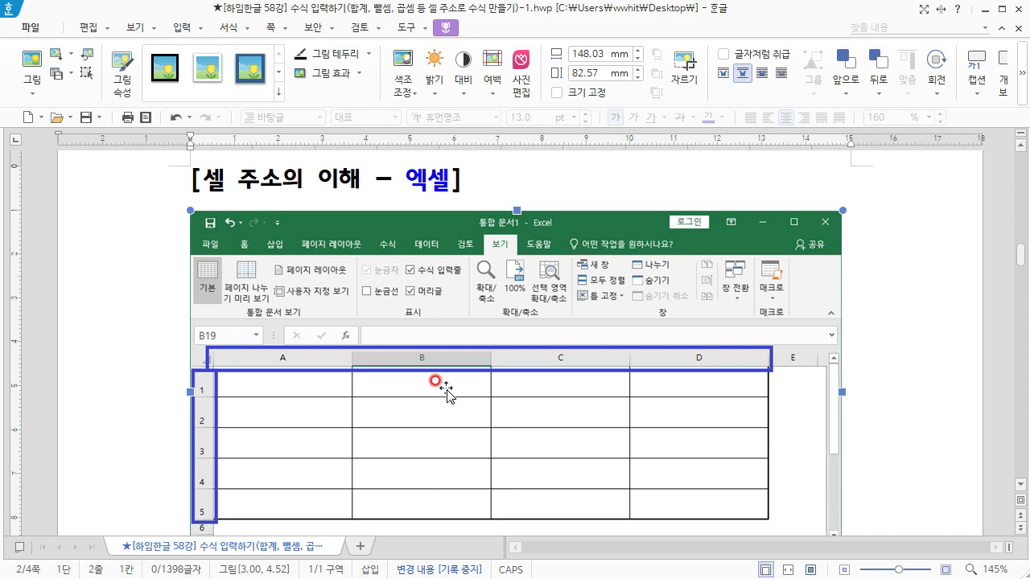
{"action": "scroll", "coordinate": [447, 393], "scroll_direction": "down", "scroll_amount": 5}
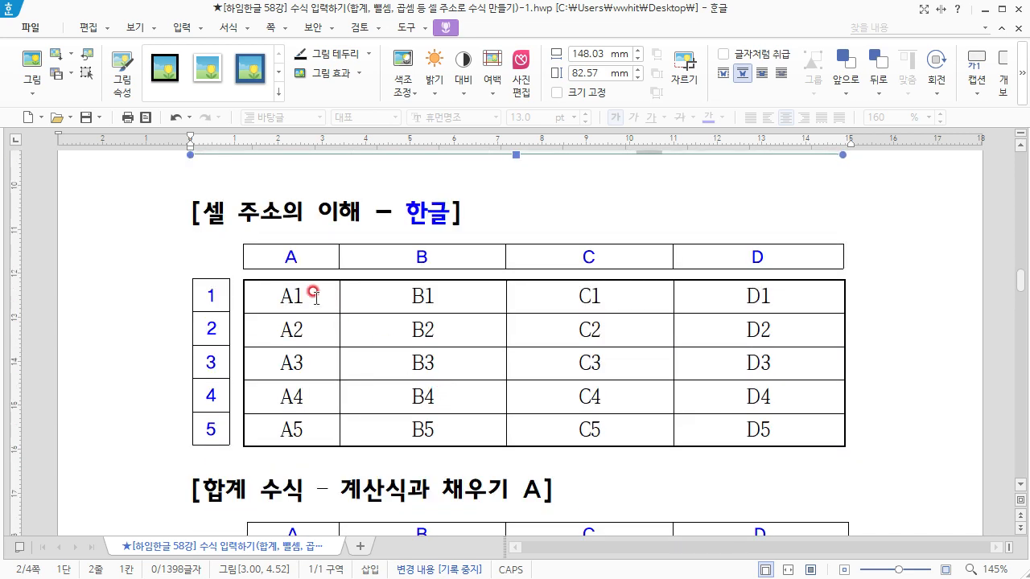
Step: Examine how column letters A to D and row numbers 1 to 5 form the addresses in the 한글 cell-address table
{"action": "left_click", "coordinate": [313, 295]}
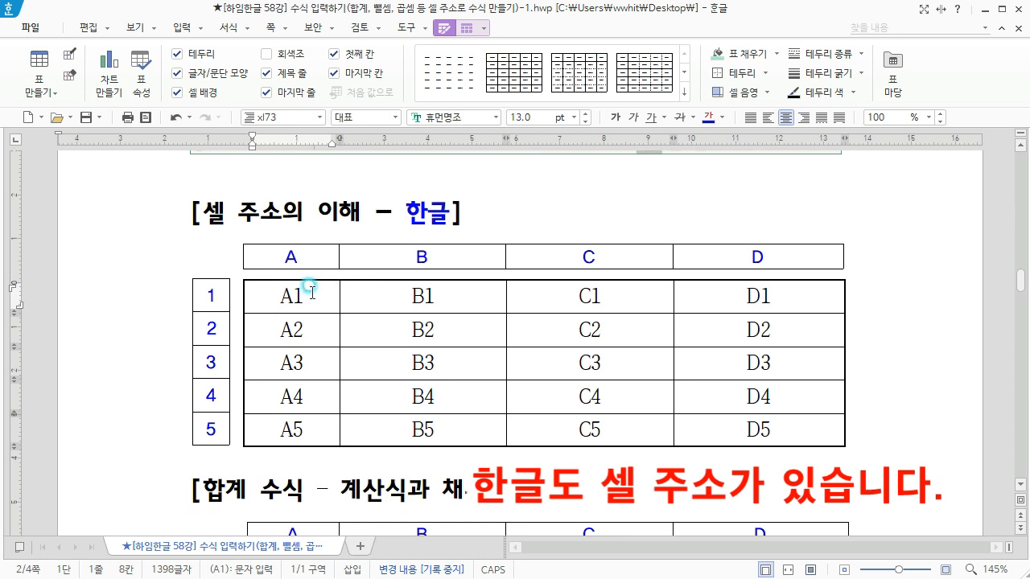
{"action": "left_click", "coordinate": [281, 256]}
{"action": "left_click", "coordinate": [400, 258]}
{"action": "left_click", "coordinate": [560, 259]}
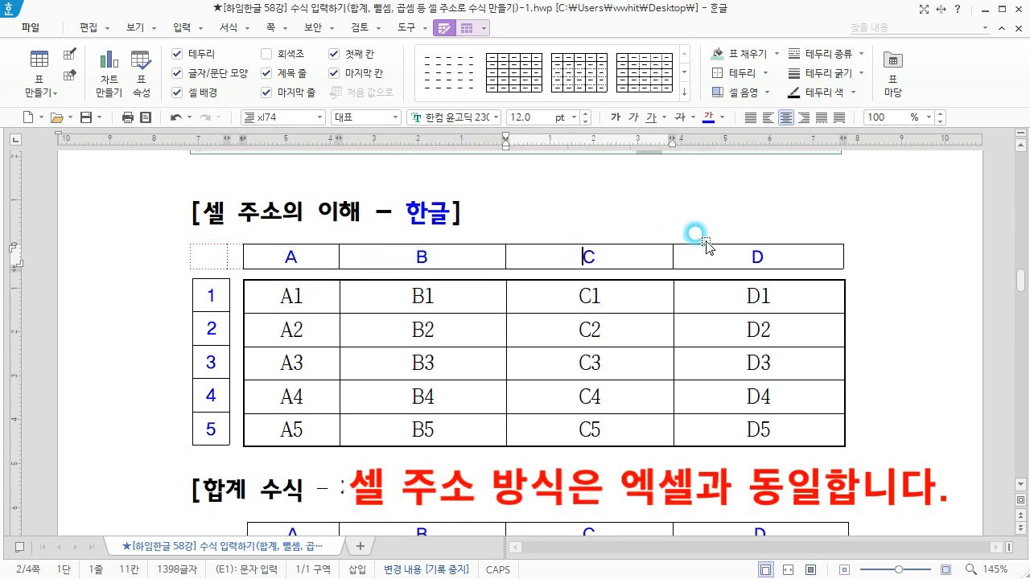
{"action": "left_click", "coordinate": [735, 255]}
{"action": "left_click", "coordinate": [217, 298]}
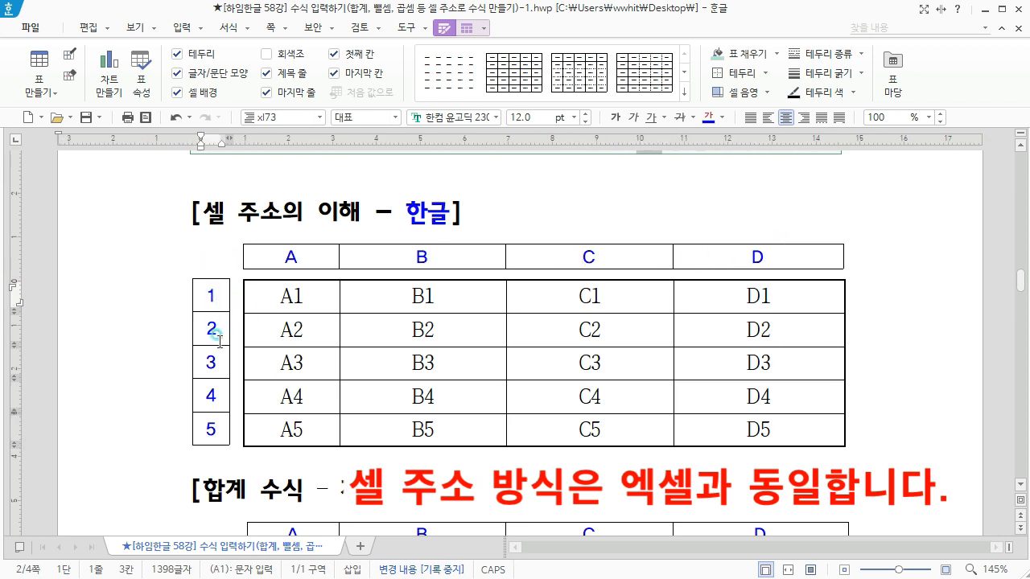
{"action": "left_click", "coordinate": [276, 293]}
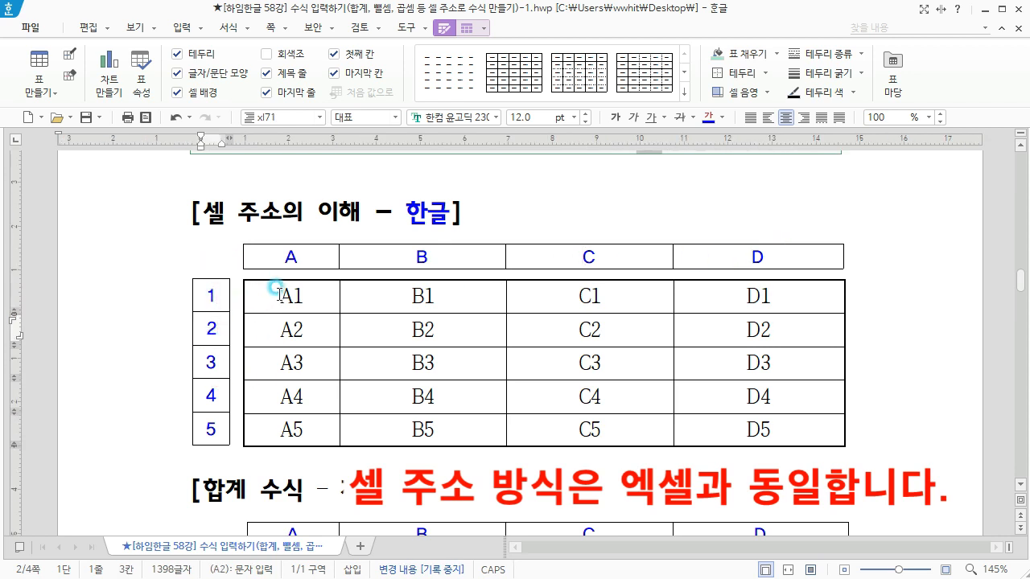
{"action": "left_click_drag", "start_coordinate": [276, 293], "coordinate": [442, 293]}
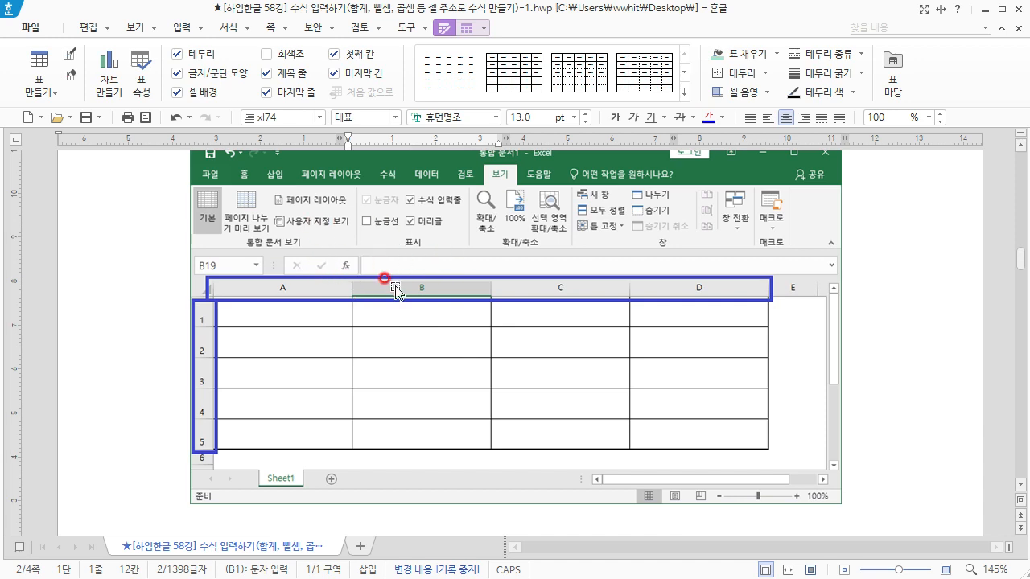
Step: Check the current cell address of cells A1 and B1 of the 한글 table against the status information
{"action": "scroll", "coordinate": [395, 291], "scroll_direction": "down", "scroll_amount": 4}
{"action": "scroll", "coordinate": [395, 293], "scroll_direction": "down", "scroll_amount": 4}
{"action": "scroll", "coordinate": [384, 283], "scroll_direction": "down", "scroll_amount": 1}
{"action": "scroll", "coordinate": [384, 284], "scroll_direction": "up", "scroll_amount": 1}
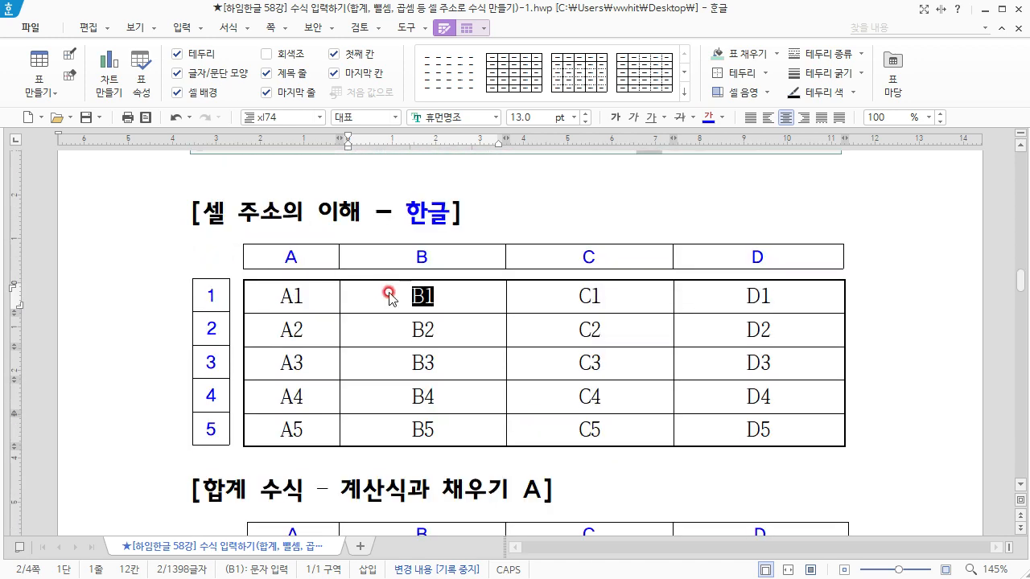
{"action": "left_click", "coordinate": [385, 291]}
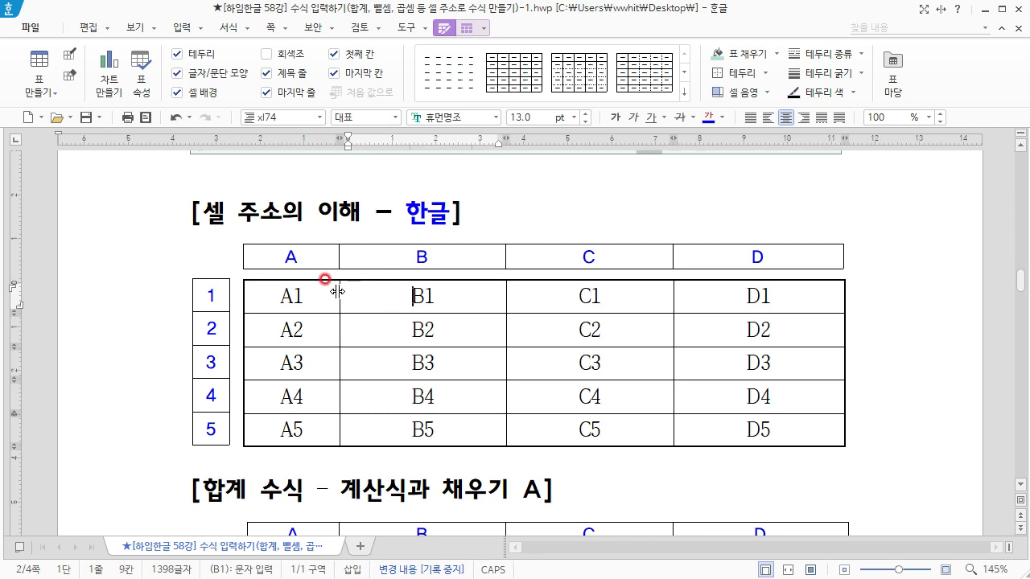
{"action": "left_click", "coordinate": [276, 291]}
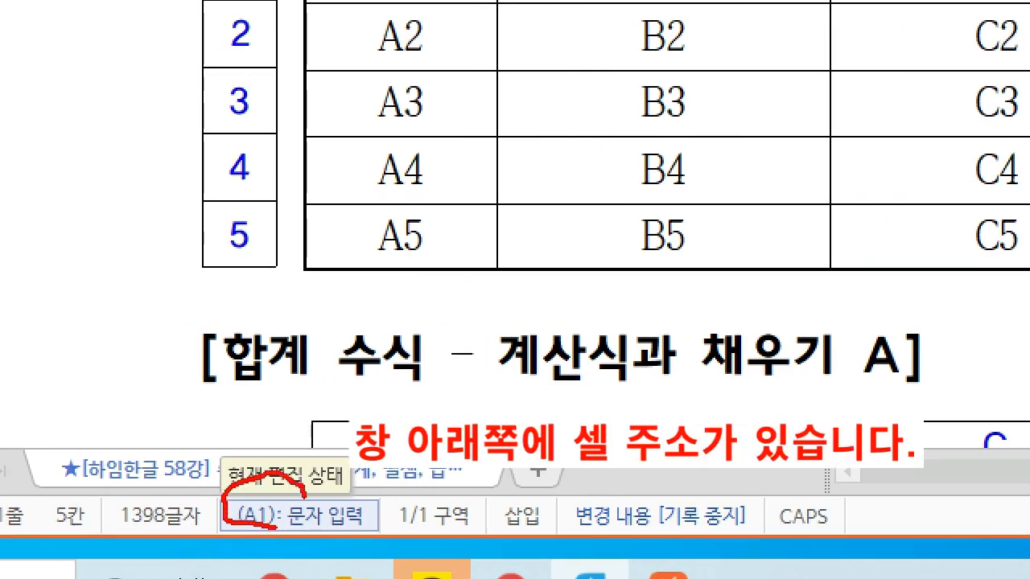
{"action": "left_click_drag", "start_coordinate": [304, 497], "coordinate": [288, 530]}
{"action": "left_click_drag", "start_coordinate": [463, 6], "coordinate": [362, 0]}
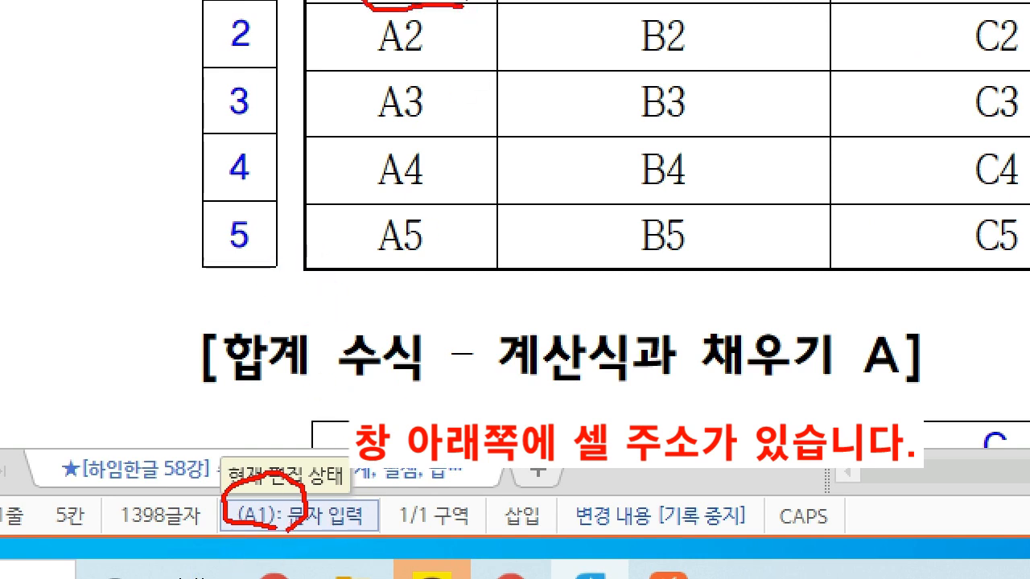
{"action": "mouse_move", "coordinate": [266, 533]}
{"action": "left_mouse_down"}
{"action": "mouse_move", "coordinate": [227, 525]}
{"action": "mouse_move", "coordinate": [303, 517]}
{"action": "left_mouse_up"}
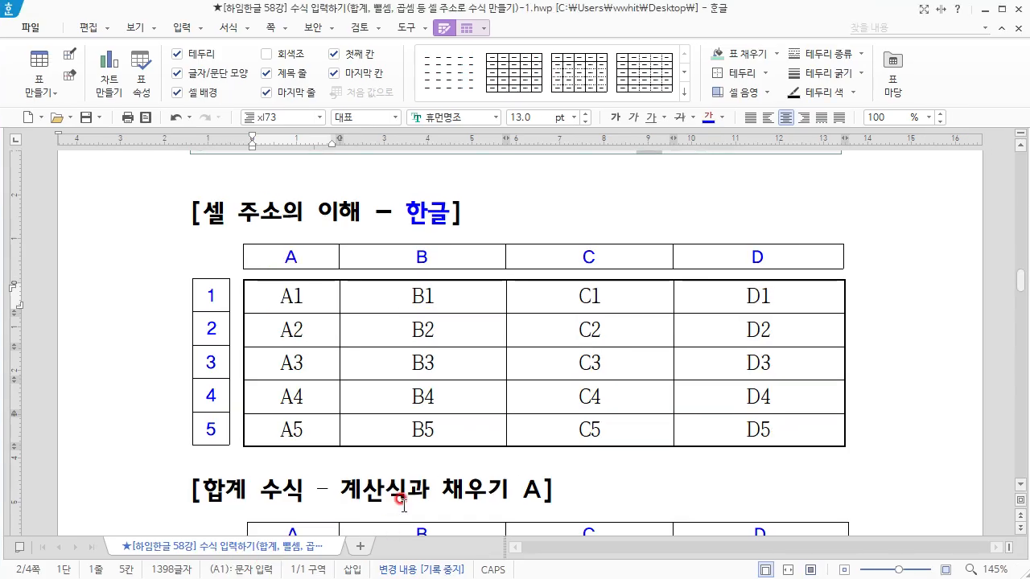
{"action": "left_click", "coordinate": [413, 300]}
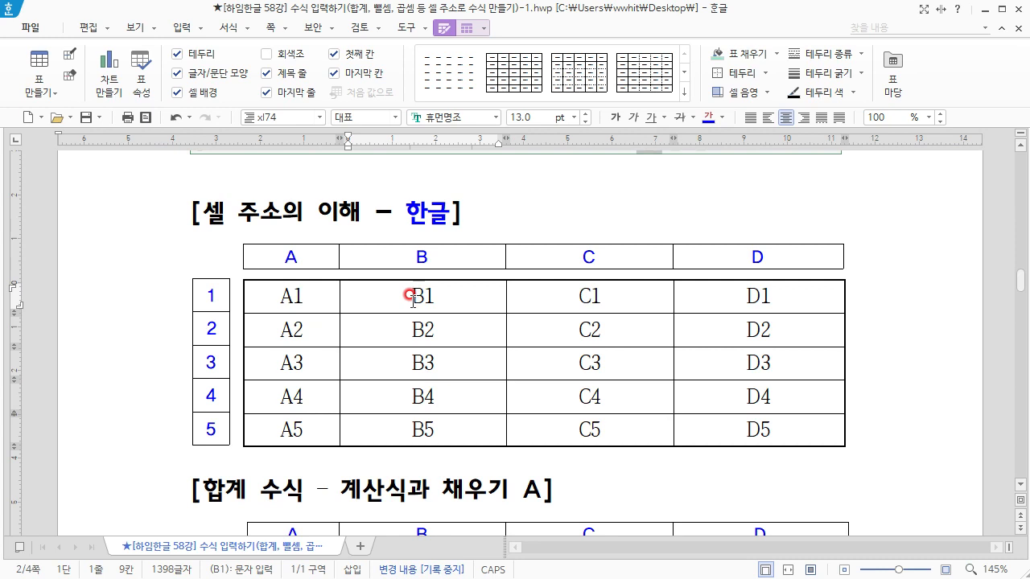
Step: Examine how the 사원 row's total in D2 is written as = B2 + C2 in the 계산식과 채우기 A table
{"action": "scroll", "coordinate": [410, 299], "scroll_direction": "down", "scroll_amount": 5}
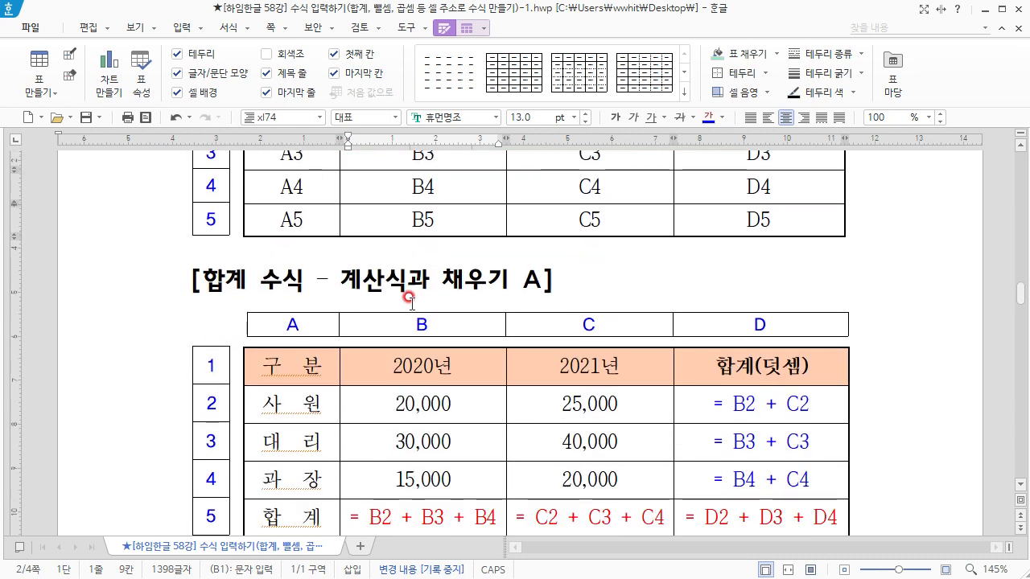
{"action": "scroll", "coordinate": [472, 295], "scroll_direction": "down", "scroll_amount": 2}
{"action": "left_click", "coordinate": [467, 324]}
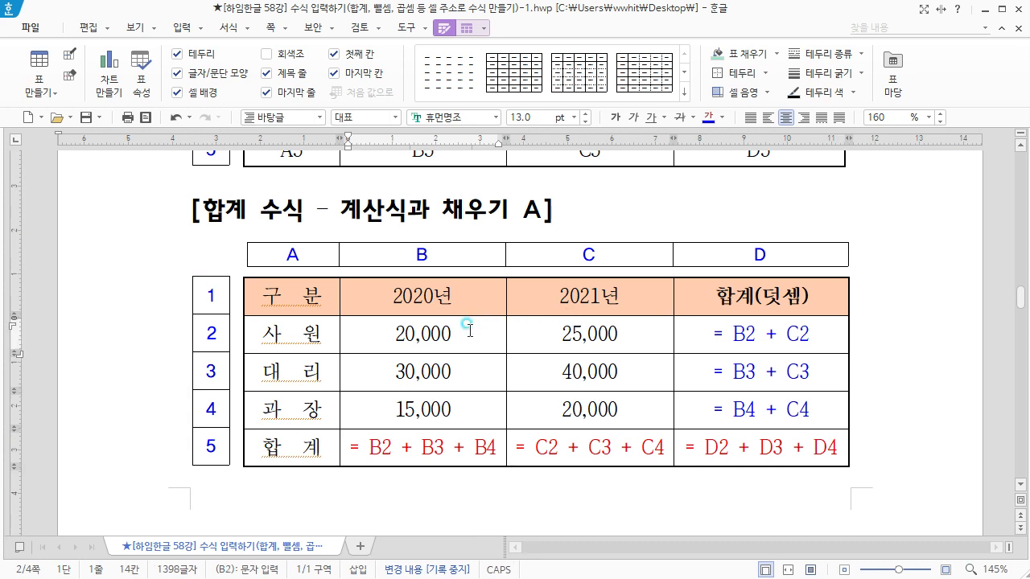
{"action": "left_click", "coordinate": [594, 331]}
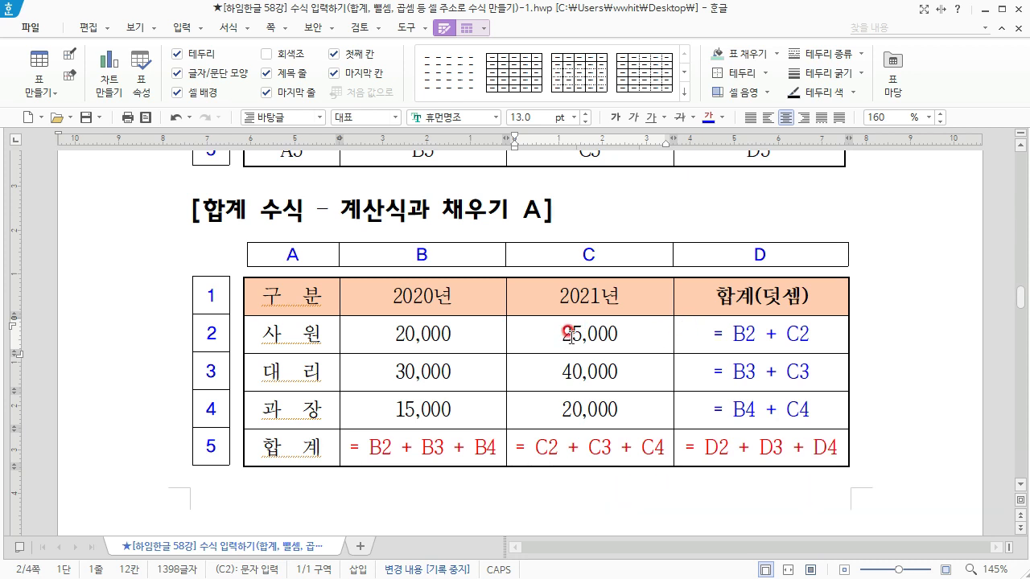
{"action": "left_click", "coordinate": [713, 334]}
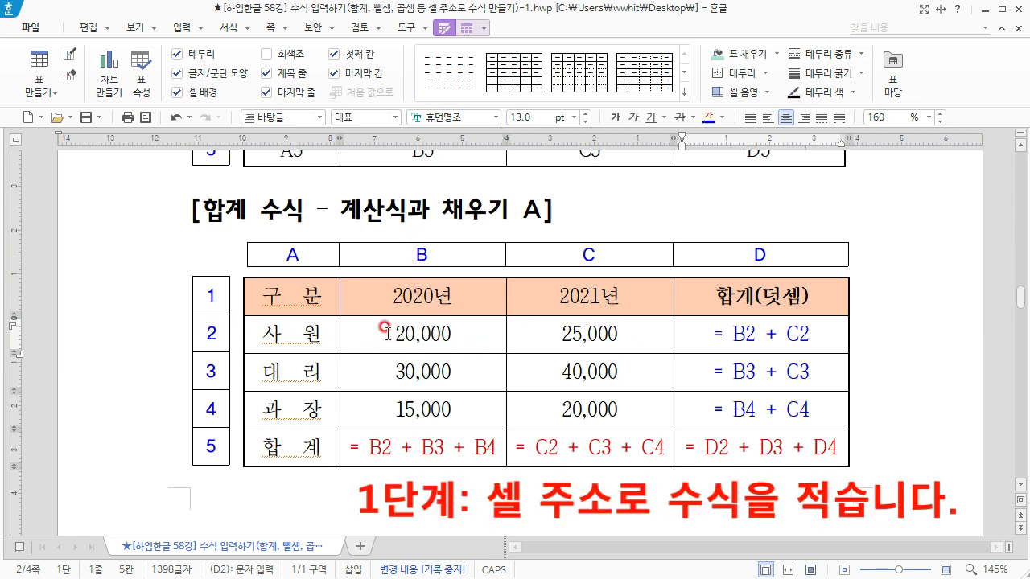
{"action": "left_click", "coordinate": [456, 336]}
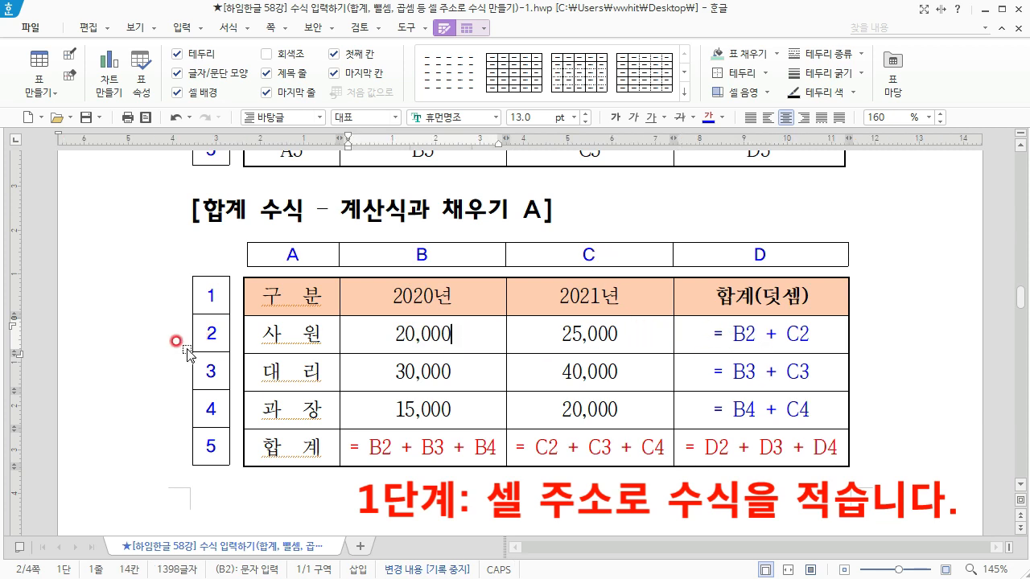
{"action": "left_click", "coordinate": [728, 328]}
{"action": "left_click_drag", "start_coordinate": [715, 330], "coordinate": [812, 336]}
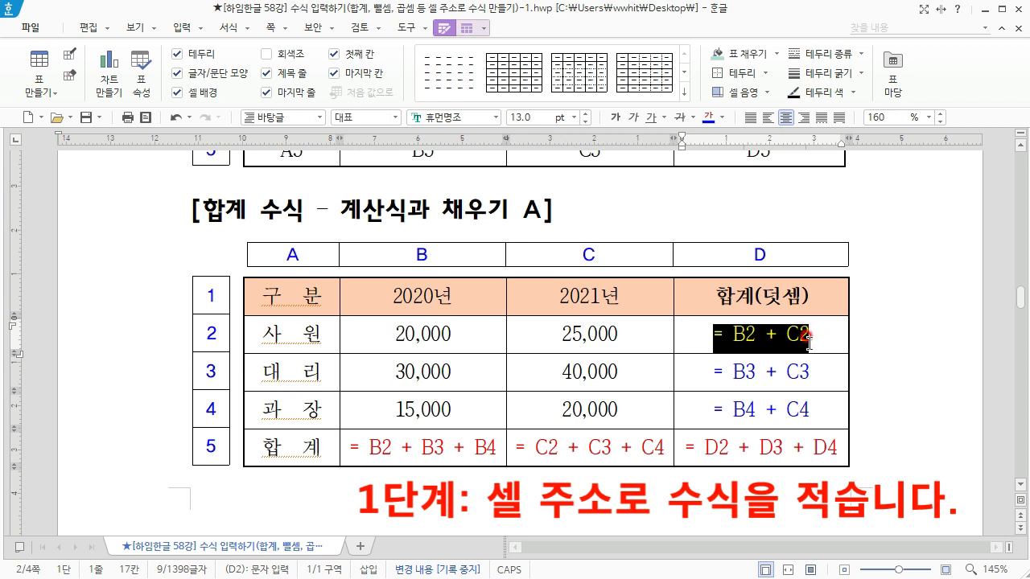
Step: Compare the formulas in D3 and D4 with the 2020년 and 2021년 cells of the 대리 and 과장 rows
{"action": "left_click", "coordinate": [743, 371]}
{"action": "left_click", "coordinate": [417, 371]}
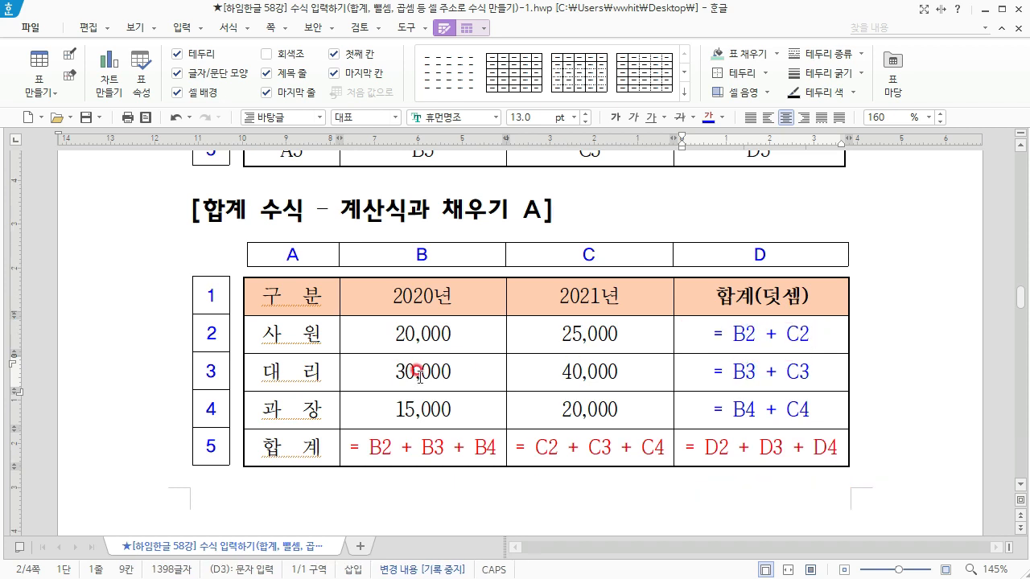
{"action": "left_click", "coordinate": [568, 371]}
{"action": "left_click", "coordinate": [719, 371]}
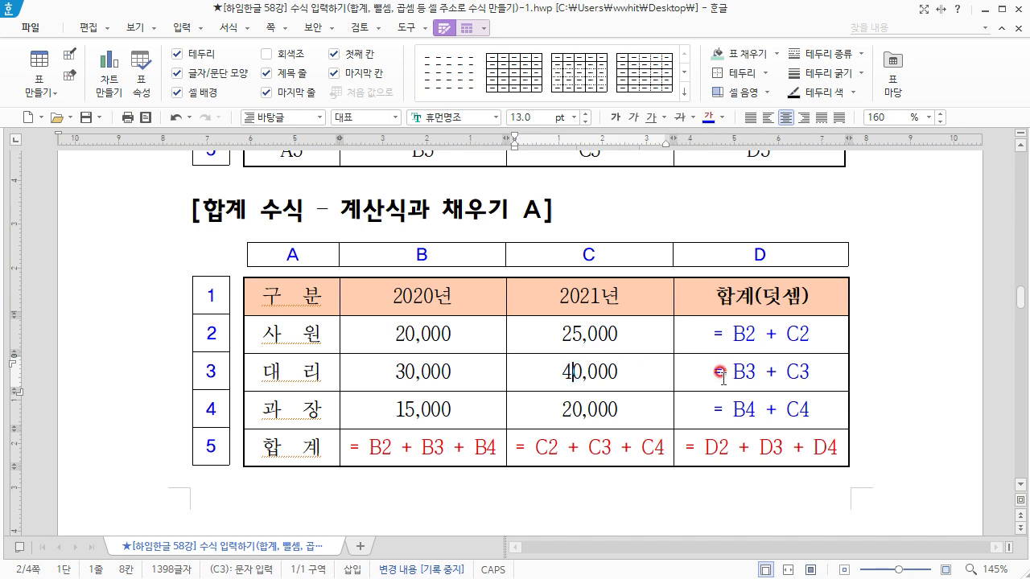
{"action": "left_click", "coordinate": [750, 407]}
{"action": "left_click", "coordinate": [497, 419]}
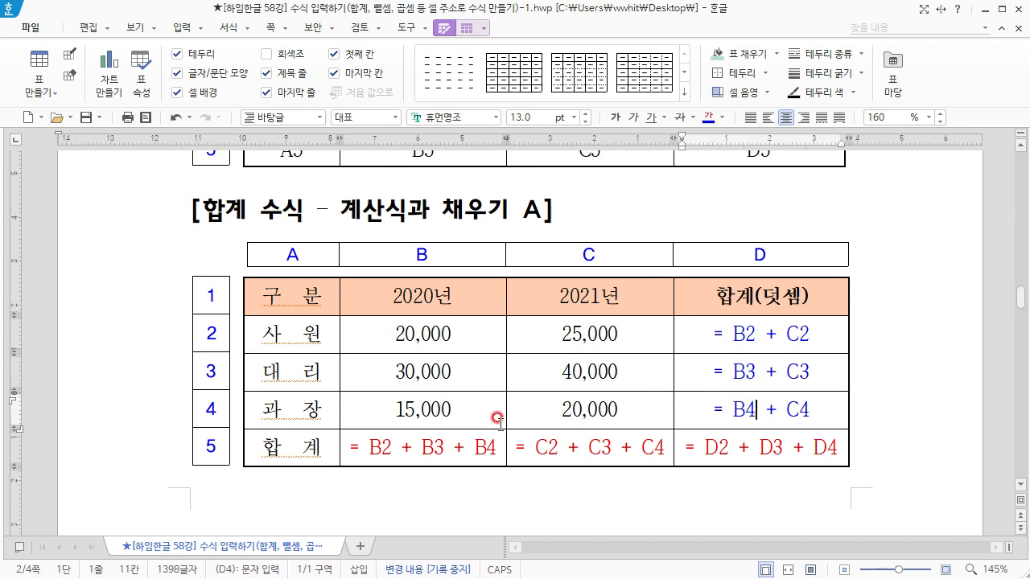
{"action": "left_click", "coordinate": [452, 409]}
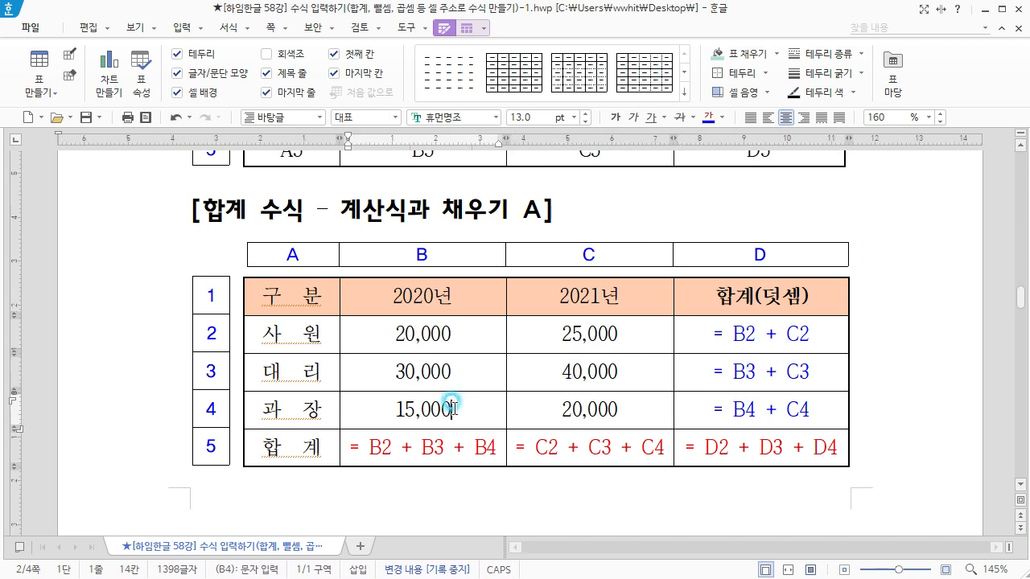
{"action": "left_click", "coordinate": [586, 405]}
{"action": "left_click", "coordinate": [727, 404]}
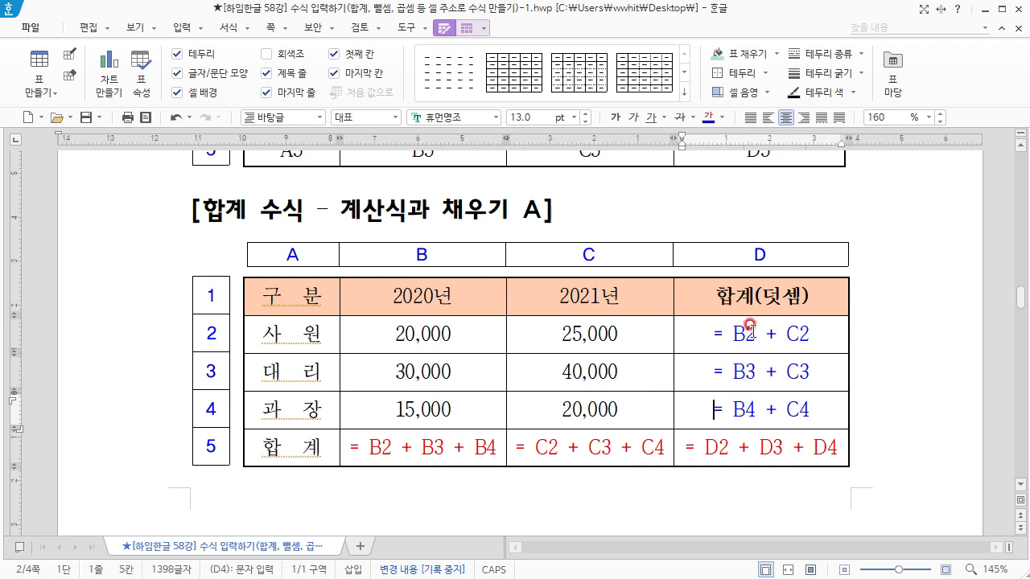
Step: Examine which formulas share the same pattern, in D2 to D4 and across the 합계 row, and the cells they add
{"action": "left_click_drag", "start_coordinate": [750, 328], "coordinate": [756, 399]}
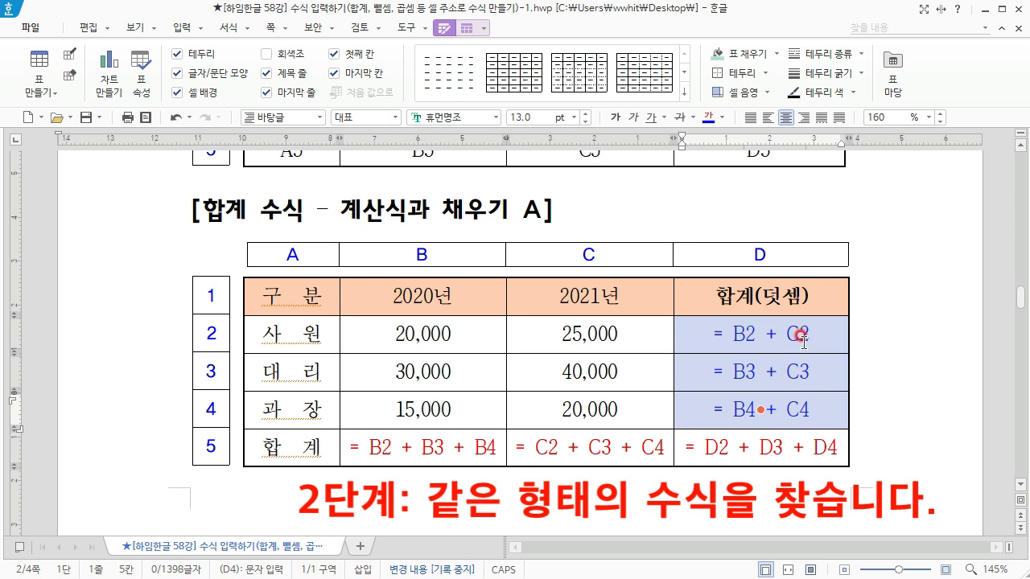
{"action": "left_click", "coordinate": [767, 413]}
{"action": "left_click_drag", "start_coordinate": [420, 439], "coordinate": [705, 446]}
{"action": "left_click", "coordinate": [487, 444]}
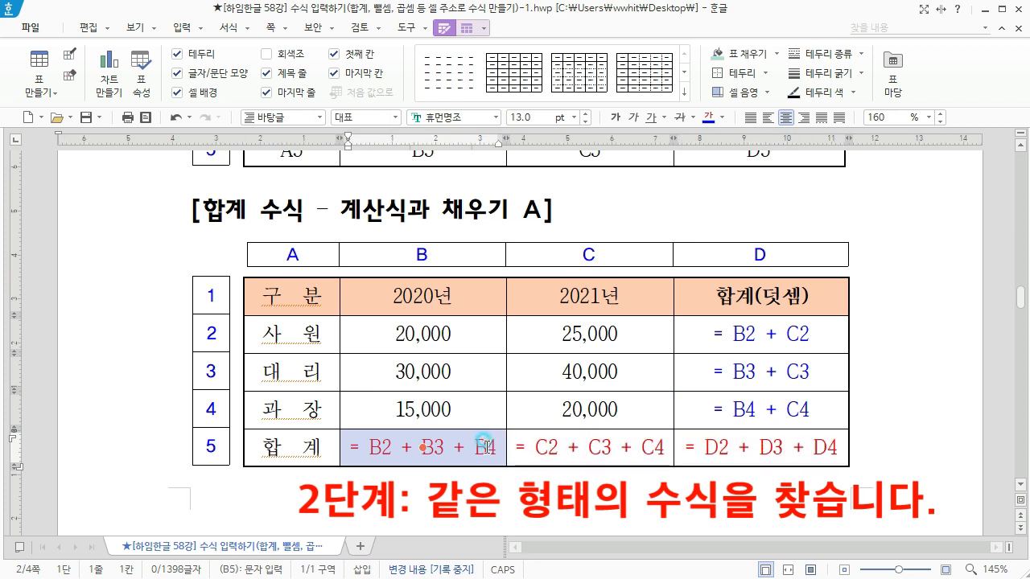
{"action": "left_click", "coordinate": [394, 448]}
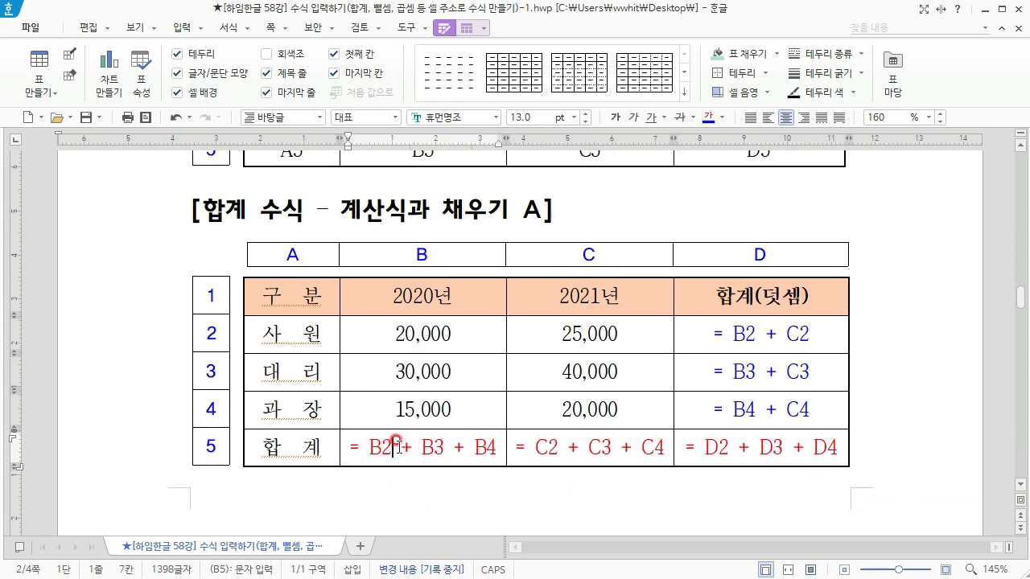
{"action": "left_click", "coordinate": [423, 332]}
{"action": "left_click", "coordinate": [420, 372]}
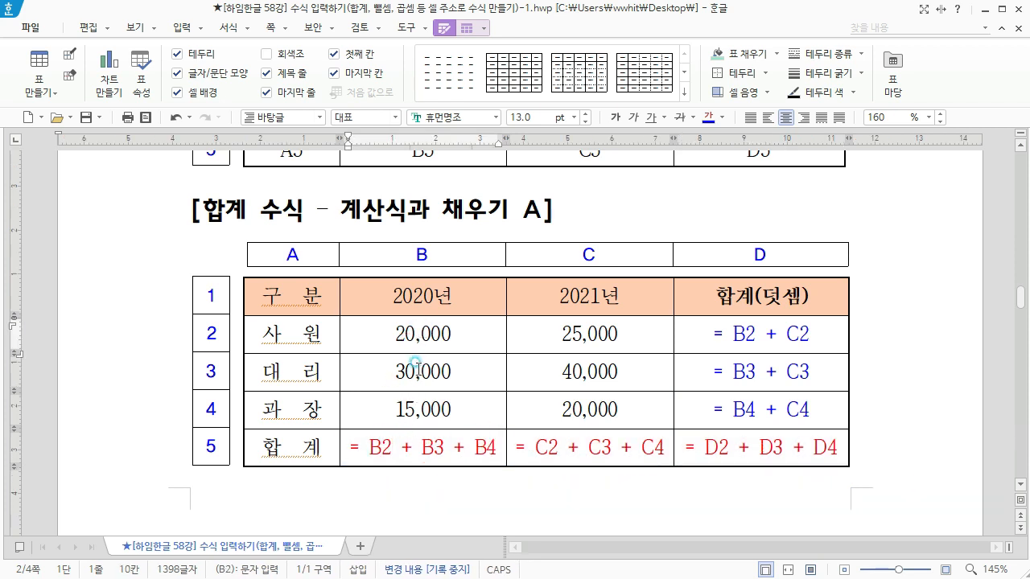
{"action": "left_click", "coordinate": [592, 328]}
{"action": "left_click", "coordinate": [594, 372]}
{"action": "left_click", "coordinate": [597, 409]}
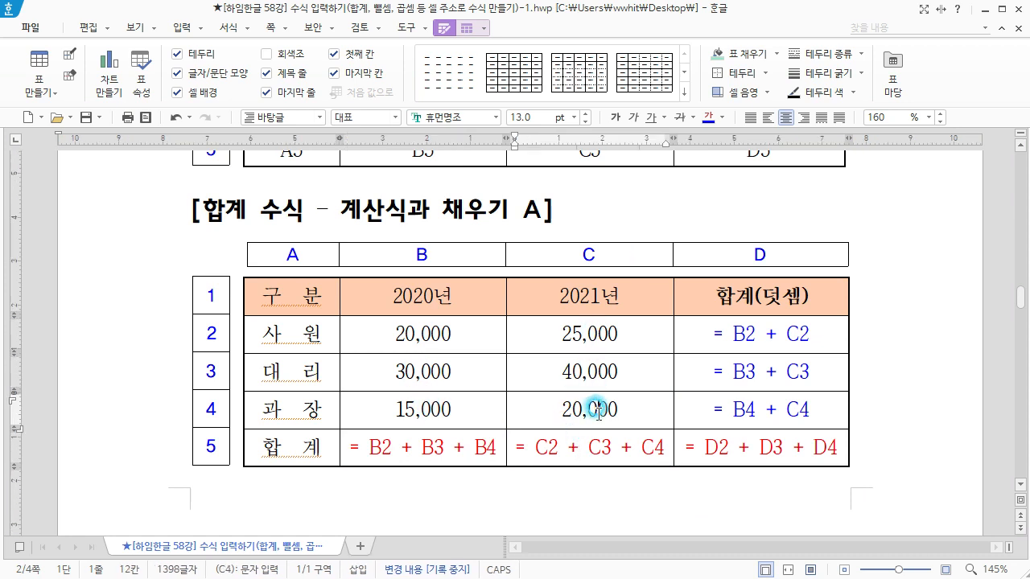
{"action": "left_click", "coordinate": [450, 449]}
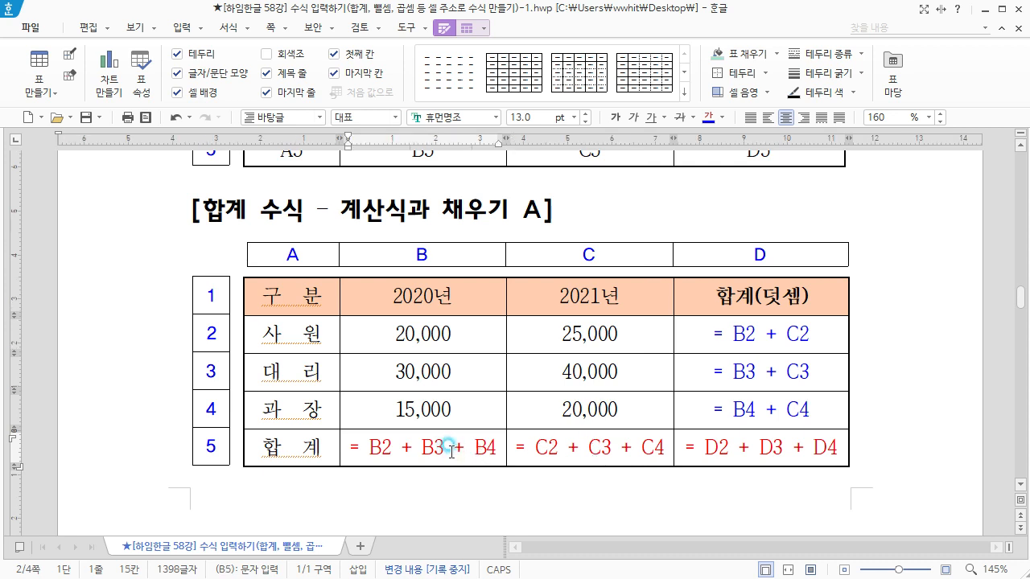
Step: Delete the sample formula text = B2 + C2 from cell D2 of the 계산식과 채우기 A table
{"action": "left_click_drag", "start_coordinate": [701, 331], "coordinate": [818, 332]}
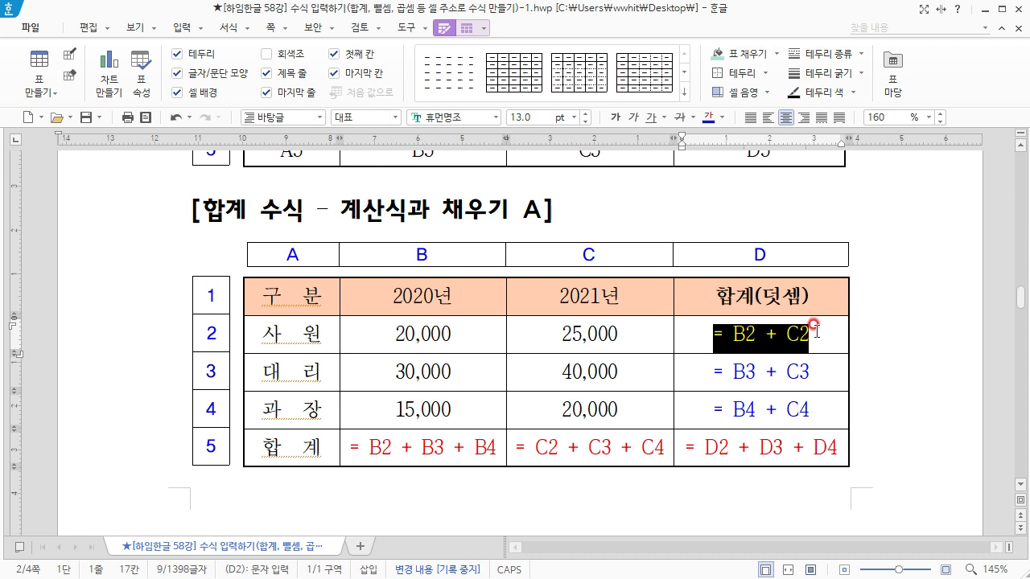
{"action": "key", "text": "Delete"}
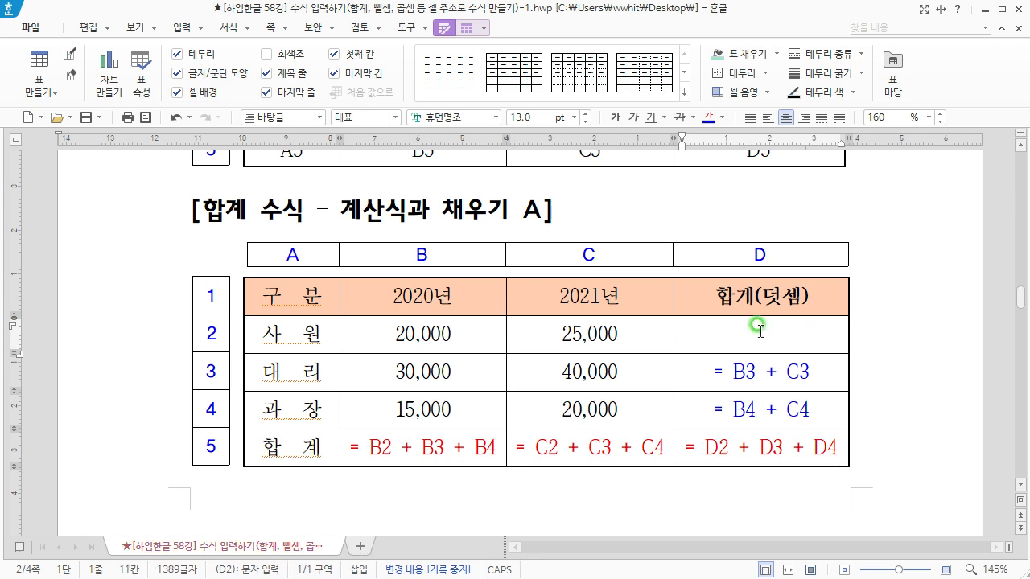
Step: Calculate the 사원 row's total in cell D2 with the formula = B2 + C2
{"action": "right_click", "coordinate": [759, 328]}
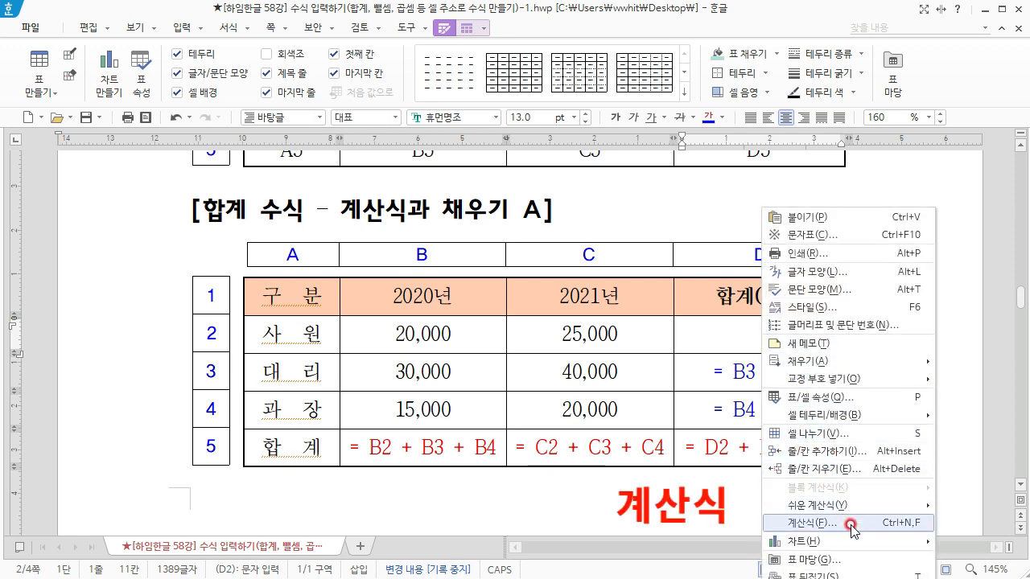
{"action": "left_click", "coordinate": [804, 522]}
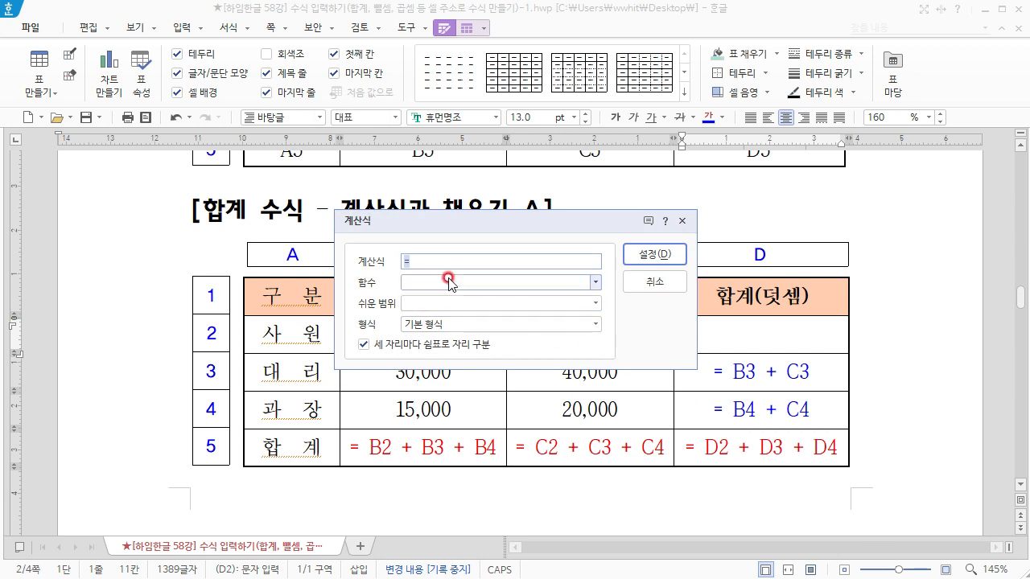
{"action": "type", "text": "= B2 + C2"}
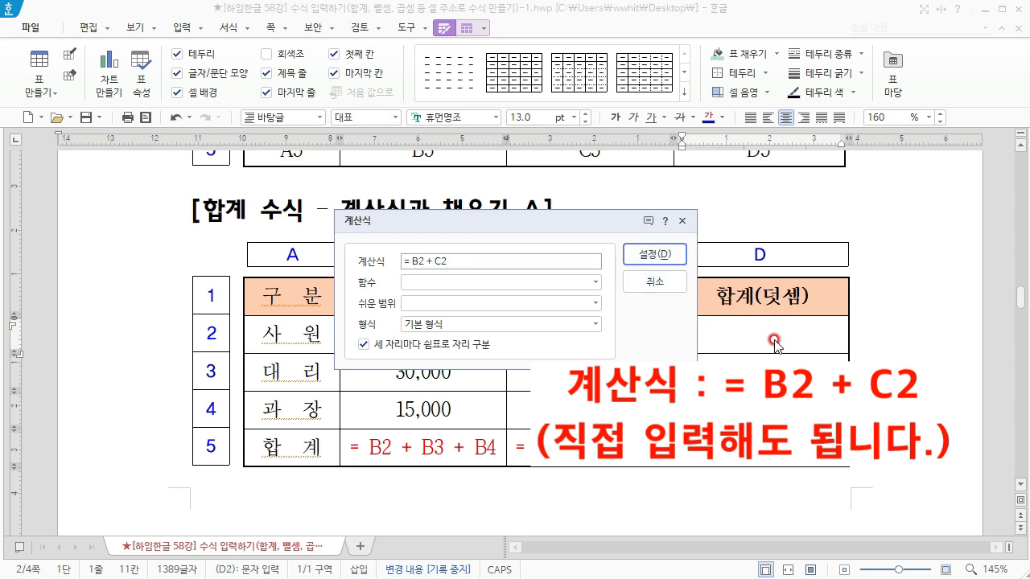
{"action": "left_click", "coordinate": [657, 256]}
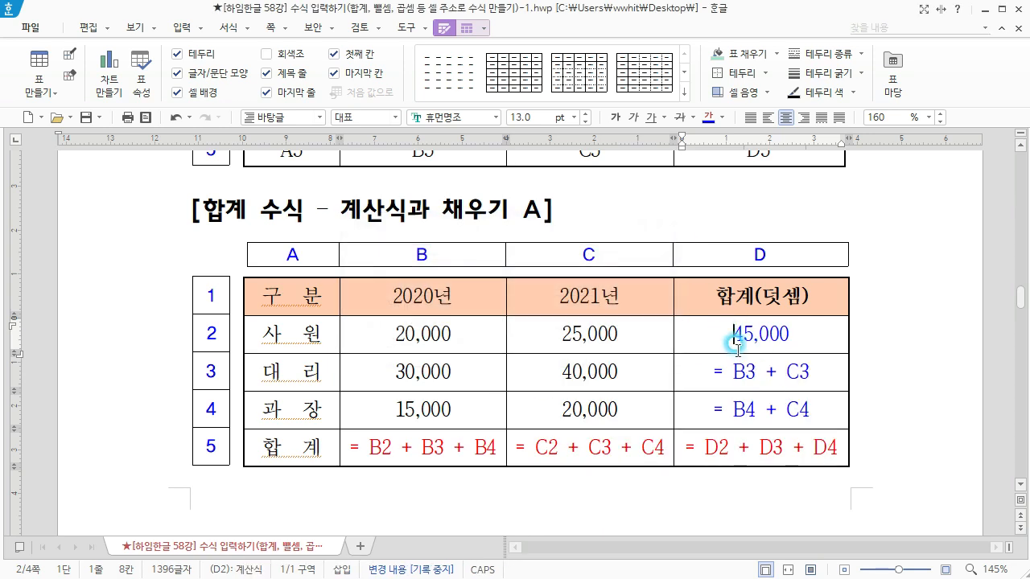
Step: Replace the sample formula text in cell B5 with a calculated total of the 2020년 cells B2 to B4
{"action": "left_click_drag", "start_coordinate": [346, 445], "coordinate": [495, 456]}
{"action": "key", "text": "Delete"}
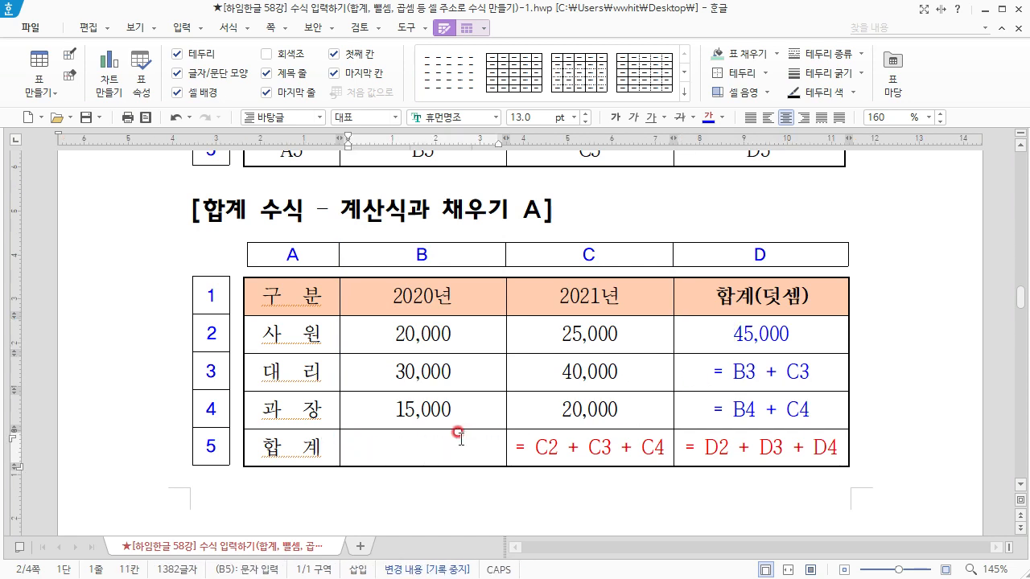
{"action": "right_click", "coordinate": [433, 448]}
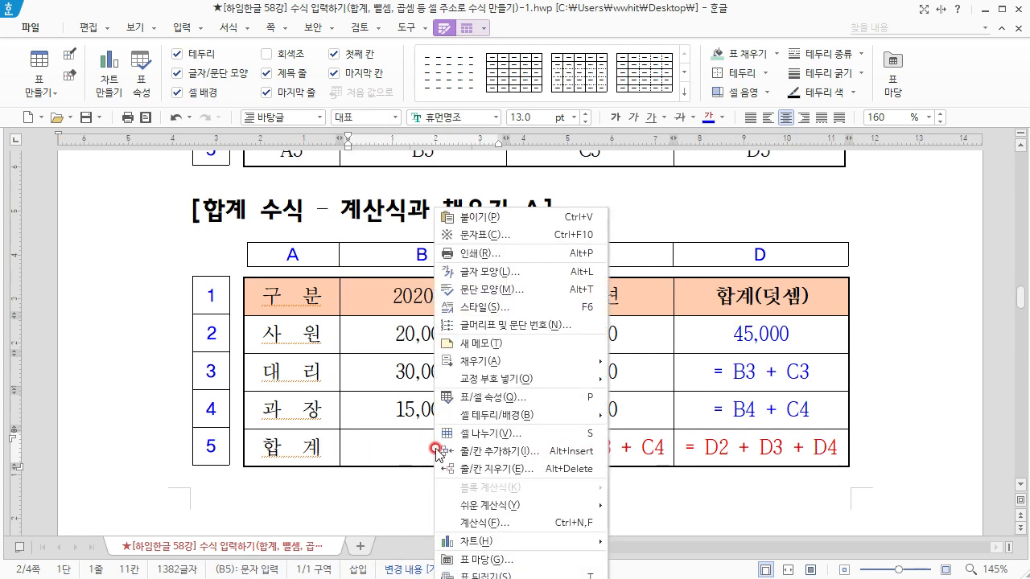
{"action": "left_click", "coordinate": [518, 533]}
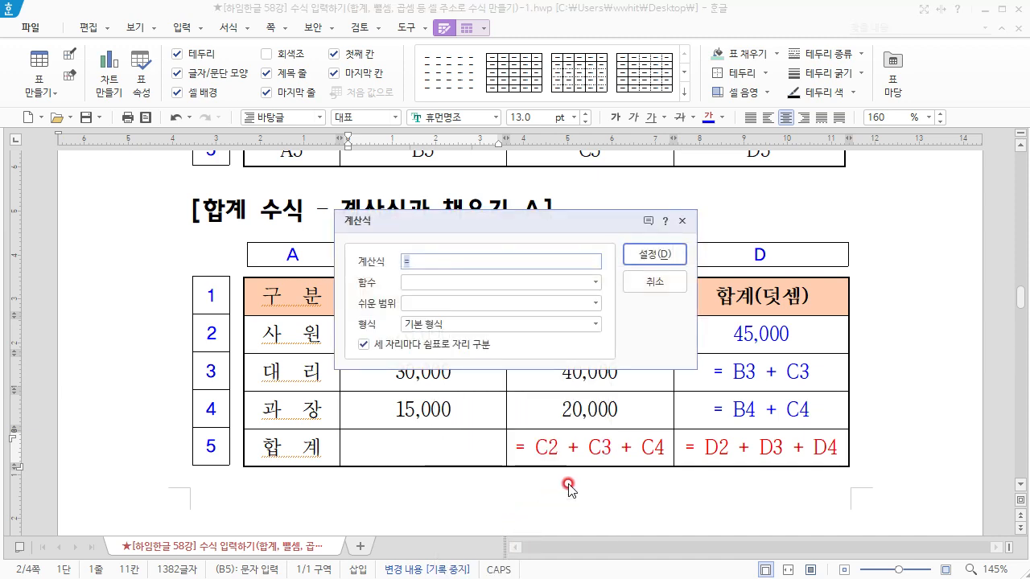
{"action": "left_click", "coordinate": [657, 256]}
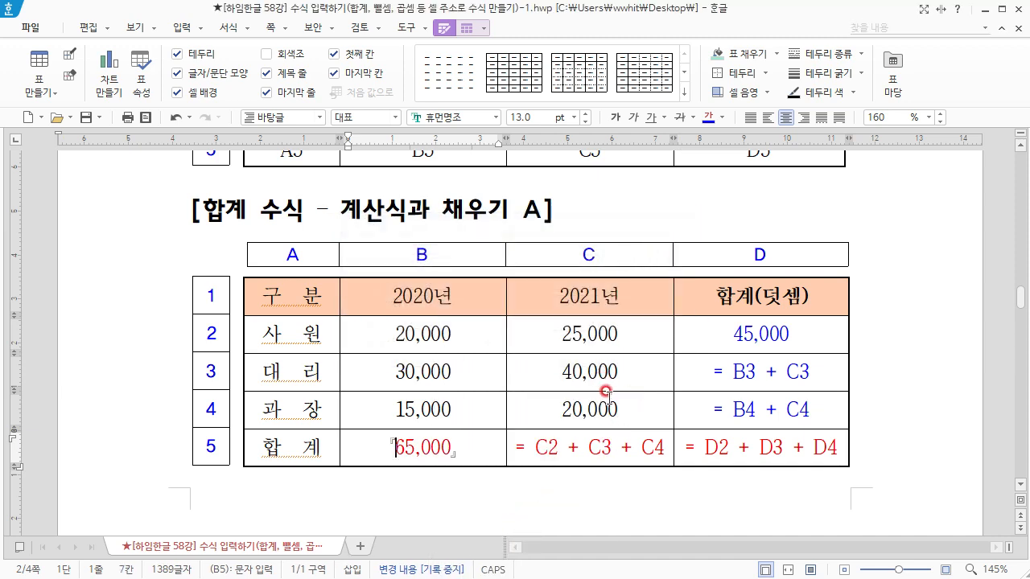
Step: Undo the calculated totals and text deletions so that B5 and D2 hold their sample formula texts again
{"action": "left_click", "coordinate": [556, 442]}
{"action": "left_click_drag", "start_coordinate": [711, 372], "coordinate": [816, 372]}
{"action": "left_click_drag", "start_coordinate": [722, 400], "coordinate": [798, 407]}
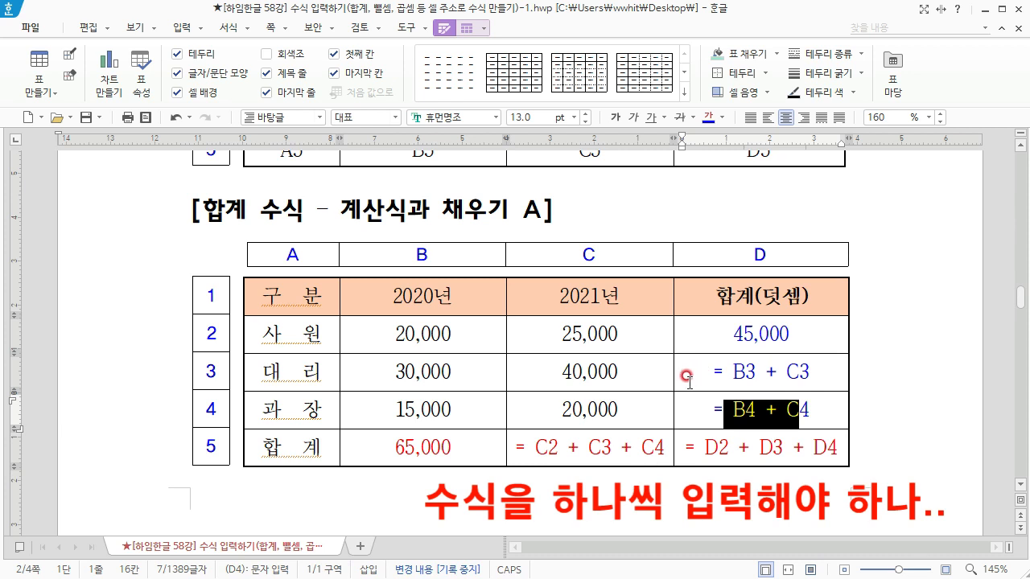
{"action": "key", "text": "ctrl+z"}
{"action": "key", "text": "ctrl+z"}
{"action": "key", "text": "ctrl+z"}
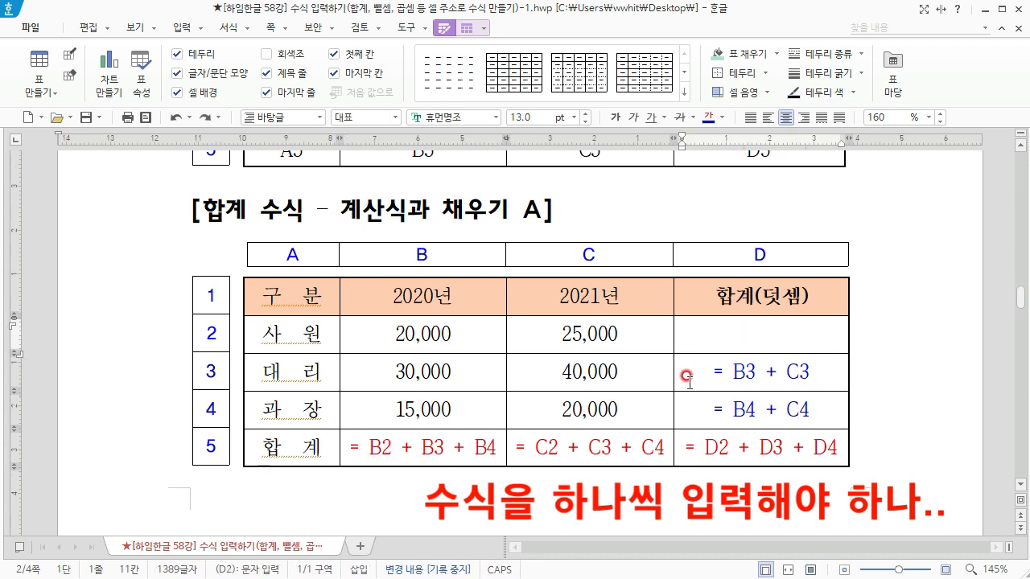
{"action": "key", "text": "ctrl+z"}
{"action": "left_click", "coordinate": [747, 336]}
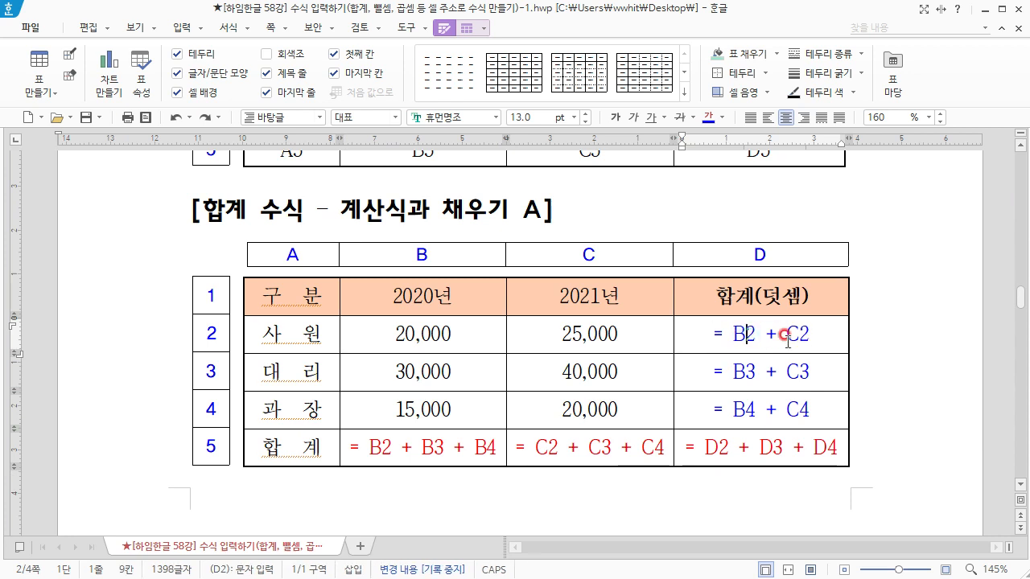
Step: Examine the 합계(덧셈) cells D2 to D4 as one range of formulas that can be unified for filling
{"action": "left_click_drag", "start_coordinate": [816, 363], "coordinate": [812, 398]}
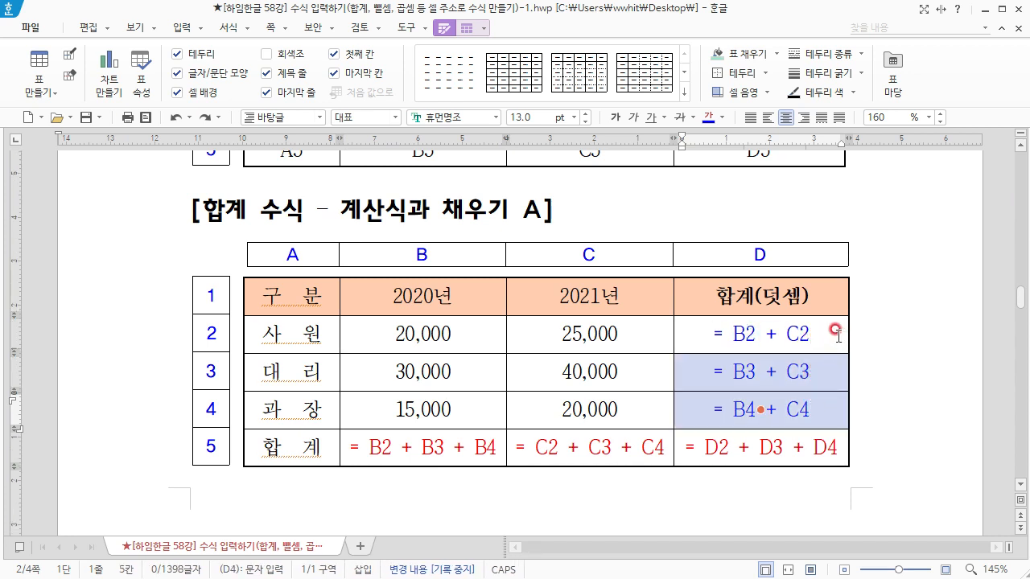
{"action": "left_click", "coordinate": [841, 344]}
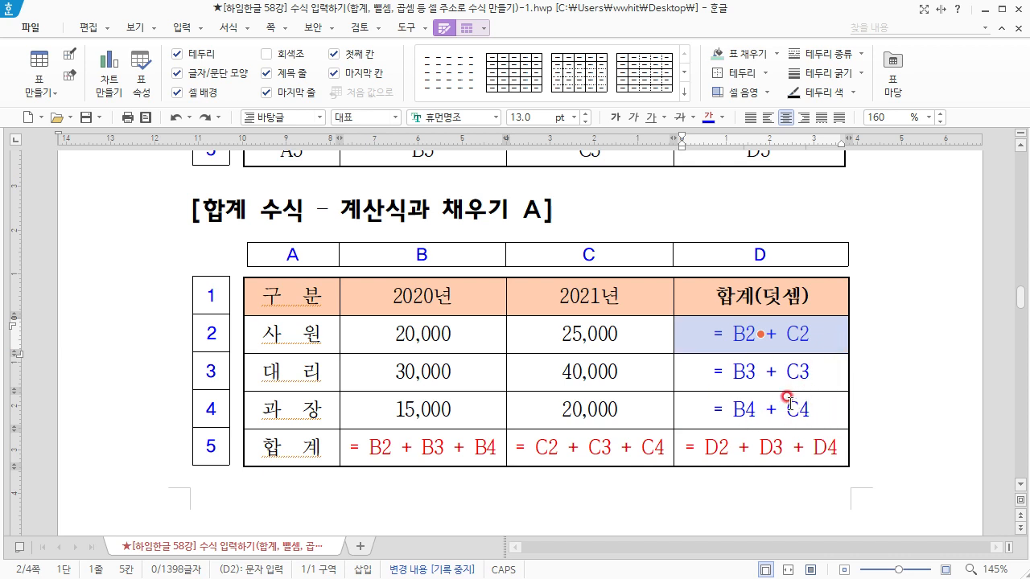
{"action": "left_click", "coordinate": [788, 402]}
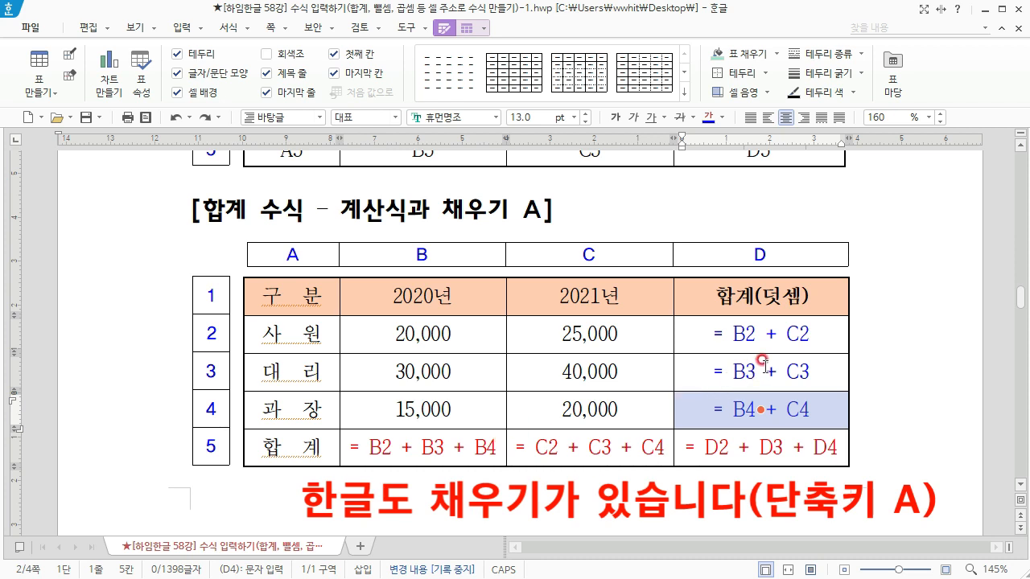
{"action": "left_click", "coordinate": [757, 336]}
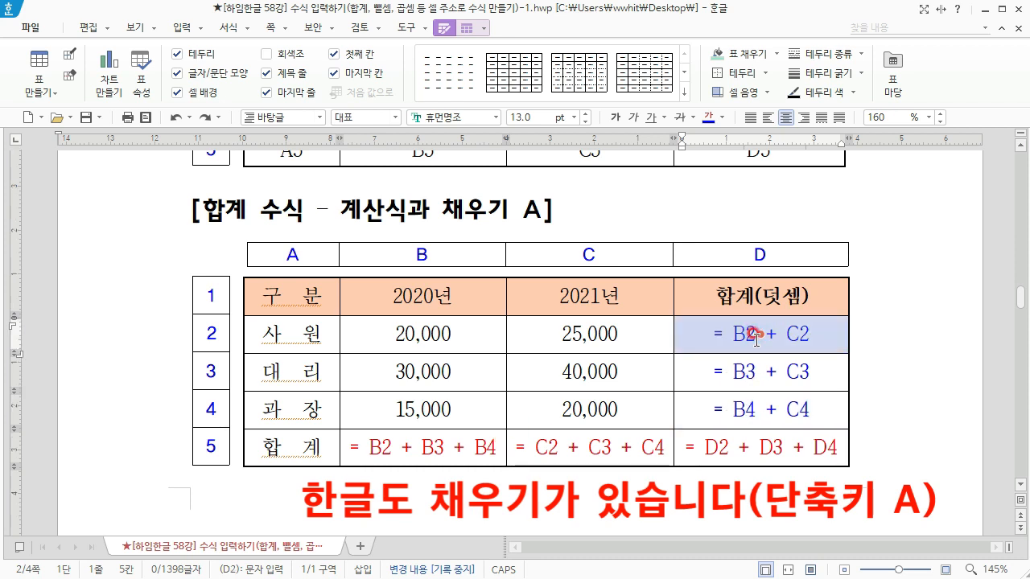
{"action": "left_click_drag", "start_coordinate": [757, 333], "coordinate": [760, 407]}
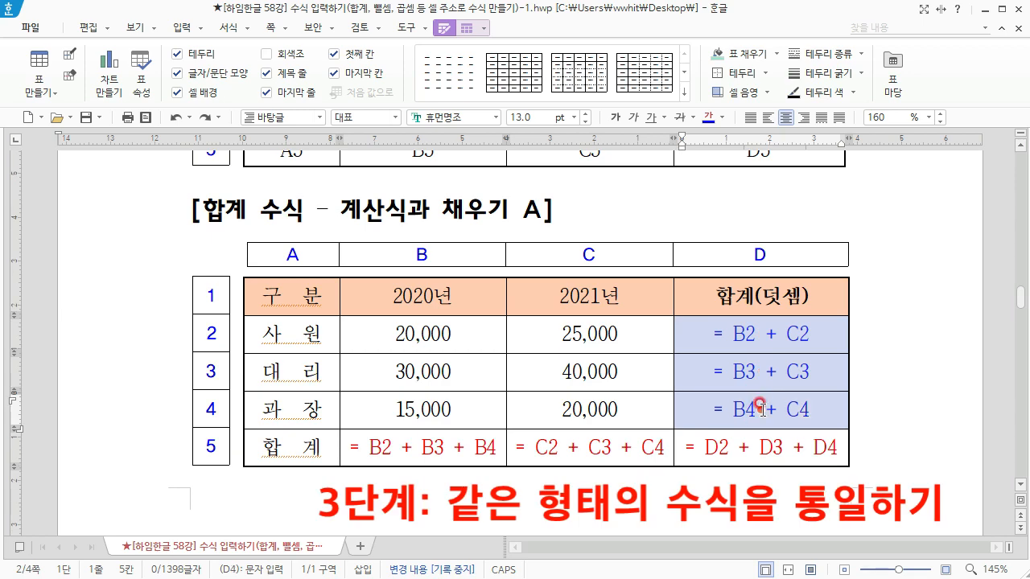
{"action": "left_click", "coordinate": [759, 407]}
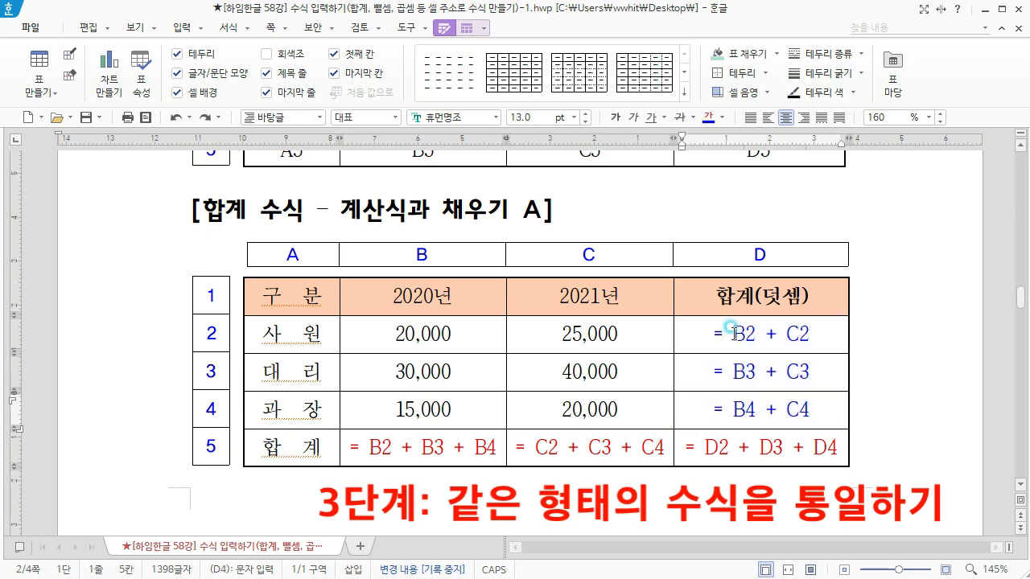
Step: Compare the column letters B and C in the formulas of cells D2, D3 and D4
{"action": "left_click", "coordinate": [730, 330]}
{"action": "left_click", "coordinate": [792, 331]}
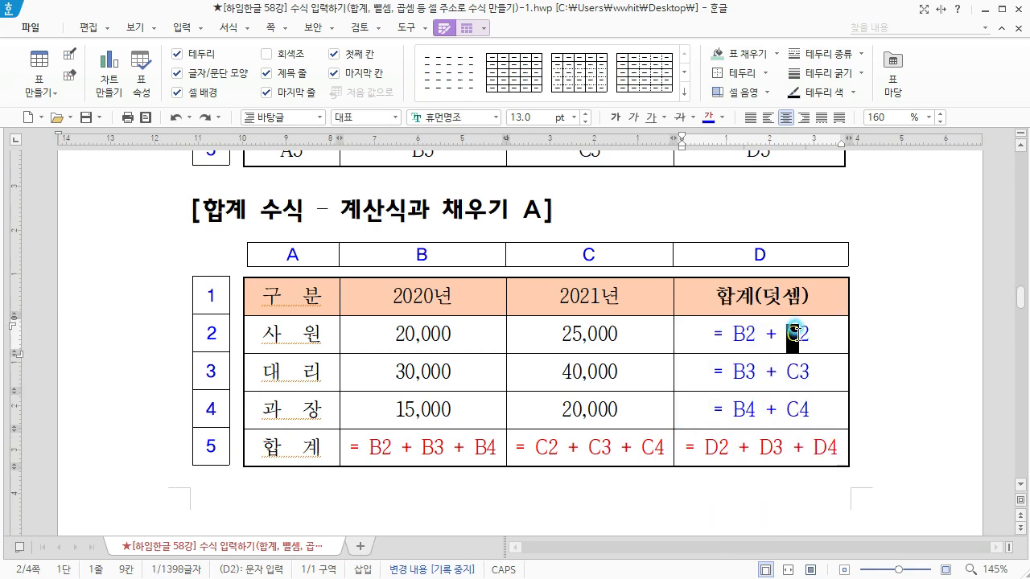
{"action": "left_click_drag", "start_coordinate": [798, 333], "coordinate": [819, 348]}
{"action": "left_click", "coordinate": [821, 335]}
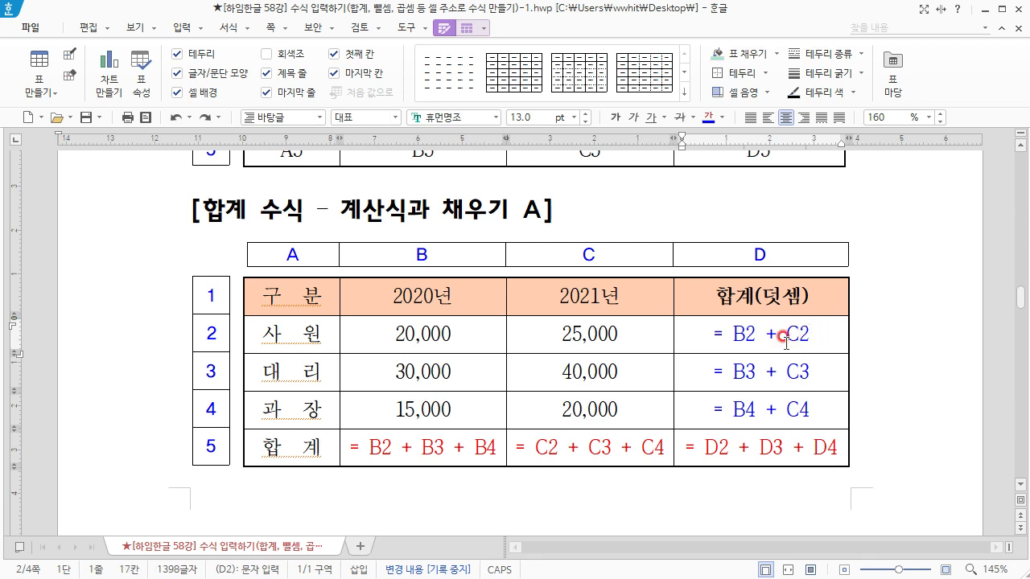
{"action": "left_click_drag", "start_coordinate": [733, 368], "coordinate": [798, 374]}
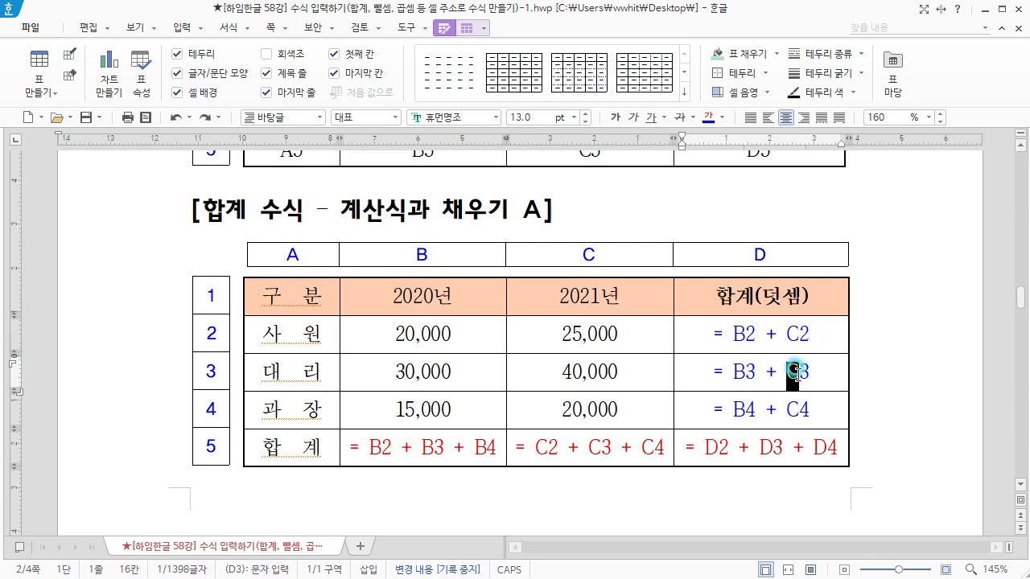
{"action": "left_click", "coordinate": [732, 409]}
{"action": "left_click_drag", "start_coordinate": [733, 408], "coordinate": [798, 411]}
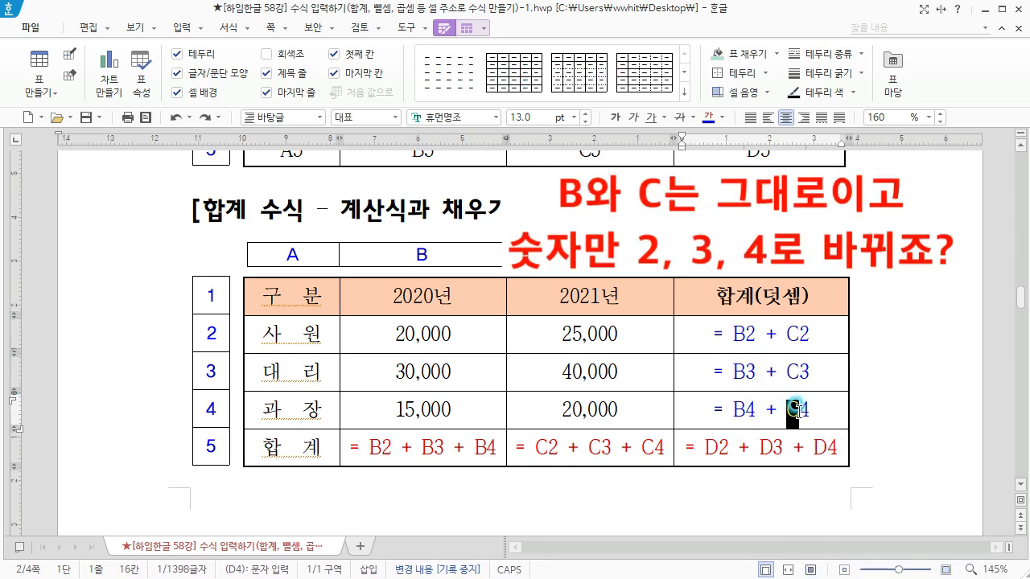
{"action": "left_click", "coordinate": [810, 411]}
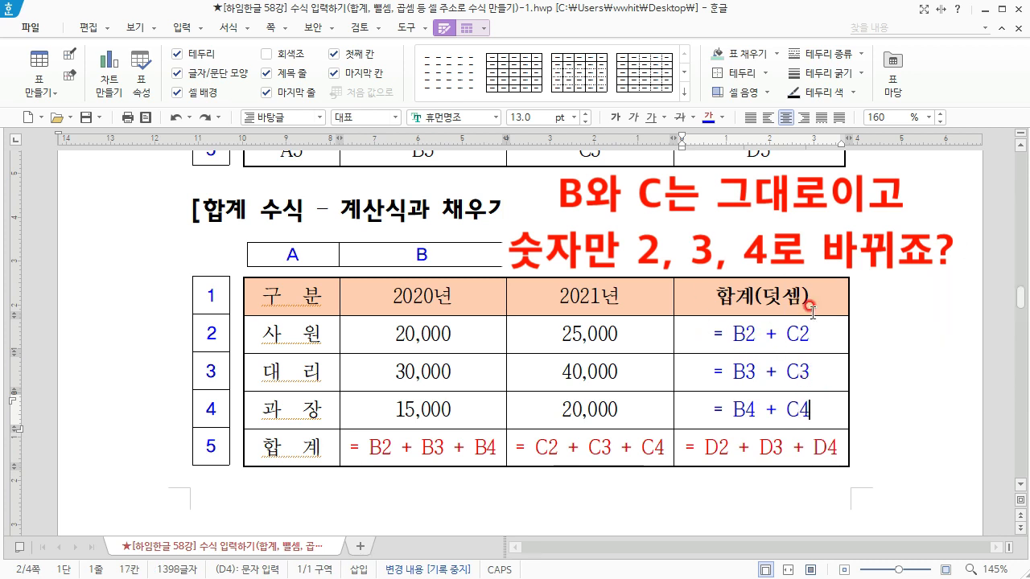
{"action": "left_click_drag", "start_coordinate": [752, 336], "coordinate": [757, 408]}
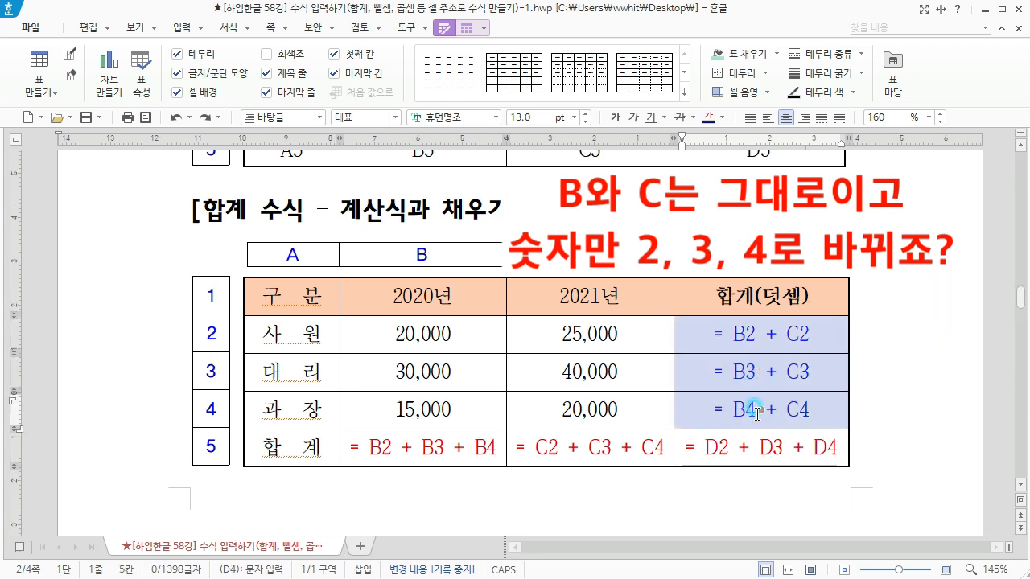
{"action": "key", "text": "Escape"}
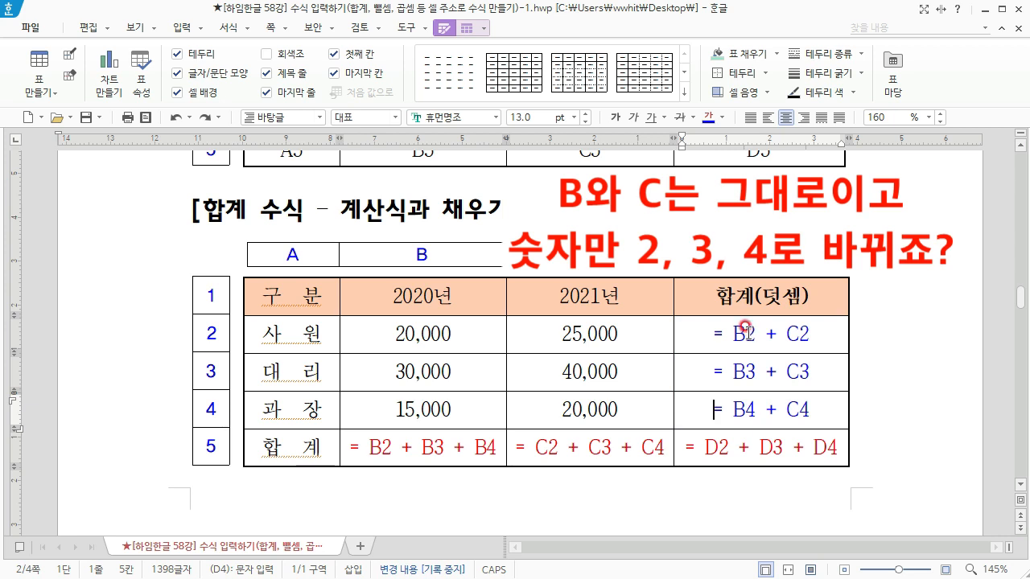
Step: Compare the row numbers that follow B and C in the formulas of cells D2, D3 and D4
{"action": "left_click_drag", "start_coordinate": [746, 333], "coordinate": [757, 335]}
{"action": "left_click_drag", "start_coordinate": [745, 372], "coordinate": [757, 374]}
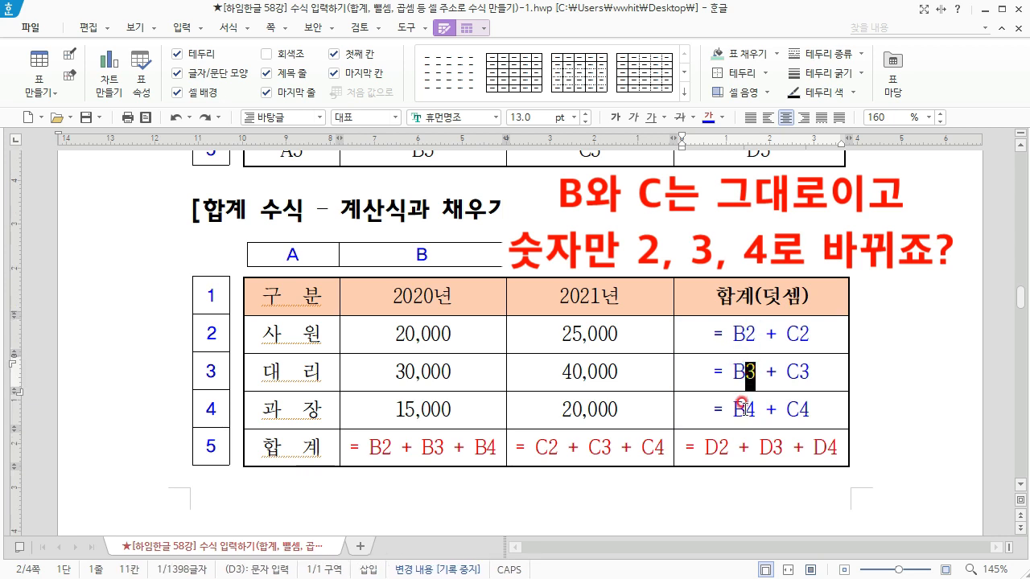
{"action": "left_click_drag", "start_coordinate": [744, 409], "coordinate": [759, 416]}
{"action": "left_click_drag", "start_coordinate": [798, 334], "coordinate": [808, 339]}
{"action": "left_click", "coordinate": [807, 369]}
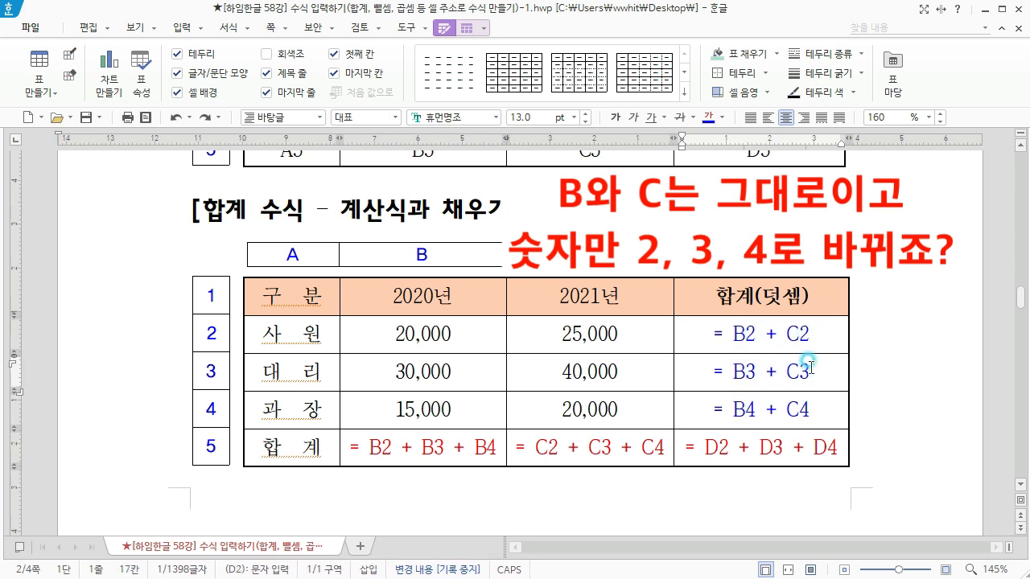
{"action": "left_click", "coordinate": [805, 411]}
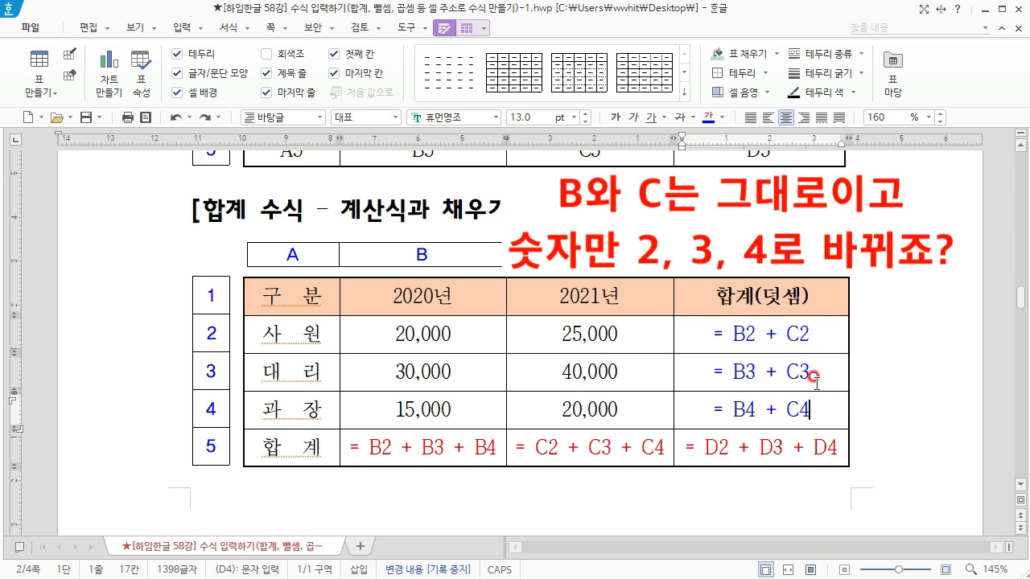
Step: Replace both row numbers in D2's sample formula with question marks so it reads = B? + C?
{"action": "left_click_drag", "start_coordinate": [730, 322], "coordinate": [737, 398]}
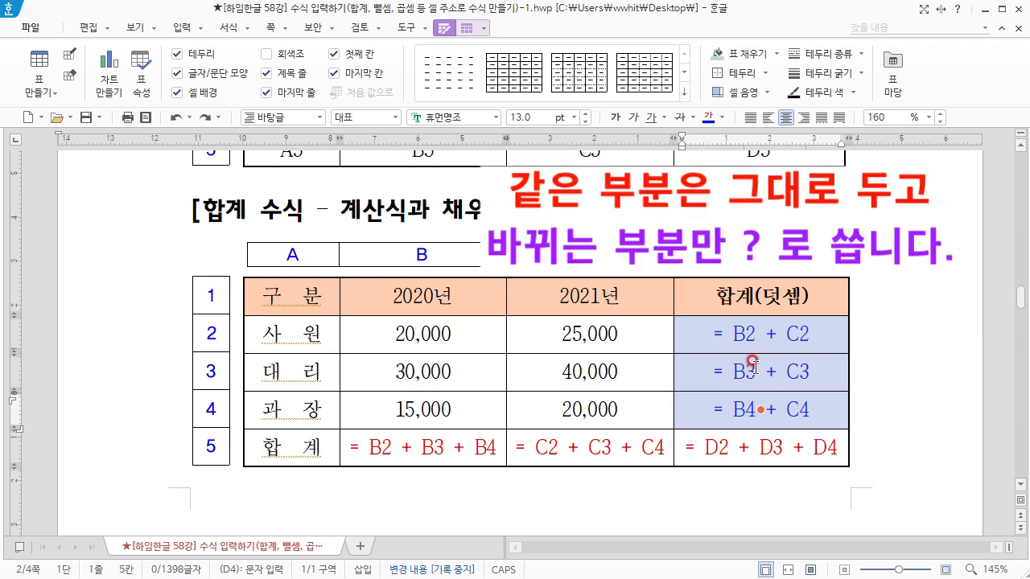
{"action": "left_click", "coordinate": [747, 335]}
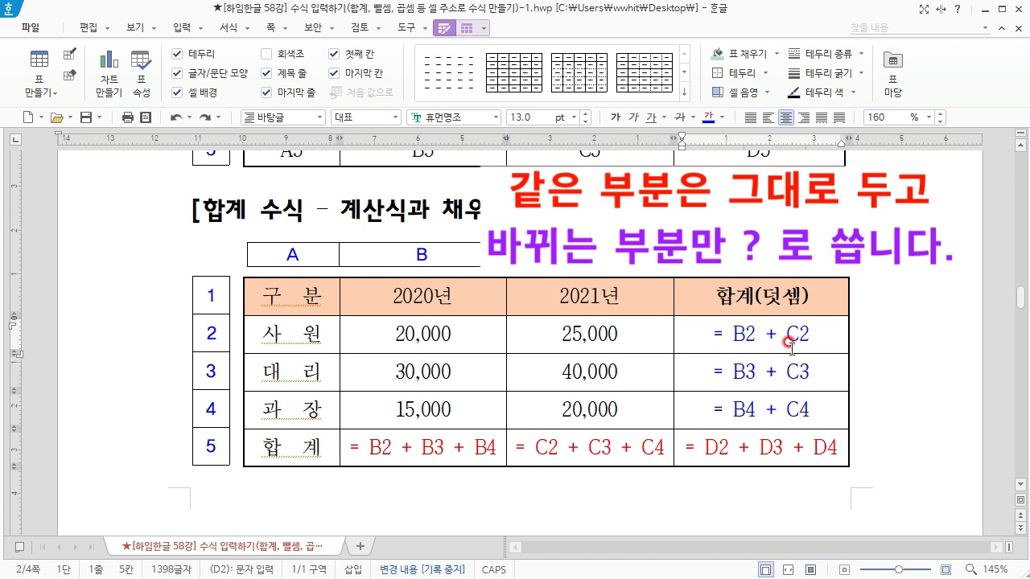
{"action": "key", "text": "Delete"}
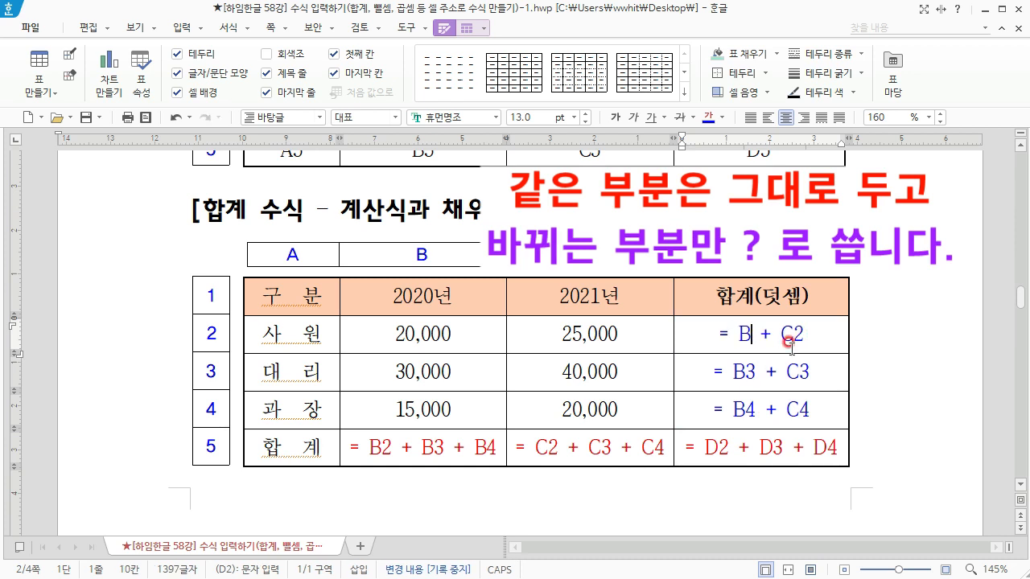
{"action": "type", "text": "?"}
{"action": "key", "text": "Delete"}
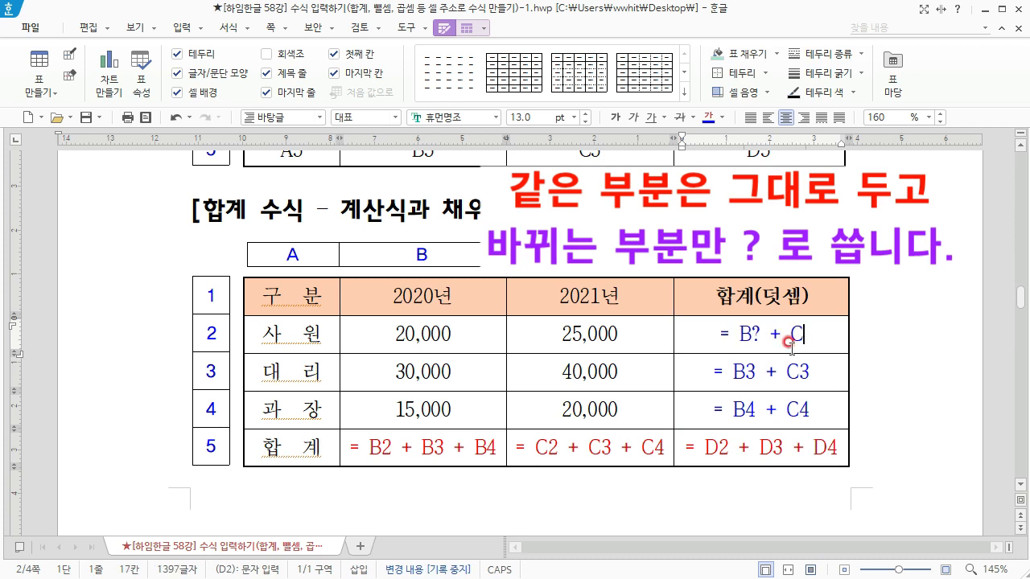
{"action": "type", "text": "?"}
Step: Change the 대리 row's sample formula in D3 to = B? + C?
{"action": "key", "text": "Down"}
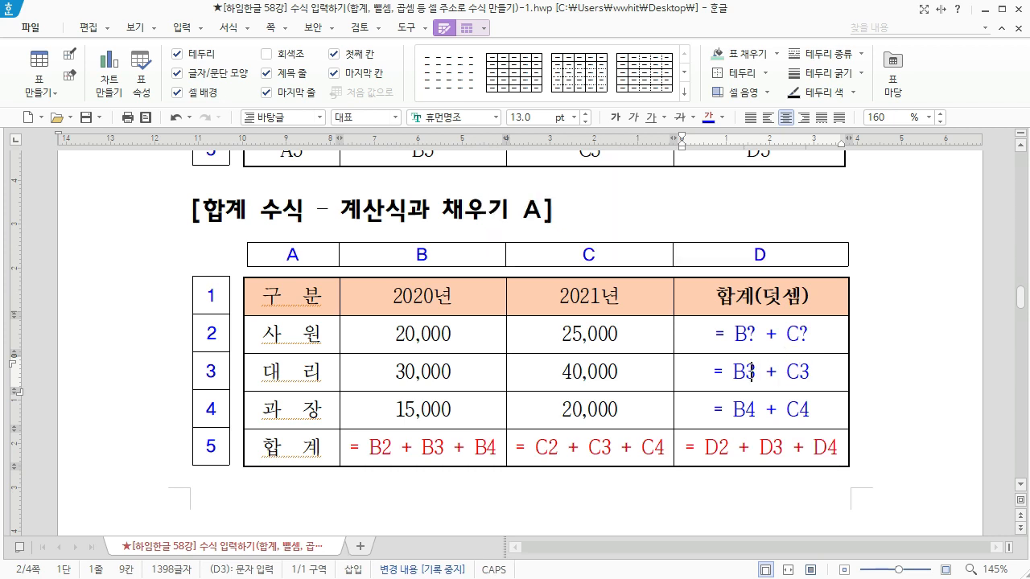
{"action": "key", "text": "BackSpace"}
{"action": "type", "text": "?"}
{"action": "key", "text": "Delete"}
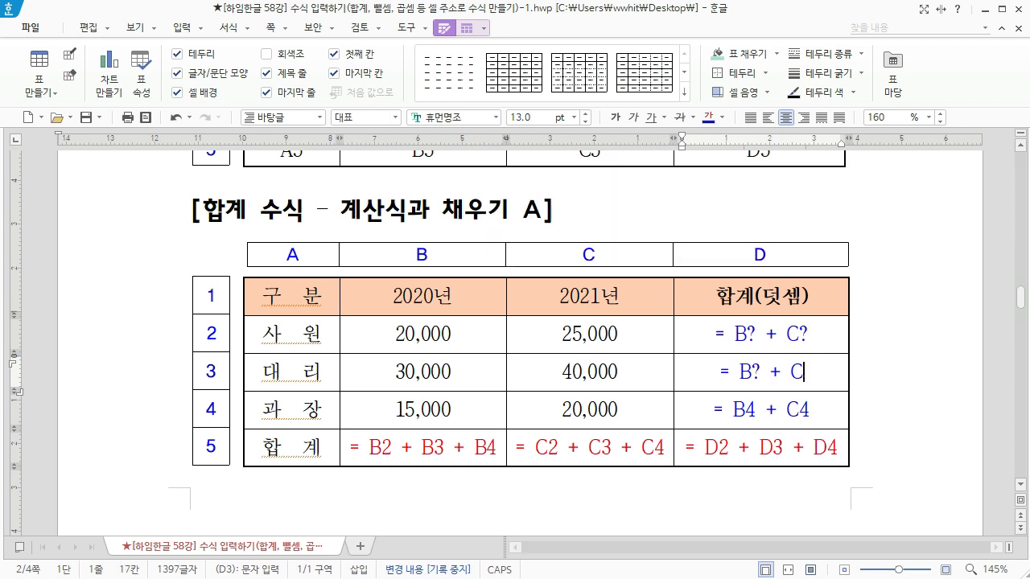
{"action": "type", "text": "?"}
Step: Change the 과장 row's sample formula in D4 to = B? + C?
{"action": "key", "text": "Down"}
{"action": "key", "text": "Left"}
{"action": "key", "text": "Left"}
{"action": "key", "text": "Left"}
{"action": "key", "text": "Left"}
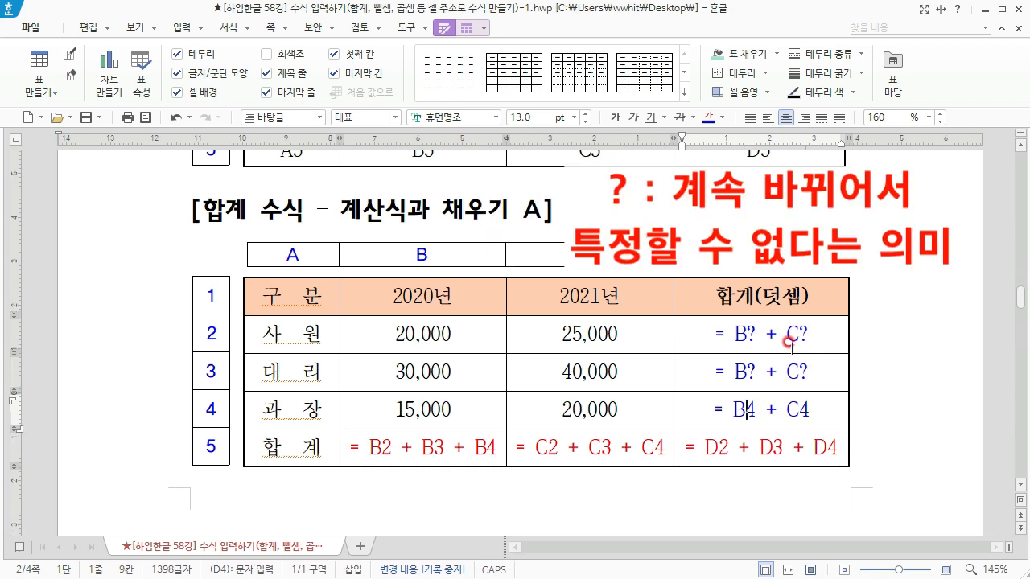
{"action": "key", "text": "BackSpace"}
{"action": "type", "text": "?"}
{"action": "key", "text": "Right"}
{"action": "key", "text": "Delete"}
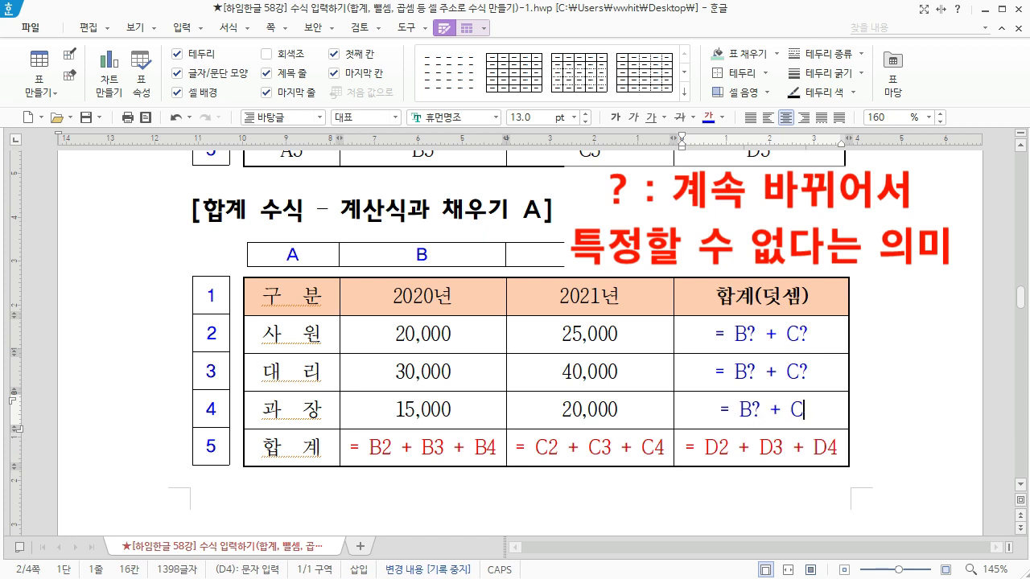
{"action": "type", "text": "?"}
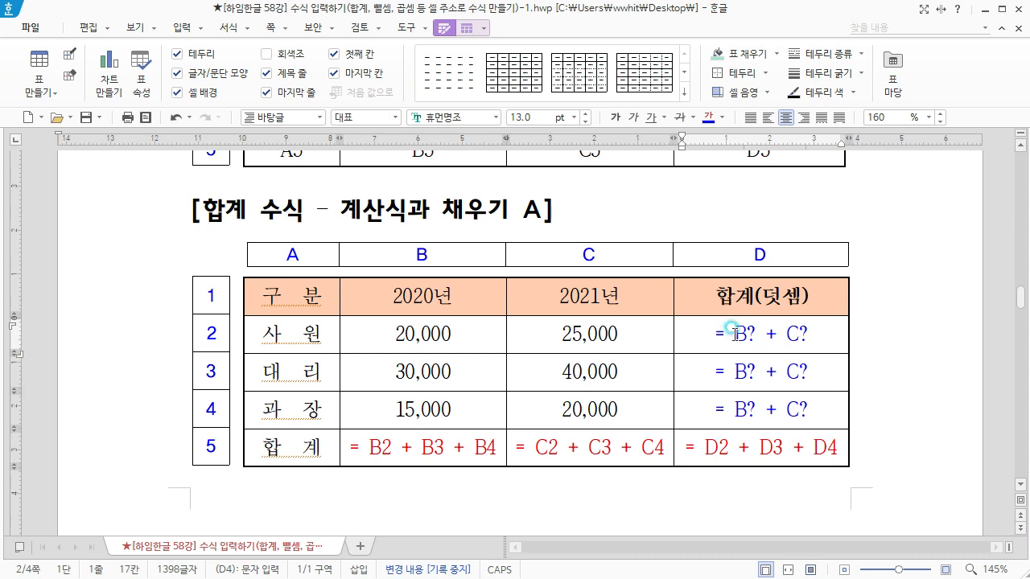
Step: Examine how B? and C? in D2's formula correspond to the cells of columns B and C
{"action": "left_click_drag", "start_coordinate": [731, 330], "coordinate": [741, 339]}
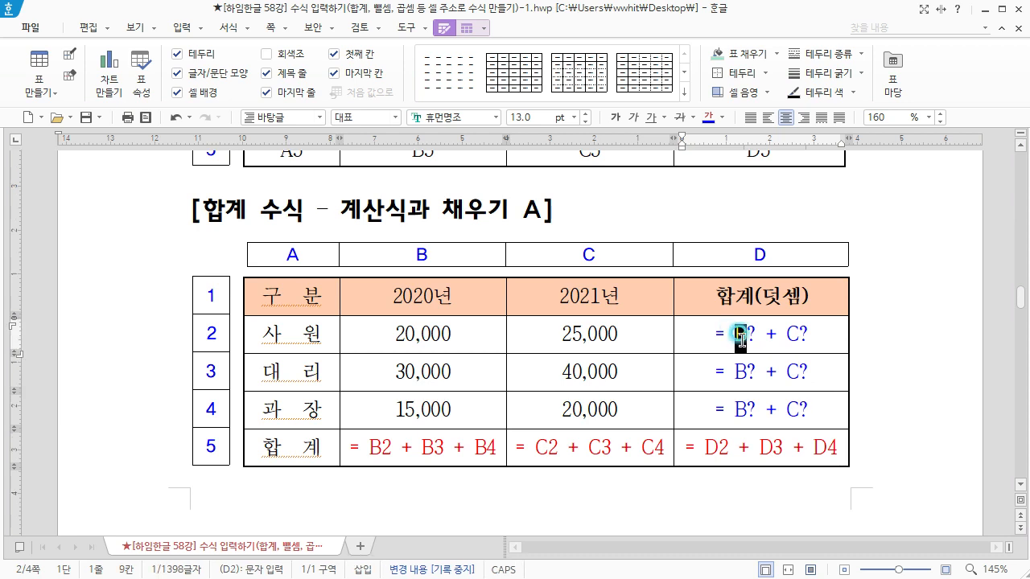
{"action": "left_click", "coordinate": [462, 288]}
{"action": "left_click_drag", "start_coordinate": [441, 288], "coordinate": [423, 448]}
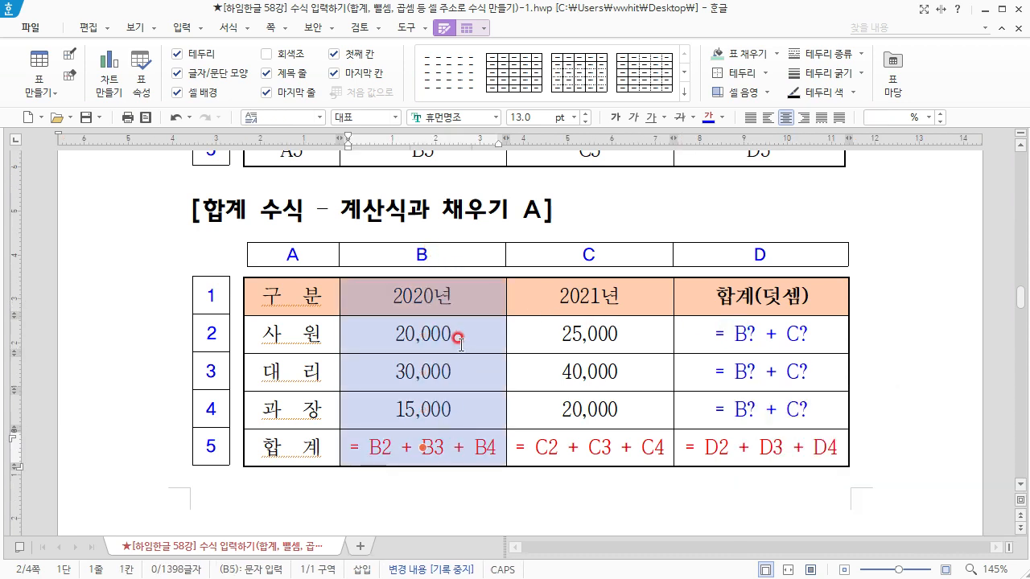
{"action": "left_click", "coordinate": [748, 330]}
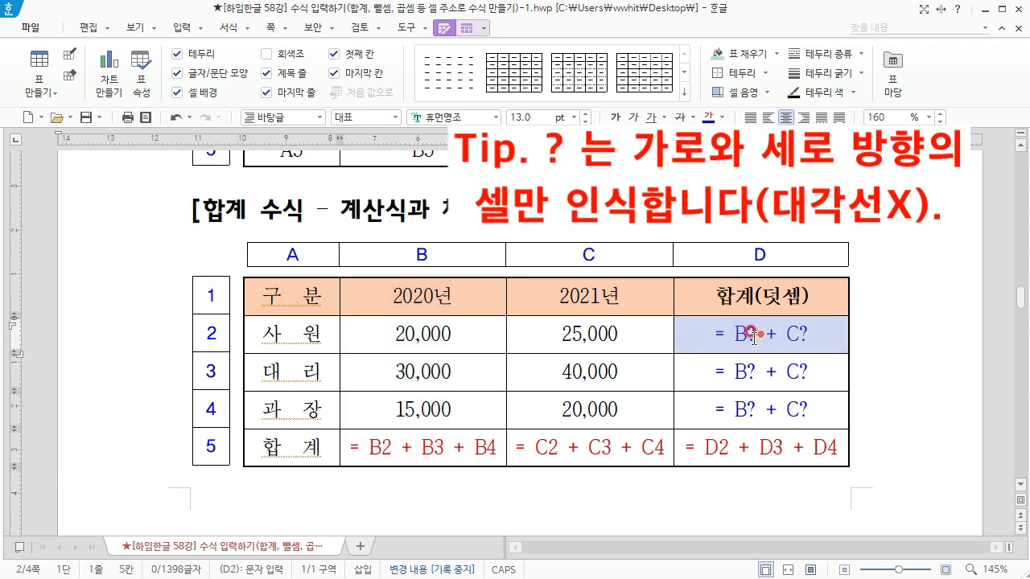
{"action": "left_click", "coordinate": [807, 334]}
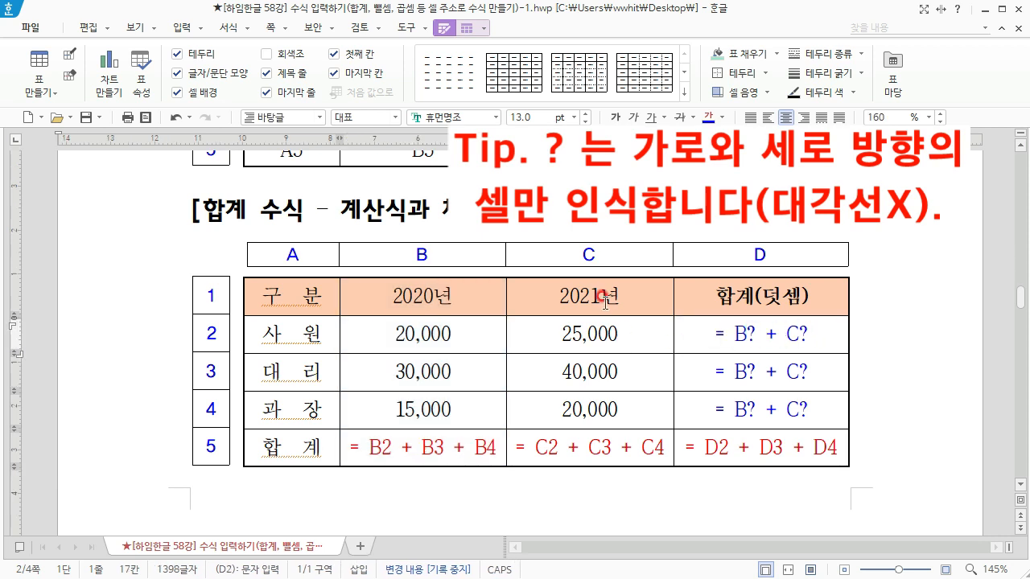
{"action": "left_click_drag", "start_coordinate": [594, 288], "coordinate": [593, 408]}
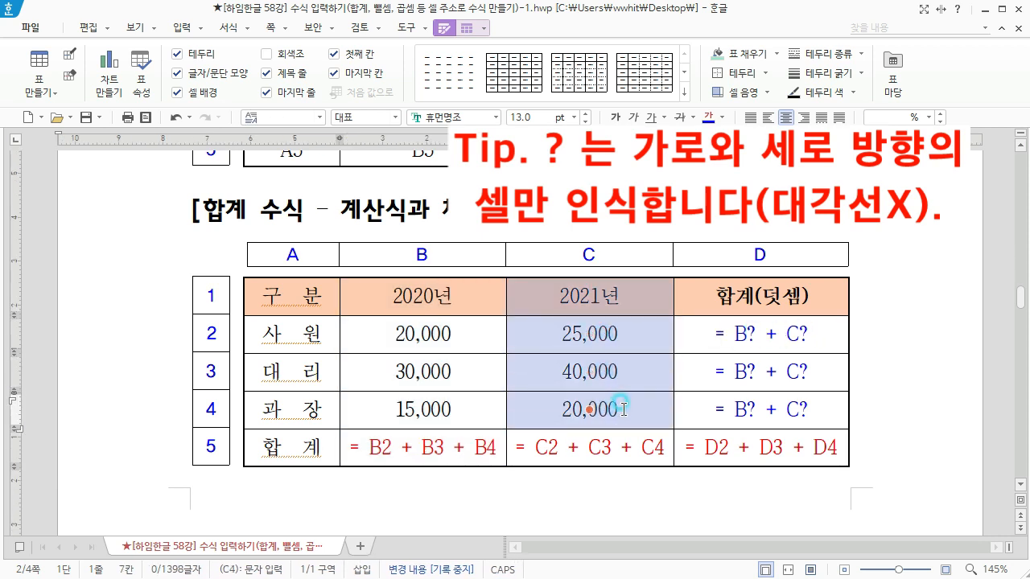
{"action": "left_click", "coordinate": [802, 332]}
{"action": "left_click", "coordinate": [828, 336]}
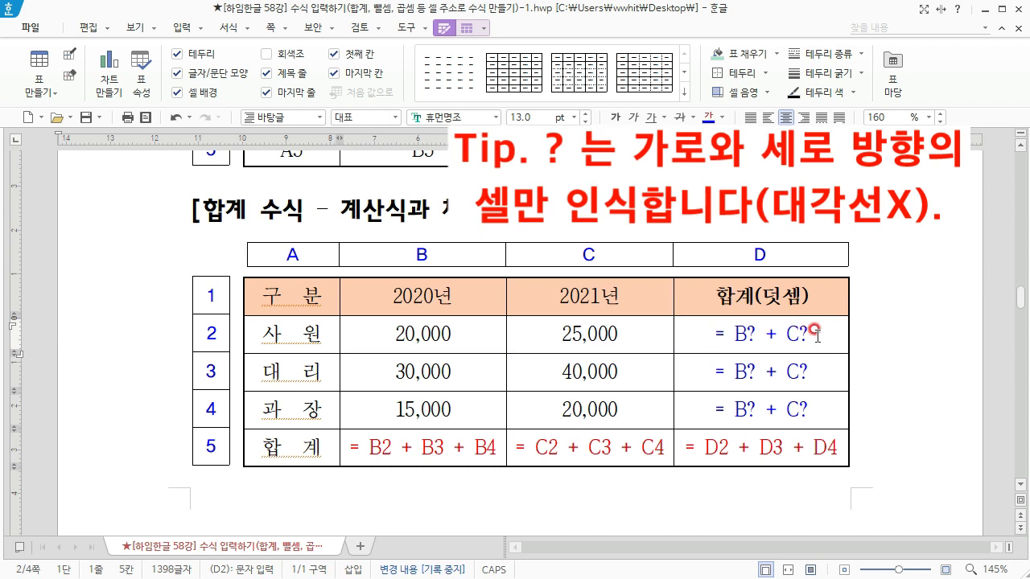
Step: Delete the sample formulas from cells D3 and D4
{"action": "left_click", "coordinate": [808, 375]}
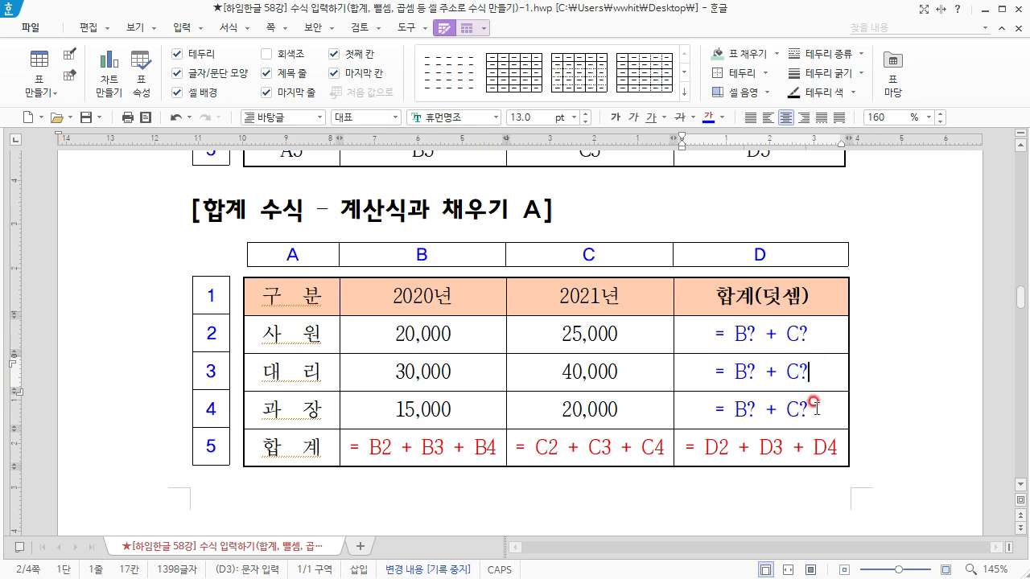
{"action": "left_click", "coordinate": [817, 407]}
{"action": "left_click_drag", "start_coordinate": [794, 371], "coordinate": [797, 407]}
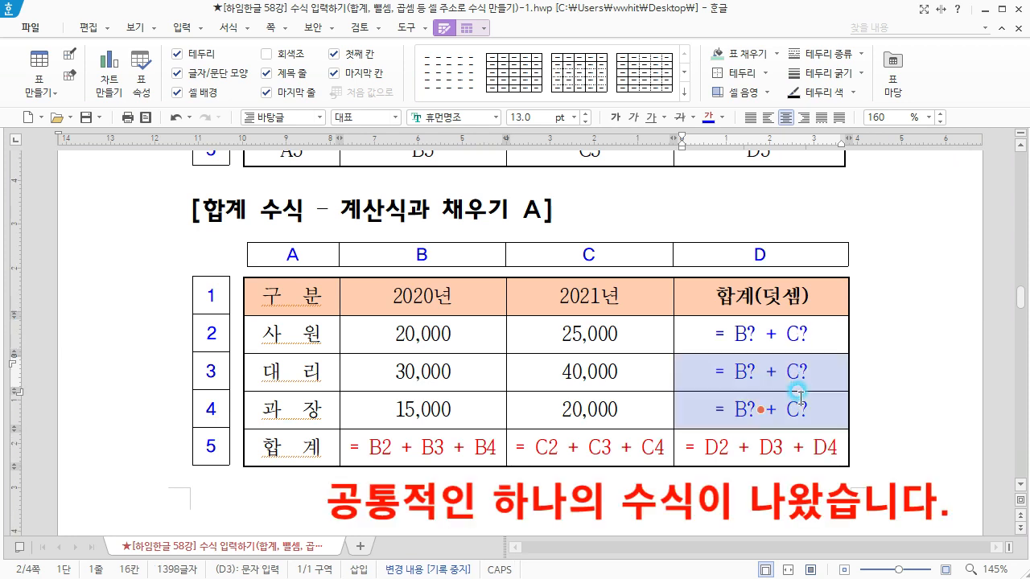
{"action": "key", "text": "Delete"}
Step: Remove the sample formula text from D2 and insert the calculation formula = B? + C? there, keeping the default format
{"action": "left_click", "coordinate": [774, 333]}
{"action": "key", "text": "Escape"}
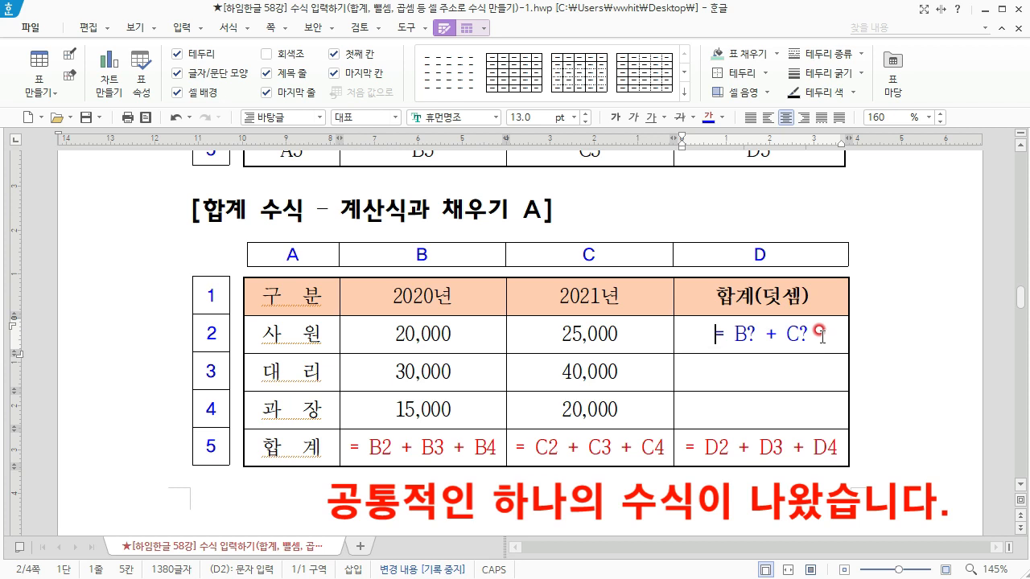
{"action": "left_click_drag", "start_coordinate": [824, 336], "coordinate": [740, 337]}
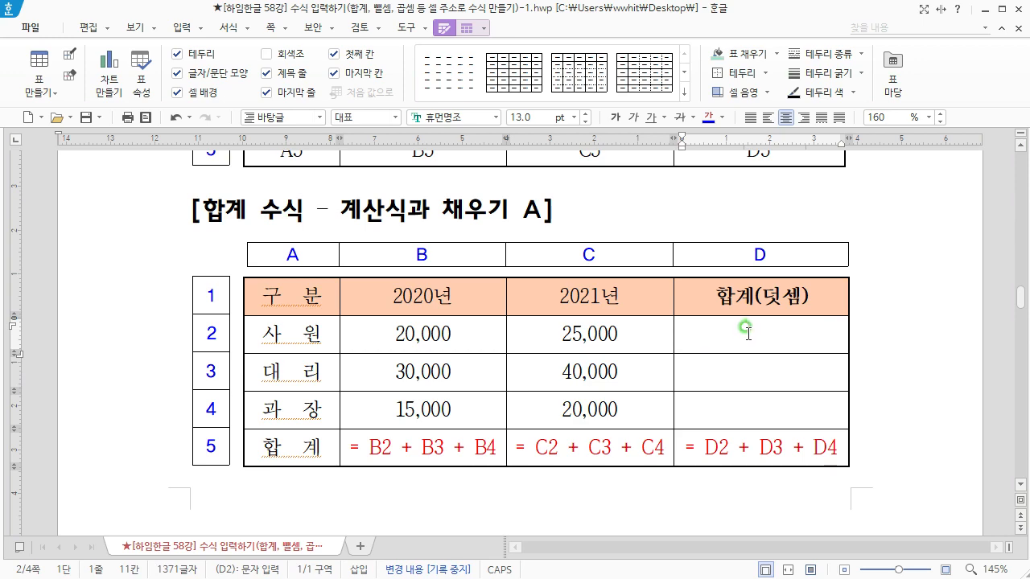
{"action": "right_click", "coordinate": [748, 333]}
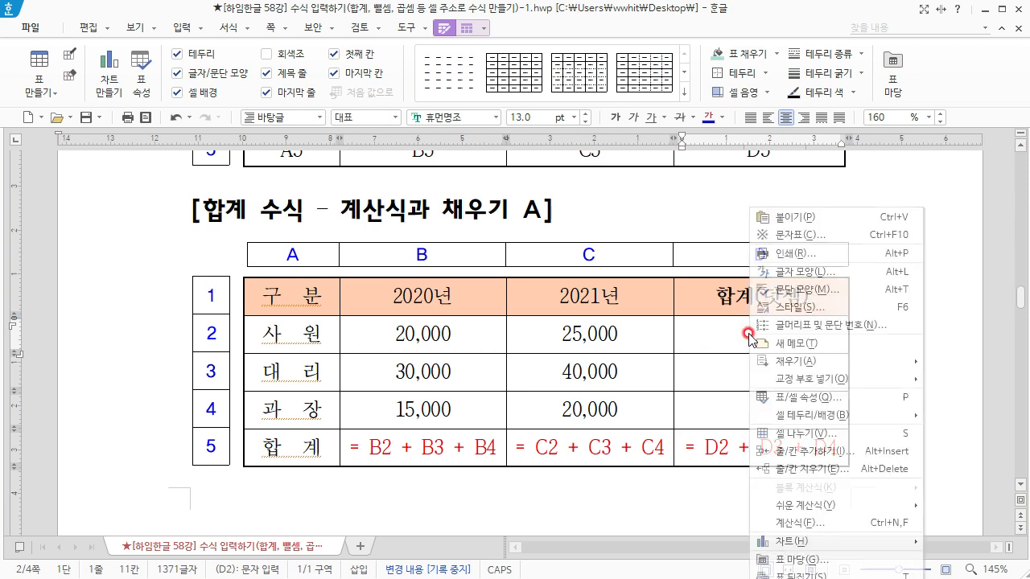
{"action": "left_click", "coordinate": [823, 524]}
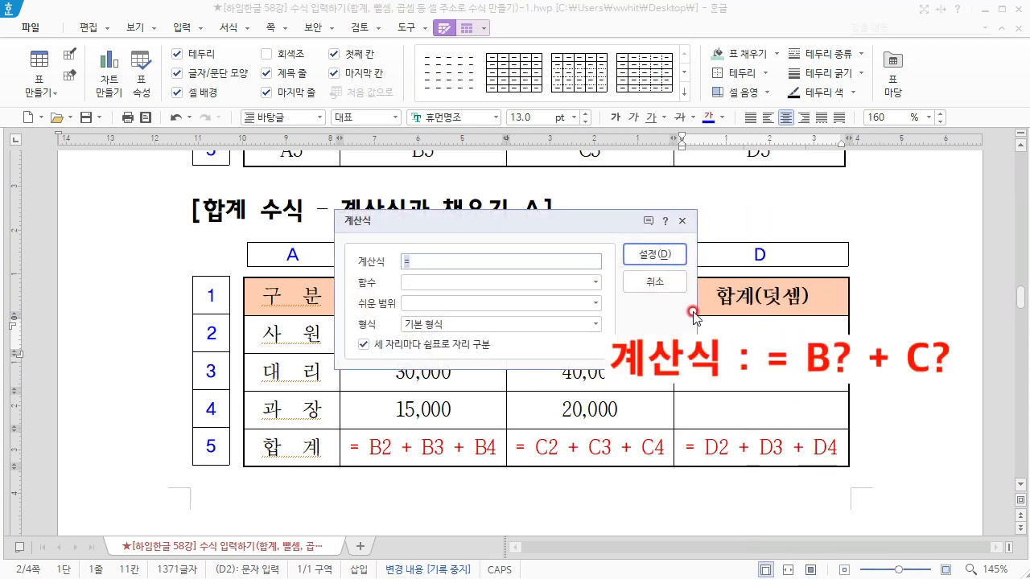
{"action": "type", "text": "=B2+C2"}
{"action": "left_click", "coordinate": [655, 254]}
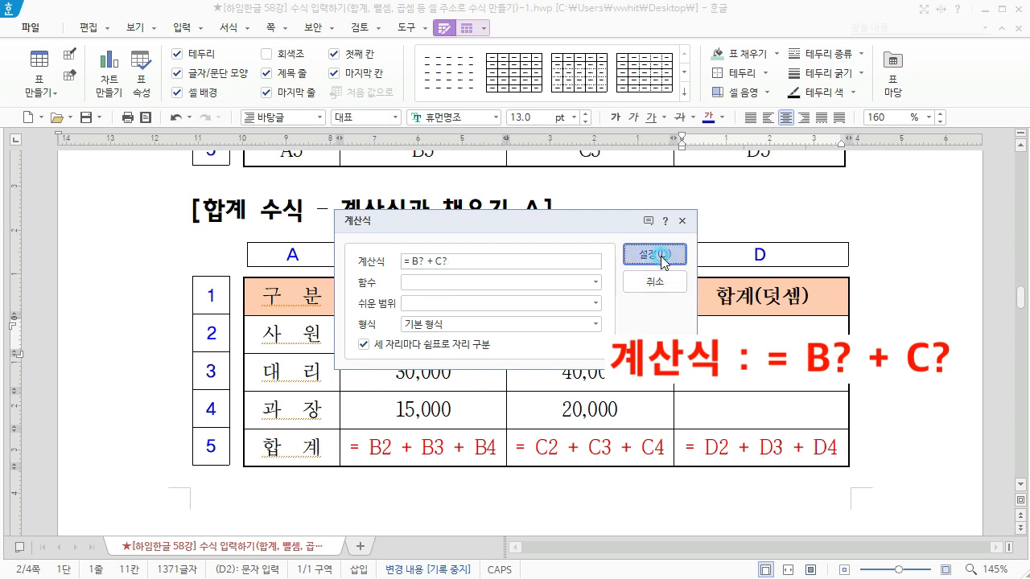
Step: Fill the addition formula from D2 down through D4
{"action": "left_click", "coordinate": [471, 322]}
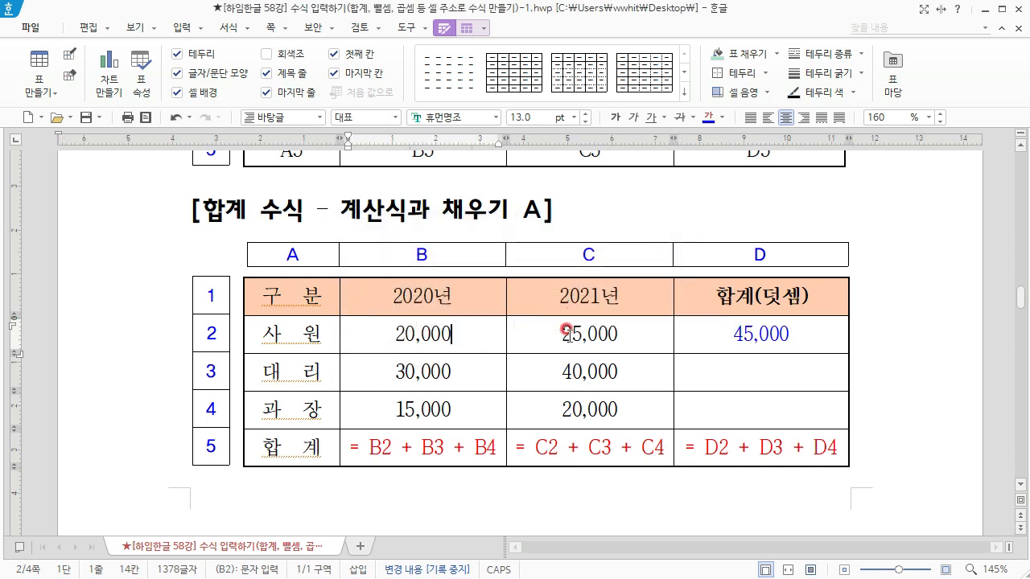
{"action": "left_click", "coordinate": [569, 333]}
{"action": "left_click", "coordinate": [739, 334]}
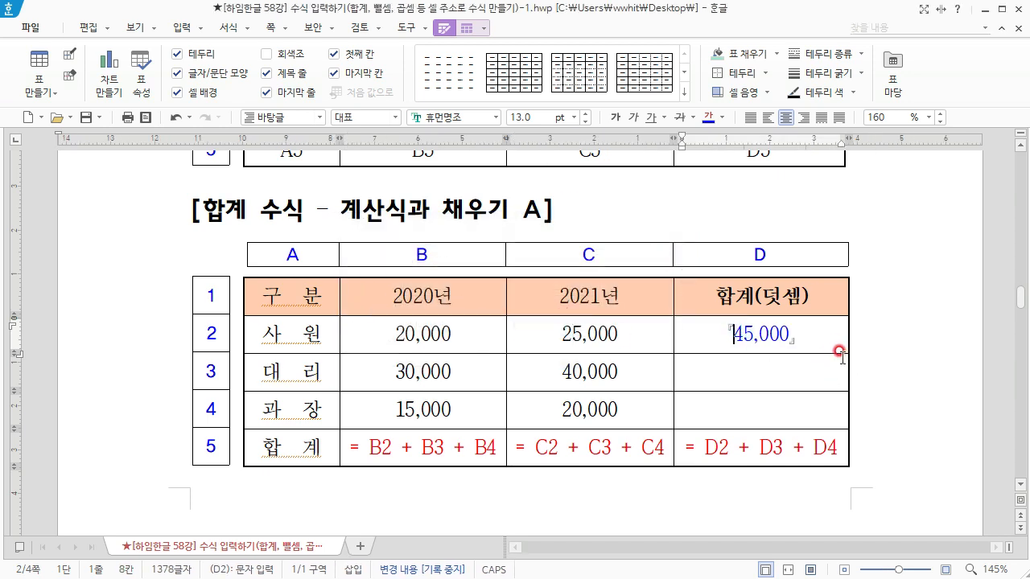
{"action": "left_click", "coordinate": [793, 338]}
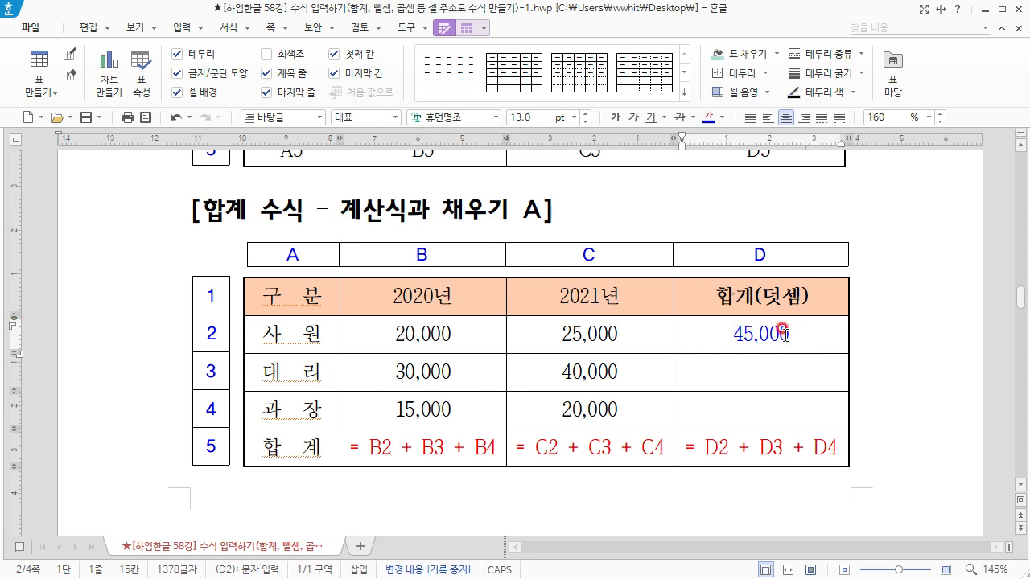
{"action": "left_click_drag", "start_coordinate": [782, 334], "coordinate": [777, 412]}
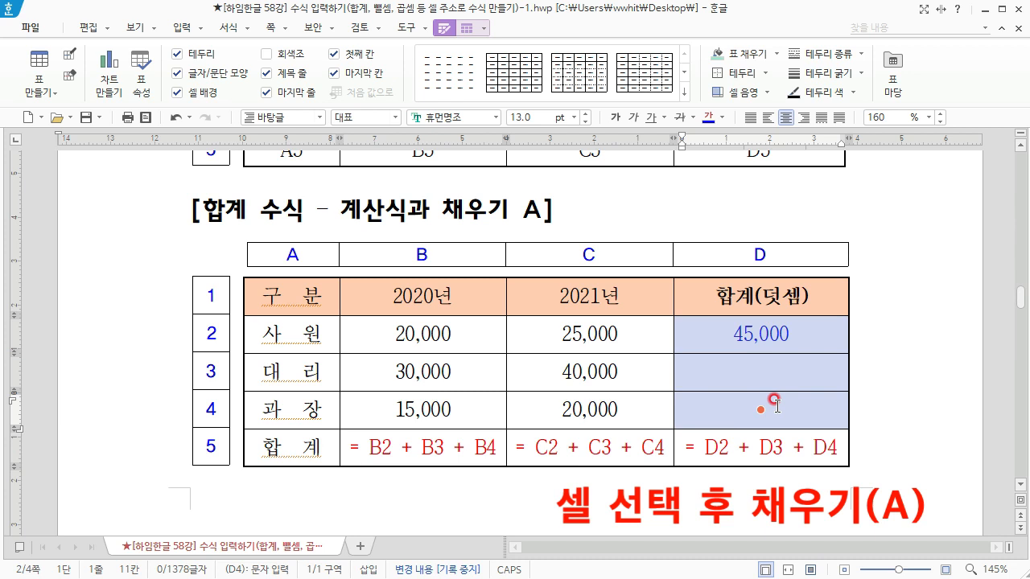
{"action": "key", "text": "a"}
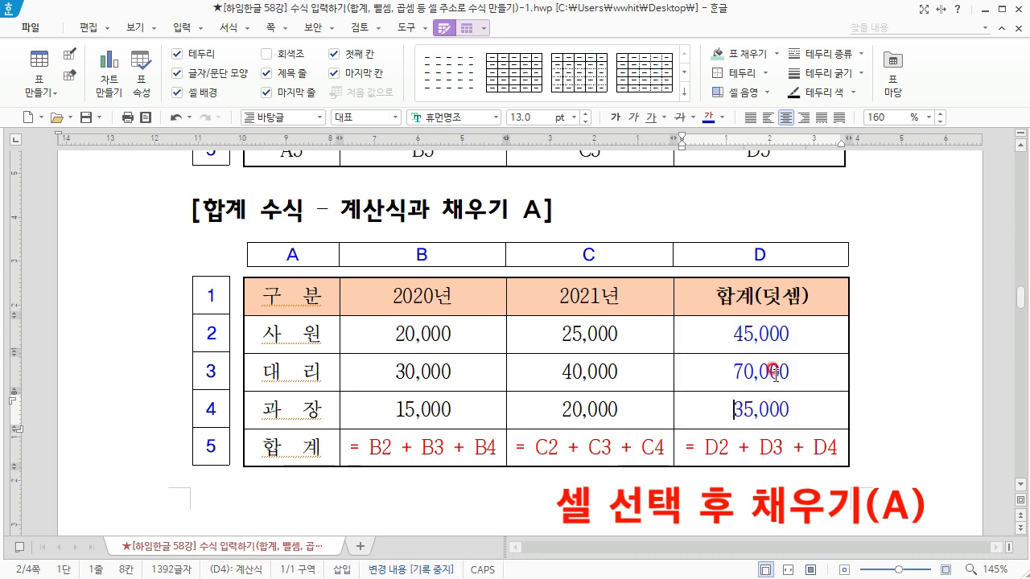
{"action": "left_click", "coordinate": [774, 371]}
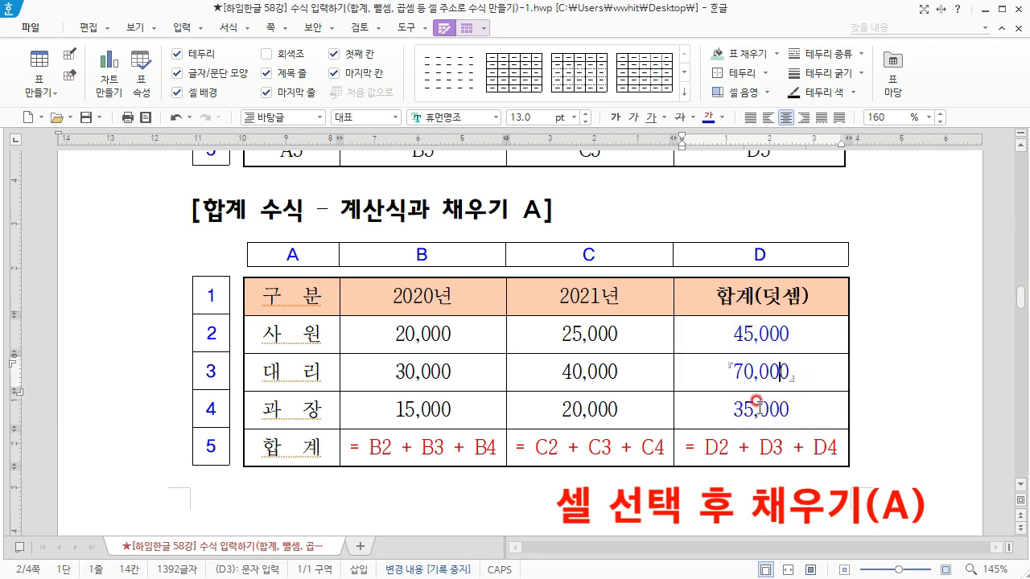
Step: Compare the column letters and row numbers in the 합계 row's formulas in cells B5, C5 and D5
{"action": "left_click", "coordinate": [443, 448]}
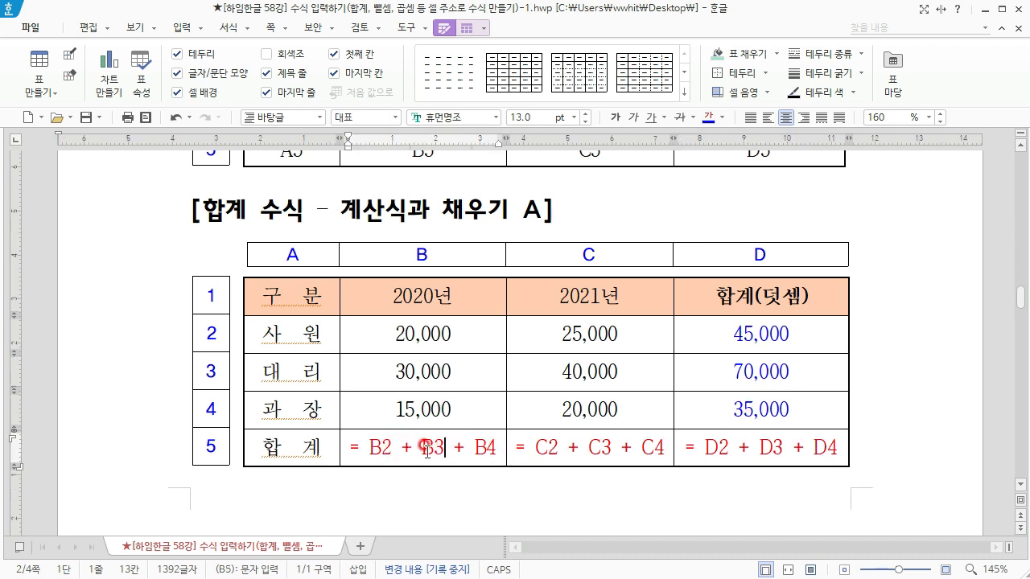
{"action": "left_click", "coordinate": [625, 451]}
{"action": "left_click", "coordinate": [731, 451]}
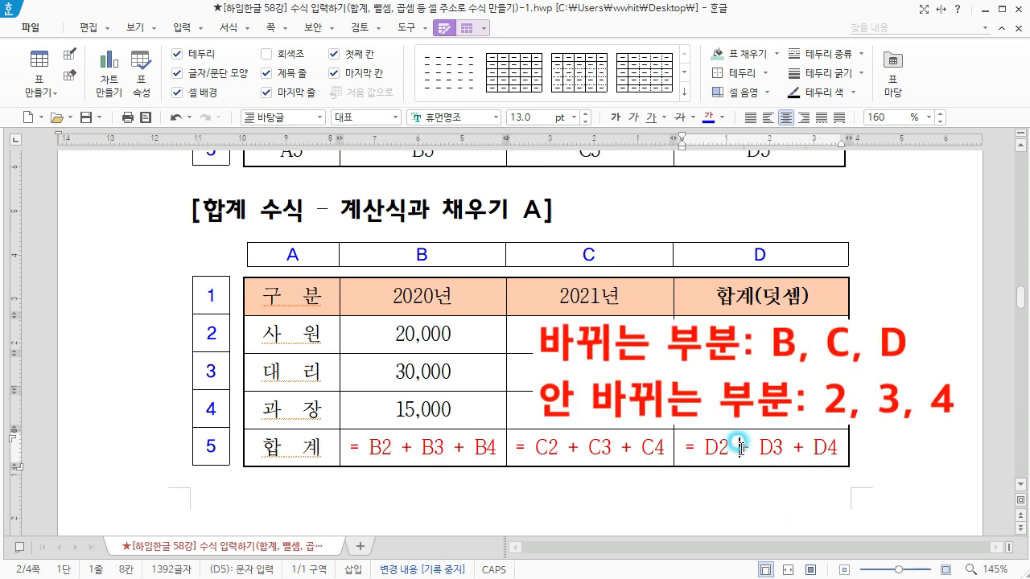
{"action": "left_click", "coordinate": [444, 449]}
{"action": "left_click", "coordinate": [580, 451]}
{"action": "left_click", "coordinate": [775, 452]}
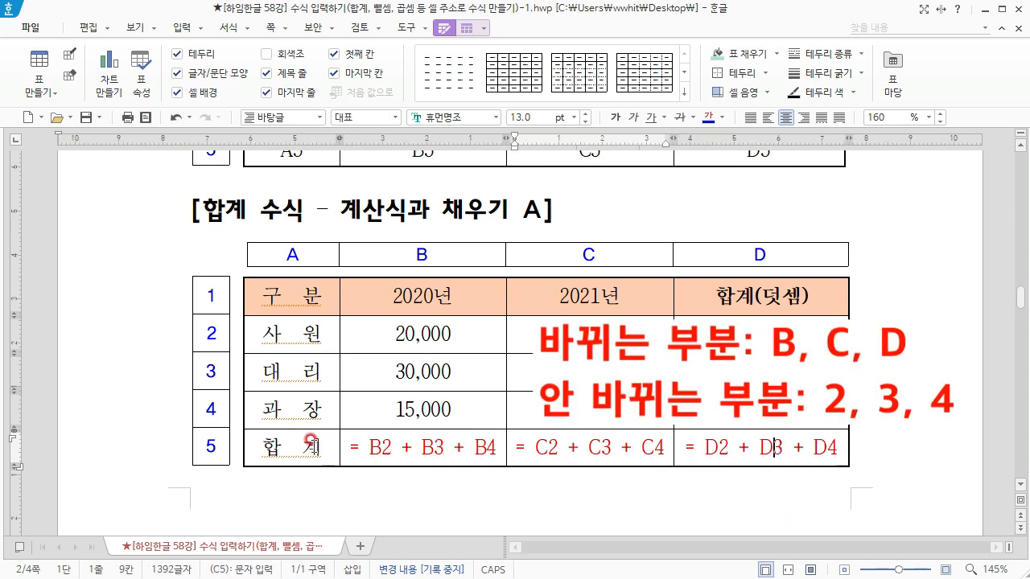
{"action": "left_click", "coordinate": [374, 441]}
{"action": "left_click", "coordinate": [577, 448]}
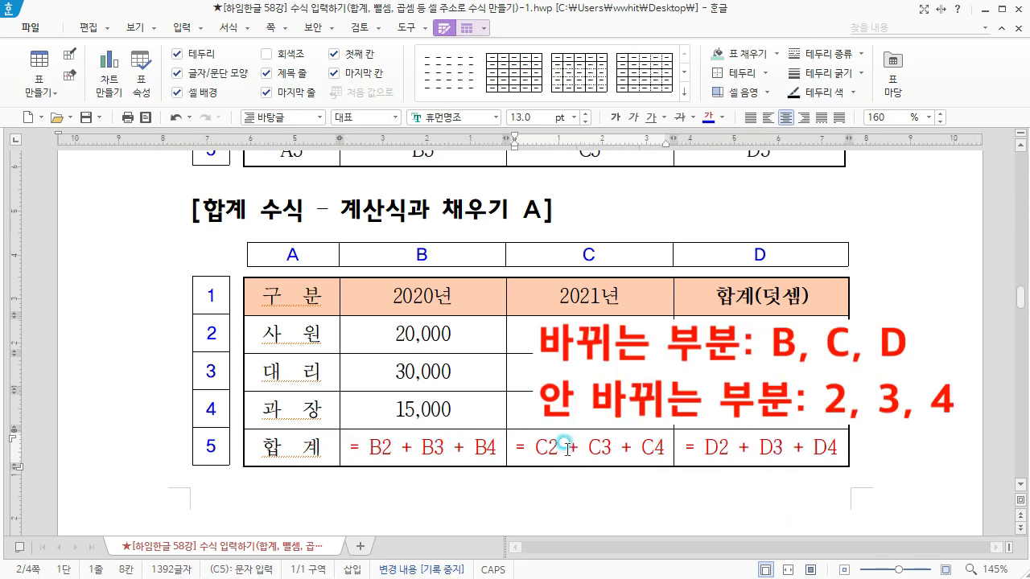
{"action": "left_click", "coordinate": [699, 444]}
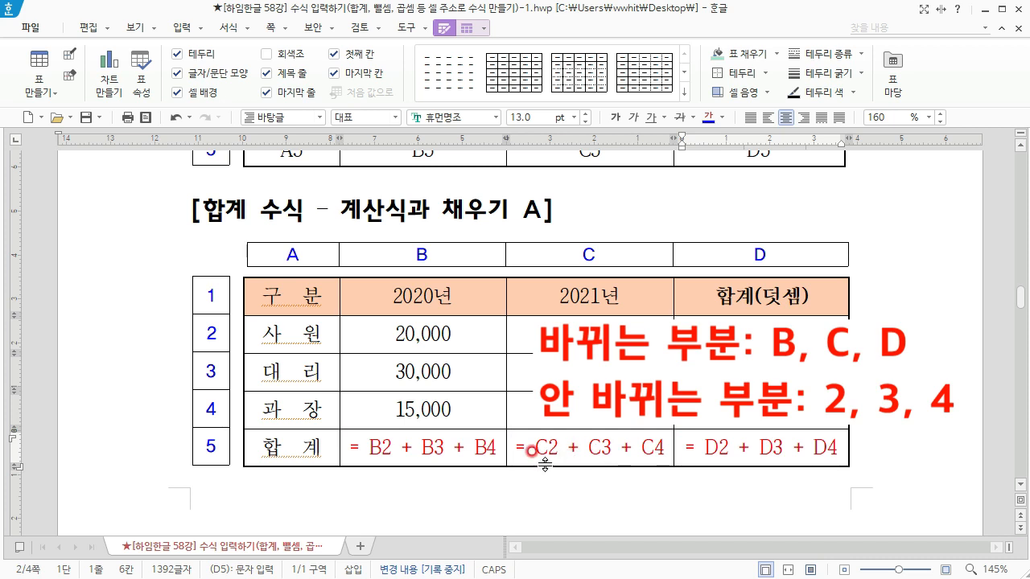
Step: Replace the column letters in B5's sample formula with question marks so it reads = ?2 + ?3 + ?4
{"action": "left_click", "coordinate": [409, 450]}
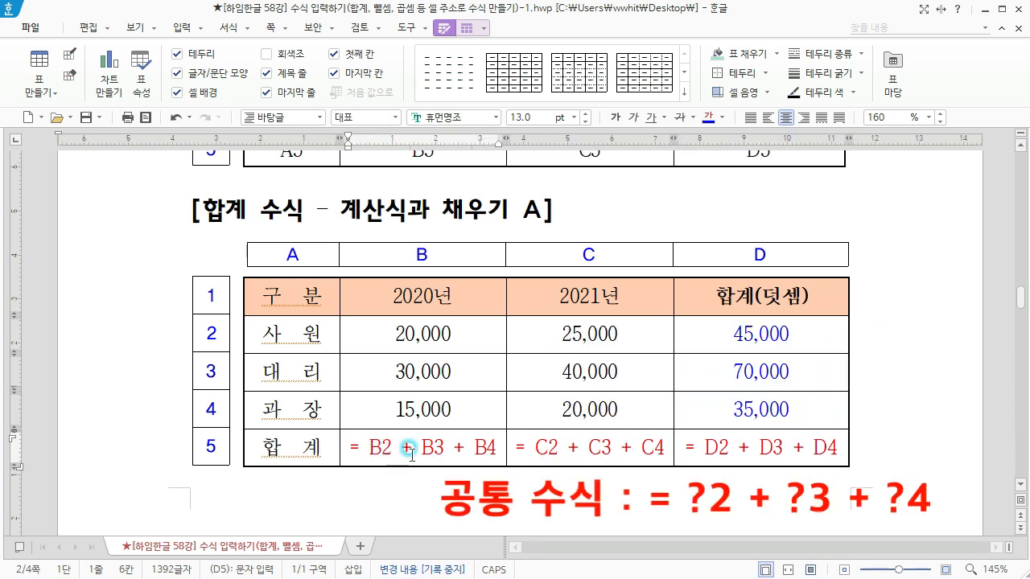
{"action": "key", "text": "BackSpace"}
{"action": "type", "text": "?"}
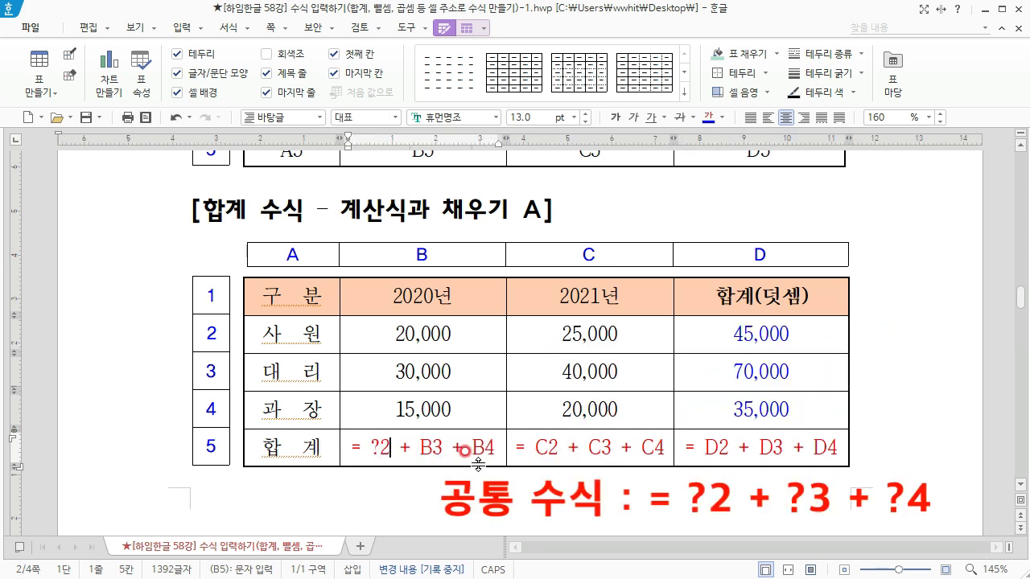
{"action": "key", "text": "Delete"}
{"action": "type", "text": "?"}
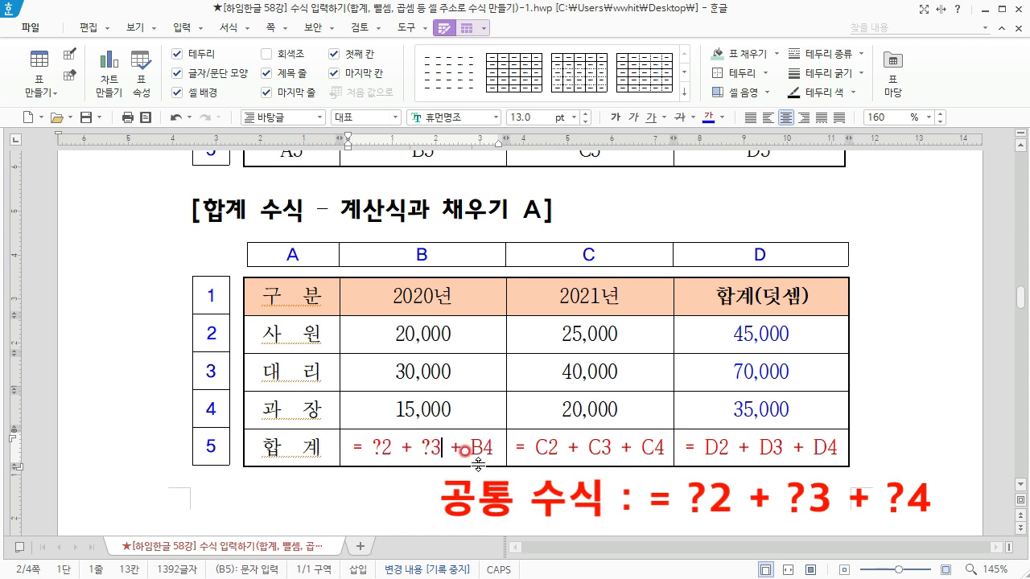
{"action": "key", "text": "Delete"}
{"action": "type", "text": "?"}
{"action": "key", "text": "Right"}
{"action": "key", "text": "Right"}
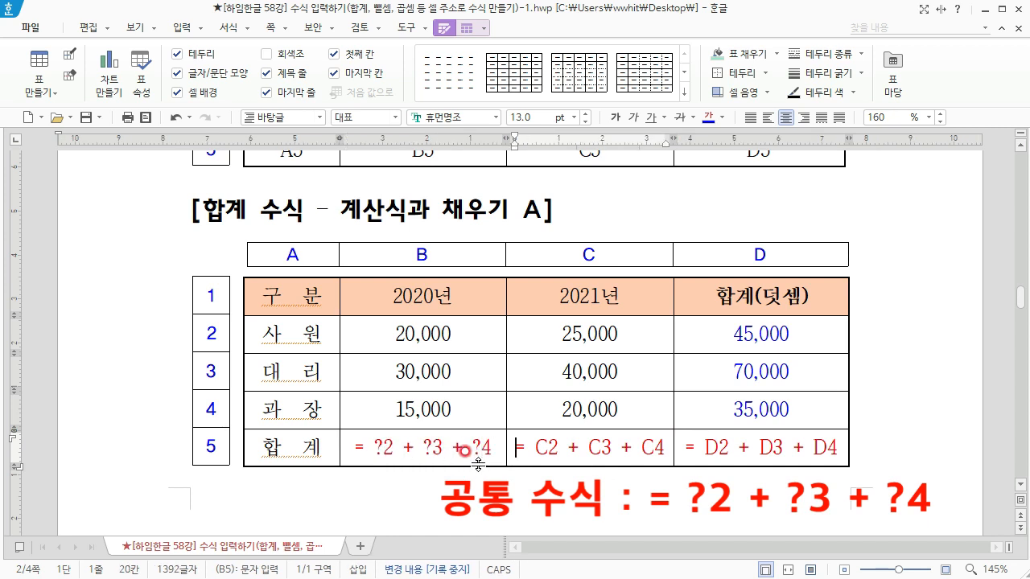
Step: Change the sample formula in C5 to = ?2 + ?3 + ?4
{"action": "key", "text": "Delete"}
{"action": "type", "text": "?"}
{"action": "key", "text": "Right"}
{"action": "key", "text": "Right"}
{"action": "key", "text": "Right"}
{"action": "key", "text": "Right"}
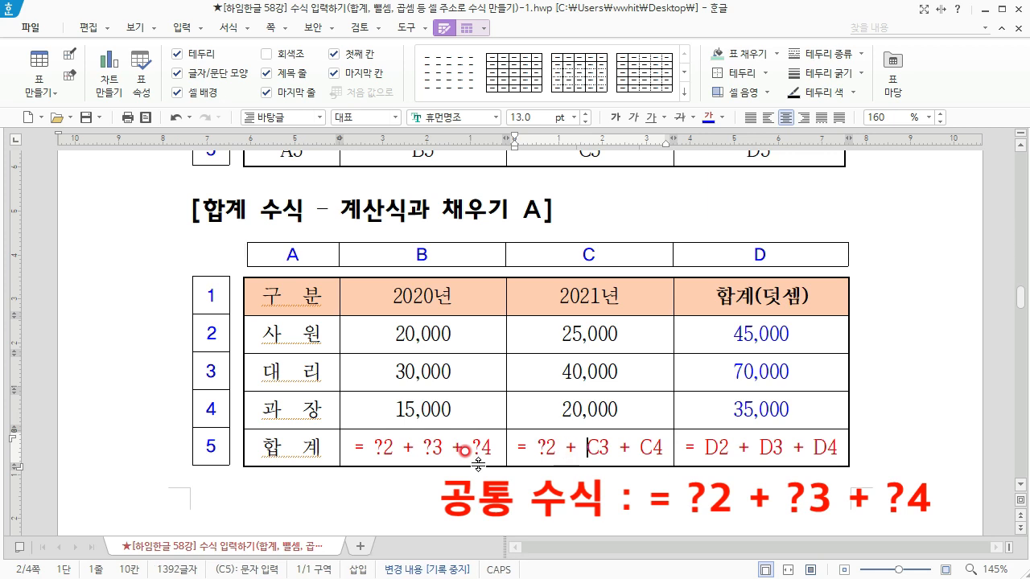
{"action": "key", "text": "Delete"}
{"action": "type", "text": "?"}
{"action": "key", "text": "Delete"}
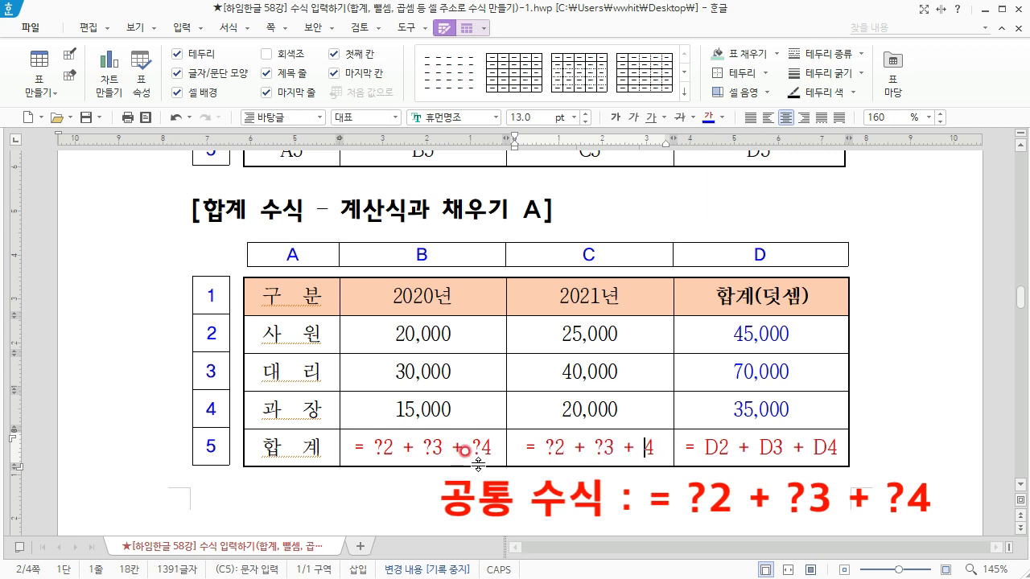
{"action": "type", "text": "?"}
Step: Clear the sample formulas from cells C5 and D5 in the 합계 row, leaving only the one in B5
{"action": "left_click", "coordinate": [729, 434]}
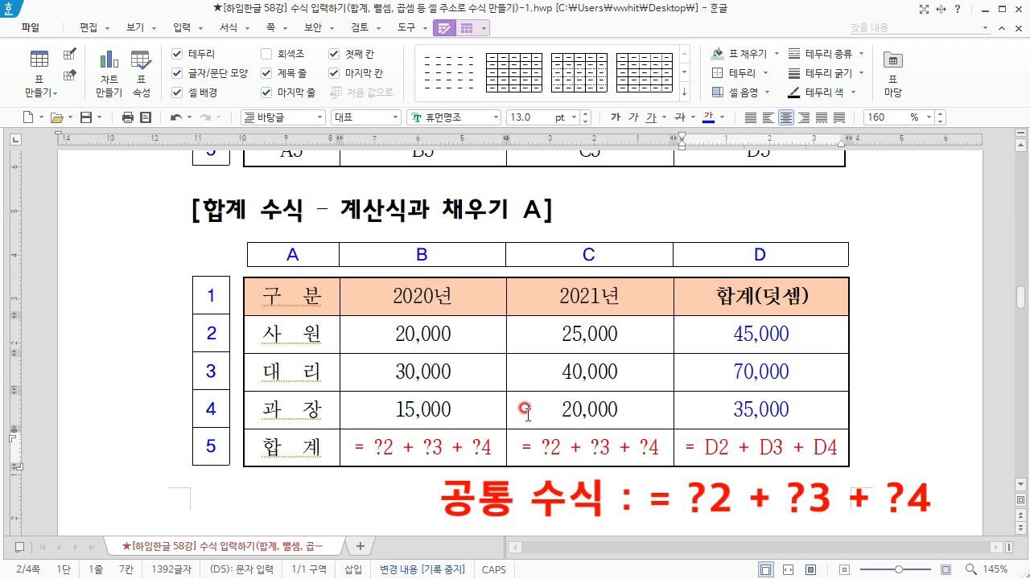
{"action": "left_click_drag", "start_coordinate": [443, 441], "coordinate": [699, 445]}
{"action": "left_click", "coordinate": [640, 443]}
{"action": "left_click", "coordinate": [593, 449]}
{"action": "left_click_drag", "start_coordinate": [593, 448], "coordinate": [719, 437]}
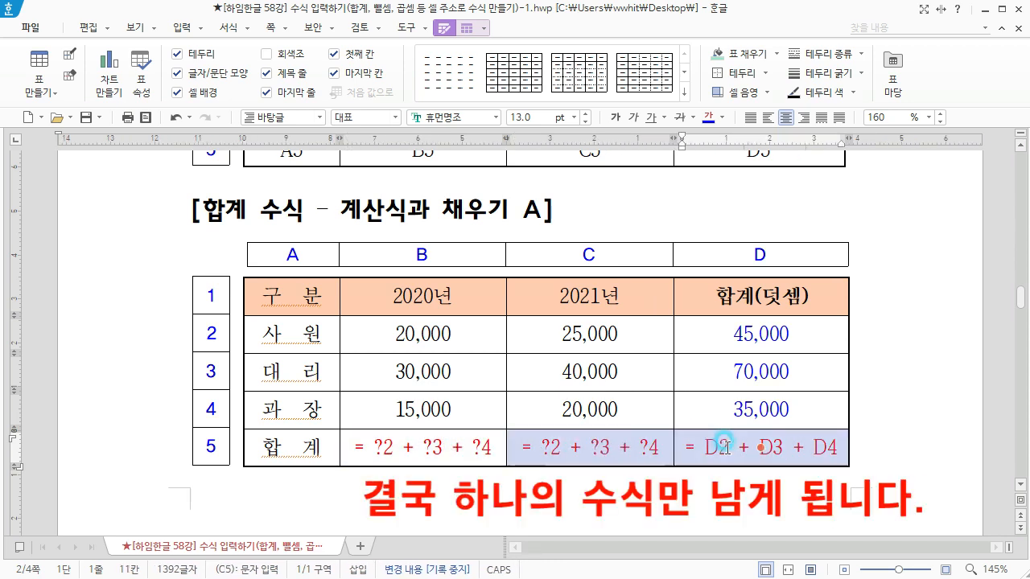
{"action": "key", "text": "Delete"}
Step: Replace the sample text in B5 with the calculation formula =?2+?3+?4, keeping the default format and thousands separators
{"action": "left_click", "coordinate": [488, 444]}
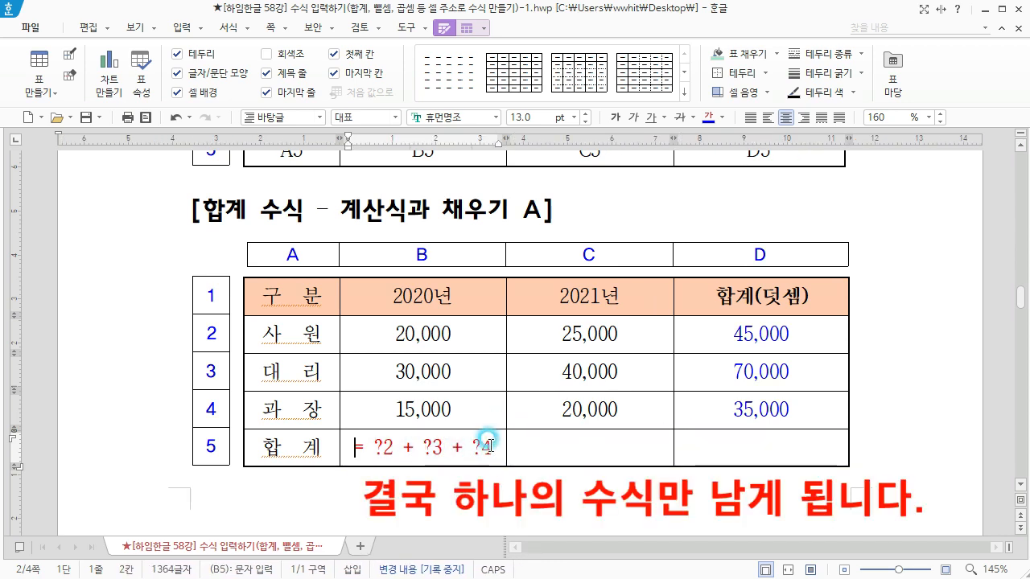
{"action": "left_click_drag", "start_coordinate": [487, 445], "coordinate": [348, 448]}
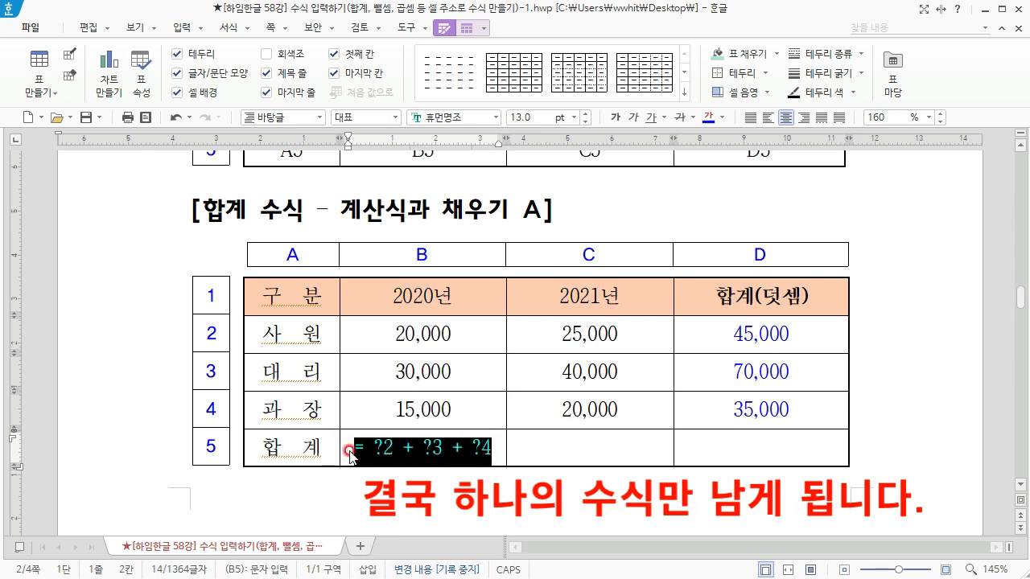
{"action": "key", "text": "Delete"}
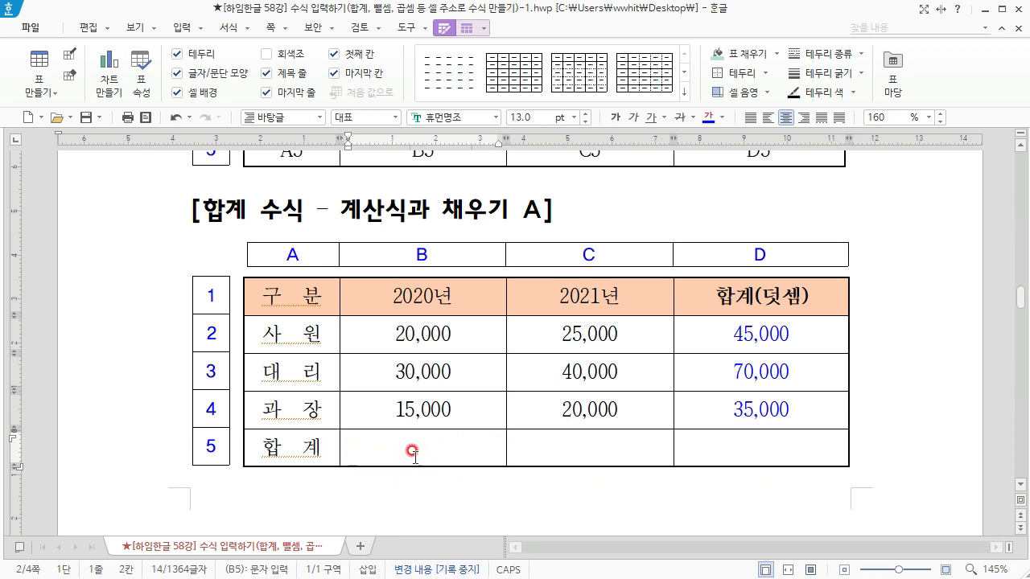
{"action": "right_click", "coordinate": [417, 451]}
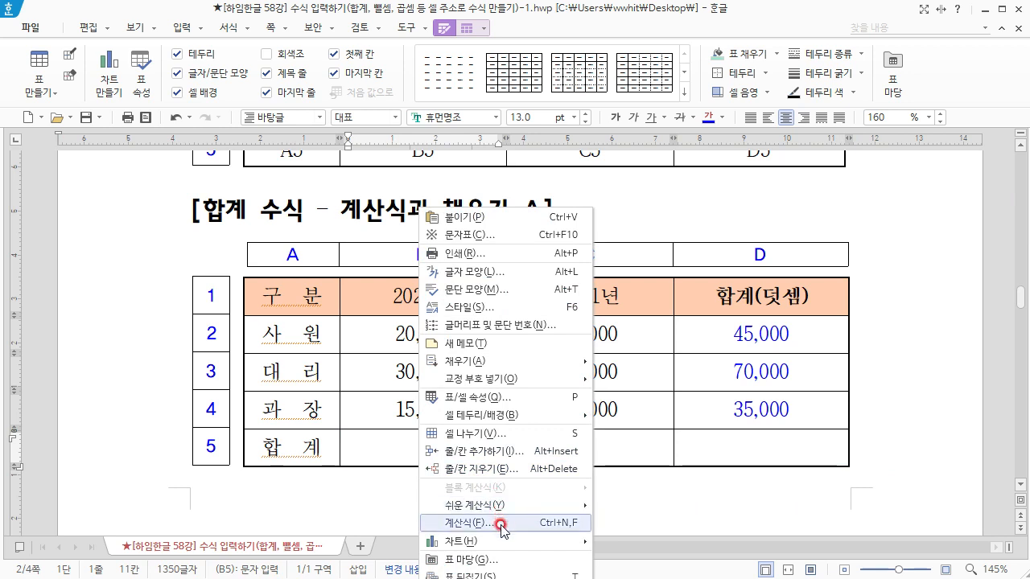
{"action": "left_click", "coordinate": [473, 523]}
{"action": "type", "text": "?2+?3+?4"}
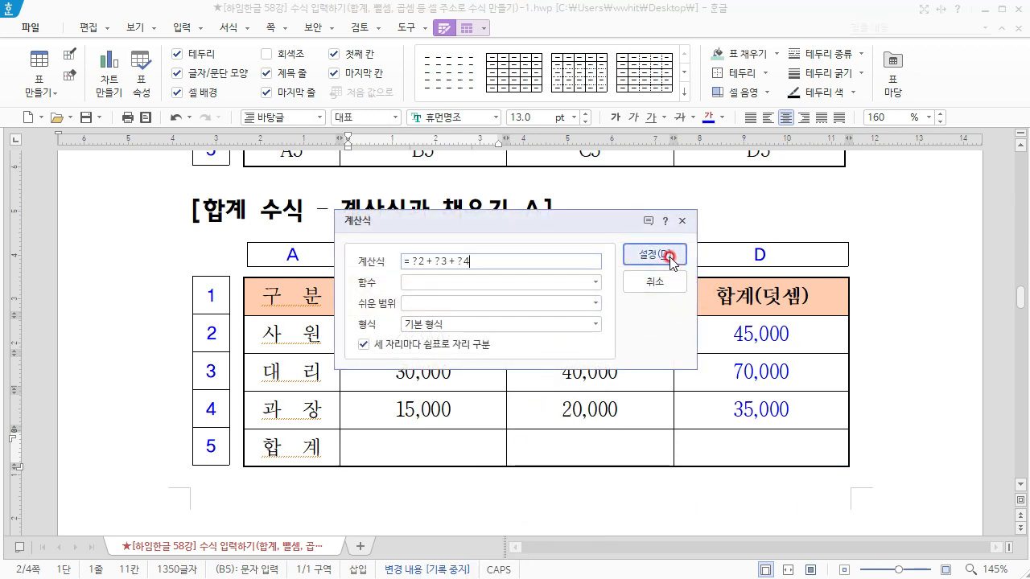
{"action": "left_click", "coordinate": [663, 255]}
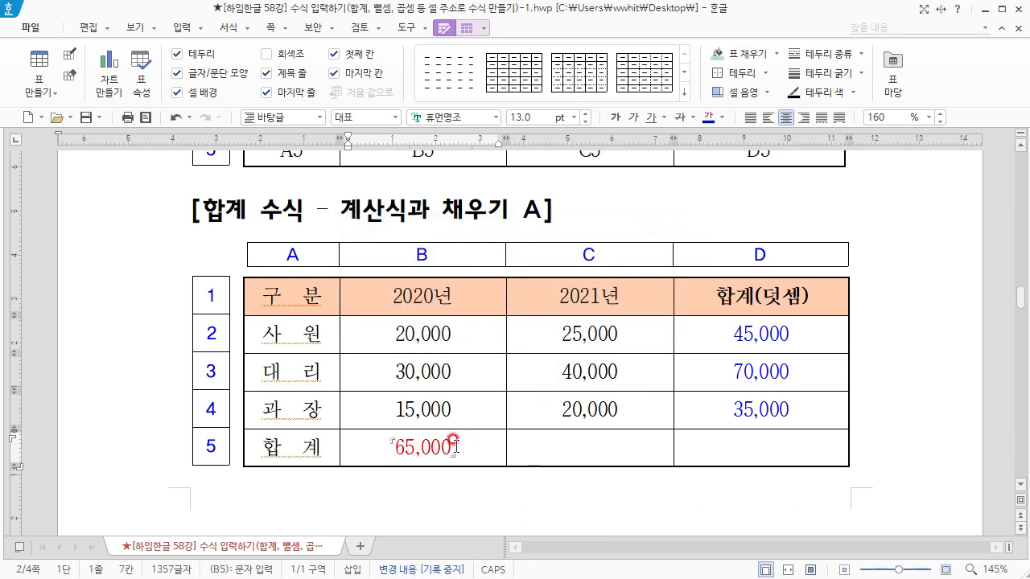
Step: Auto-fill the formula in B5 across the 합계 row through D5
{"action": "left_click_drag", "start_coordinate": [410, 448], "coordinate": [681, 442]}
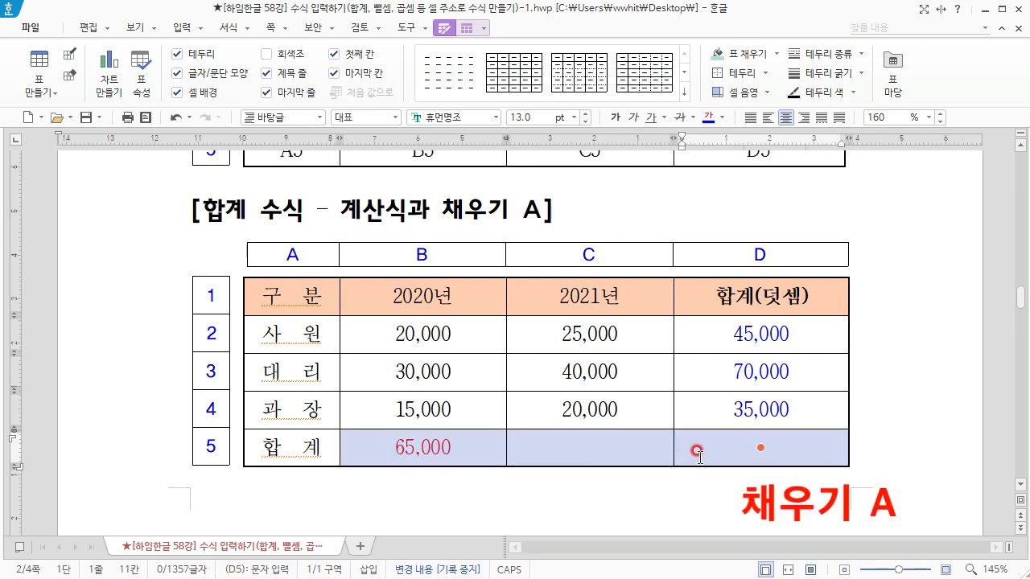
{"action": "key", "text": "a"}
{"action": "left_click", "coordinate": [596, 453]}
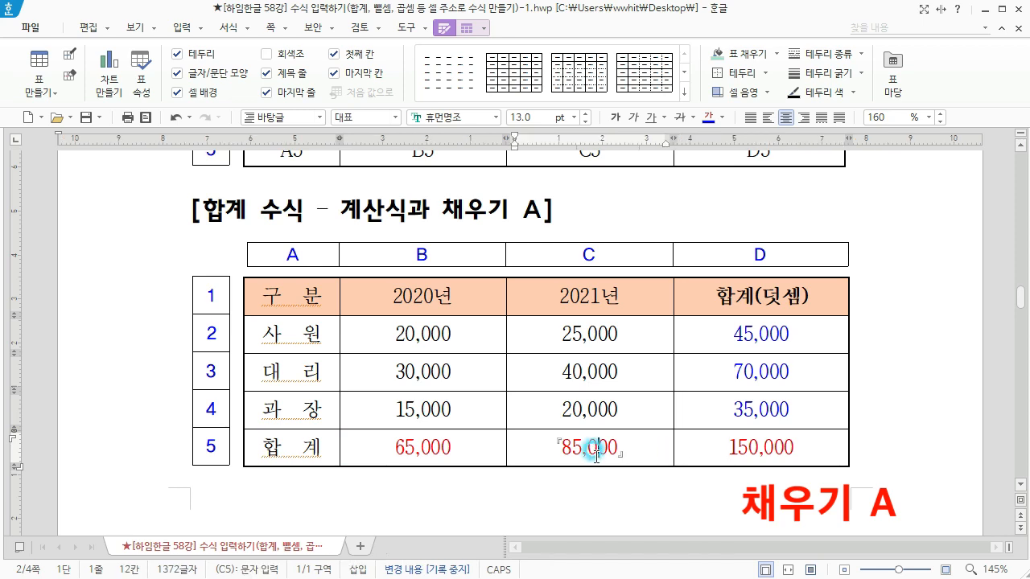
Step: In the [합계 수식 응용] table, examine how the 목표 and 실적 columns of 2020년 and 2021년 correspond to the 합계 columns
{"action": "scroll", "coordinate": [597, 452], "scroll_direction": "down", "scroll_amount": 10}
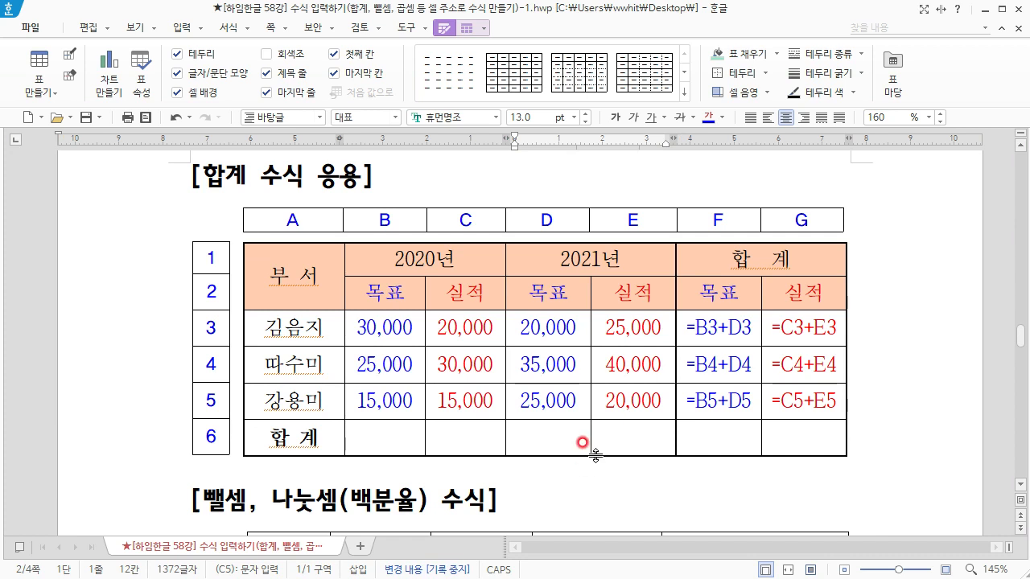
{"action": "left_click", "coordinate": [716, 326]}
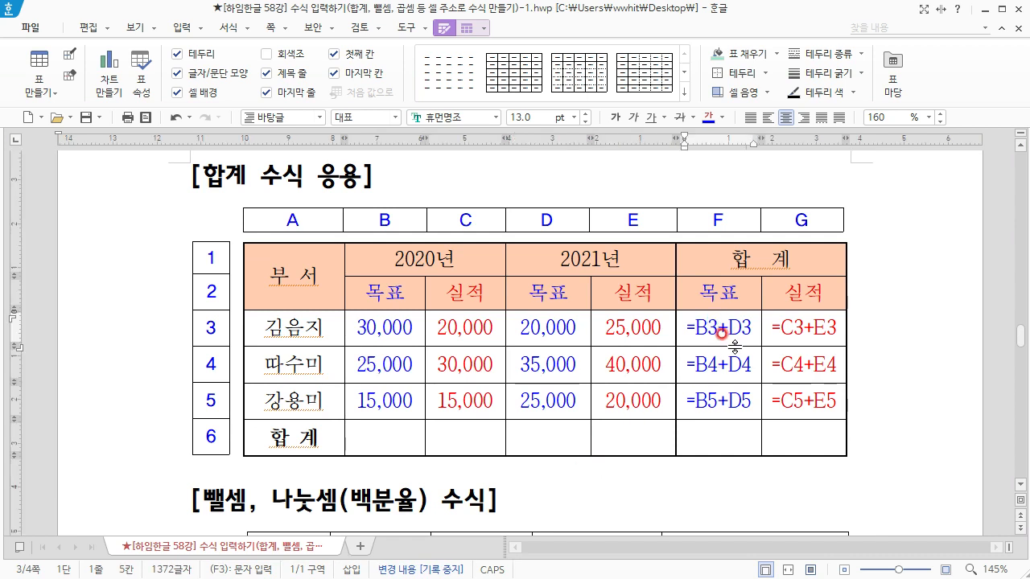
{"action": "left_click", "coordinate": [390, 289]}
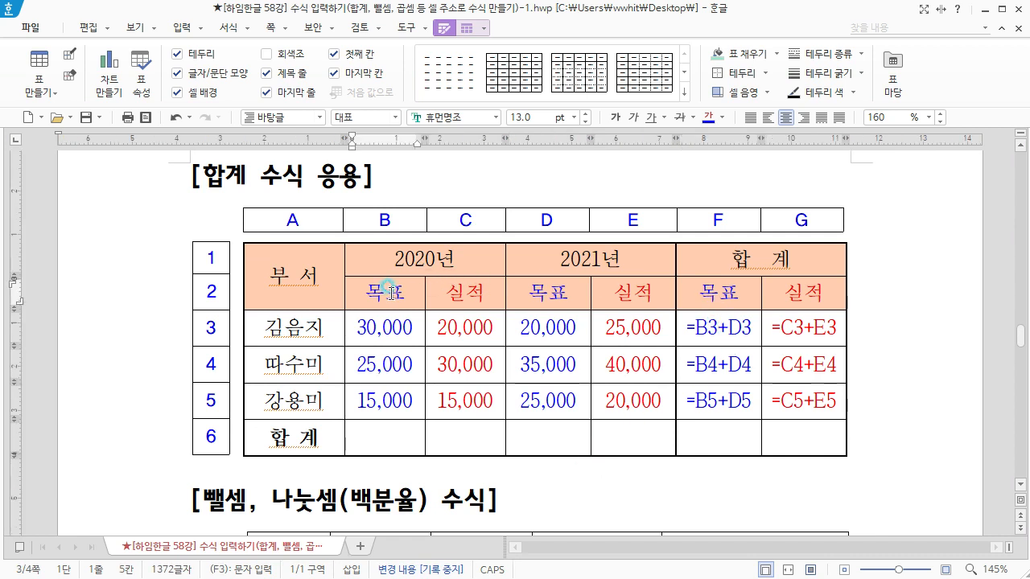
{"action": "left_click", "coordinate": [534, 299]}
{"action": "left_click", "coordinate": [724, 292]}
{"action": "left_click", "coordinate": [469, 286]}
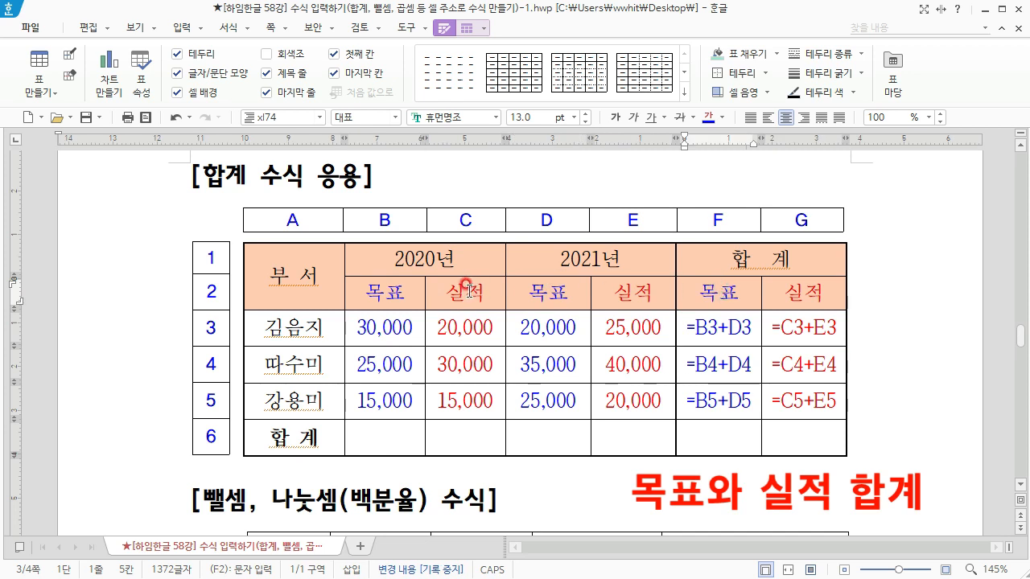
{"action": "left_click", "coordinate": [620, 296]}
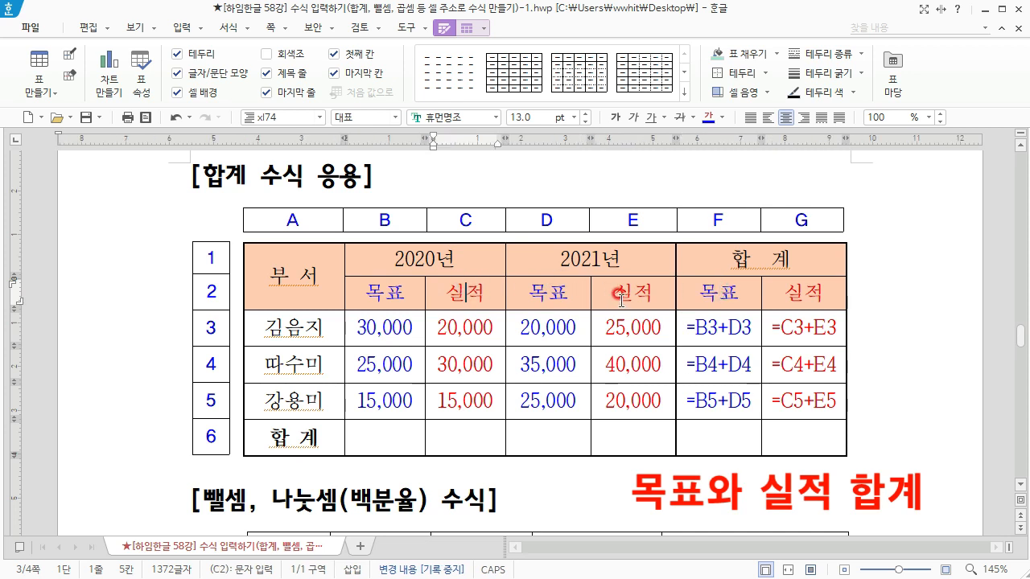
{"action": "left_click", "coordinate": [796, 294]}
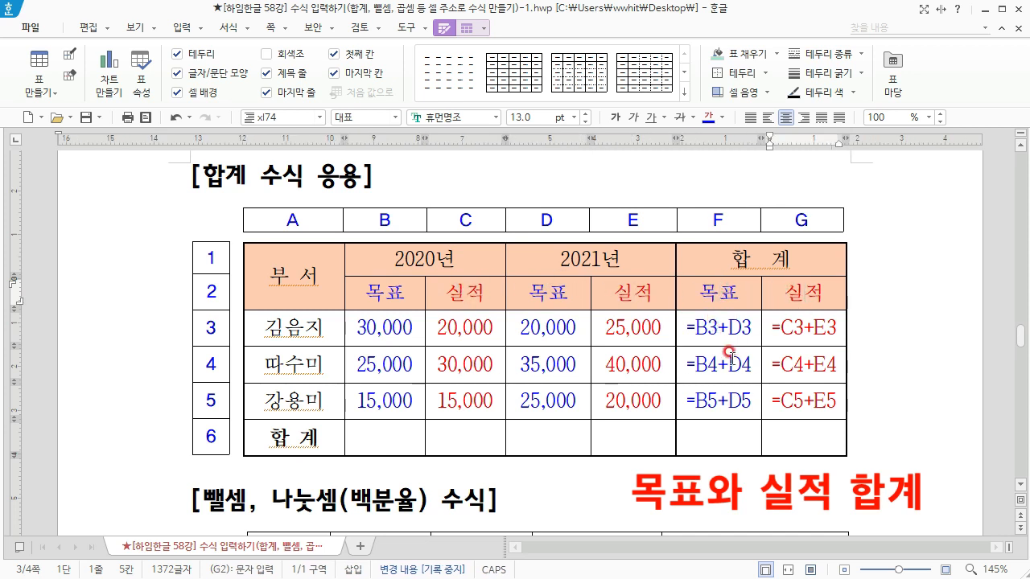
Step: Compare the 목표 total formulas in F3 to F5 with the column B and D cells they add
{"action": "left_click", "coordinate": [712, 330]}
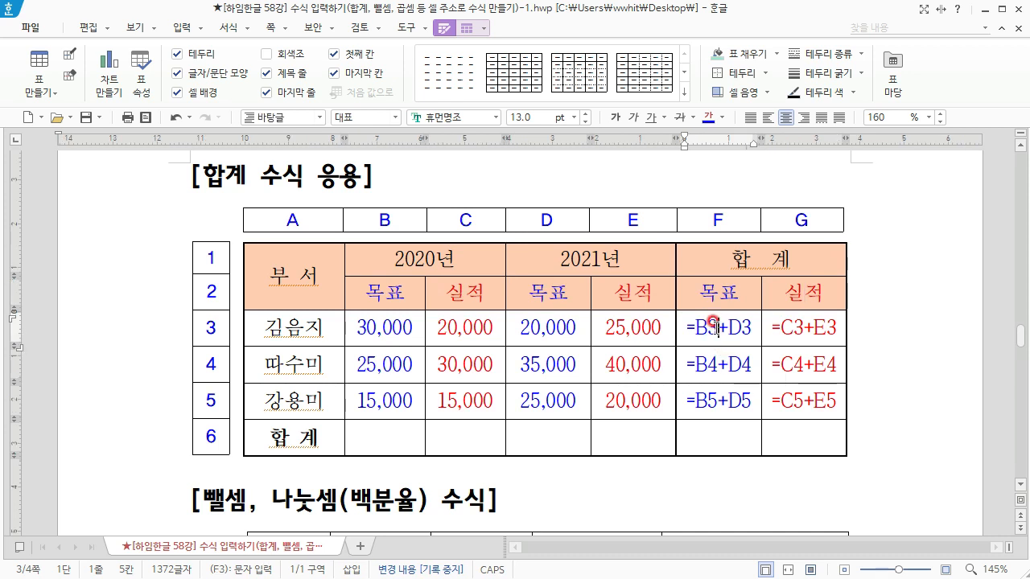
{"action": "left_click", "coordinate": [403, 325]}
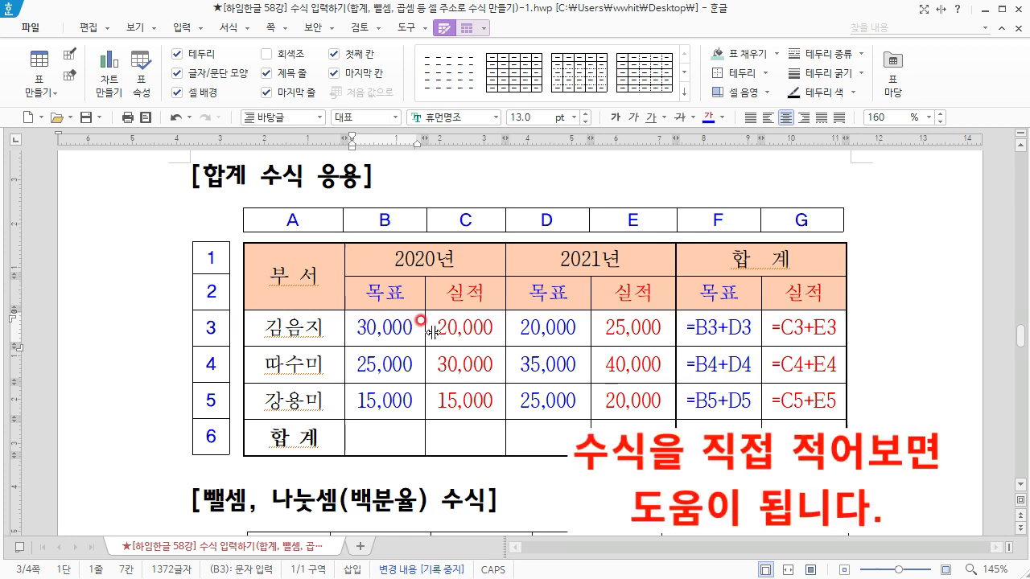
{"action": "left_click", "coordinate": [747, 325]}
{"action": "left_click", "coordinate": [730, 362]}
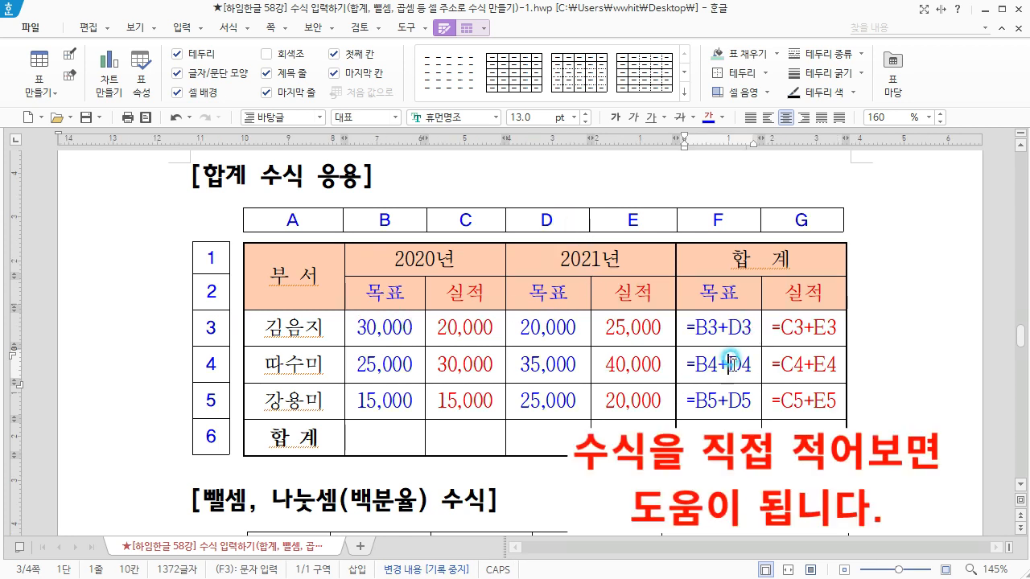
{"action": "left_click", "coordinate": [383, 364]}
{"action": "left_click", "coordinate": [552, 364]}
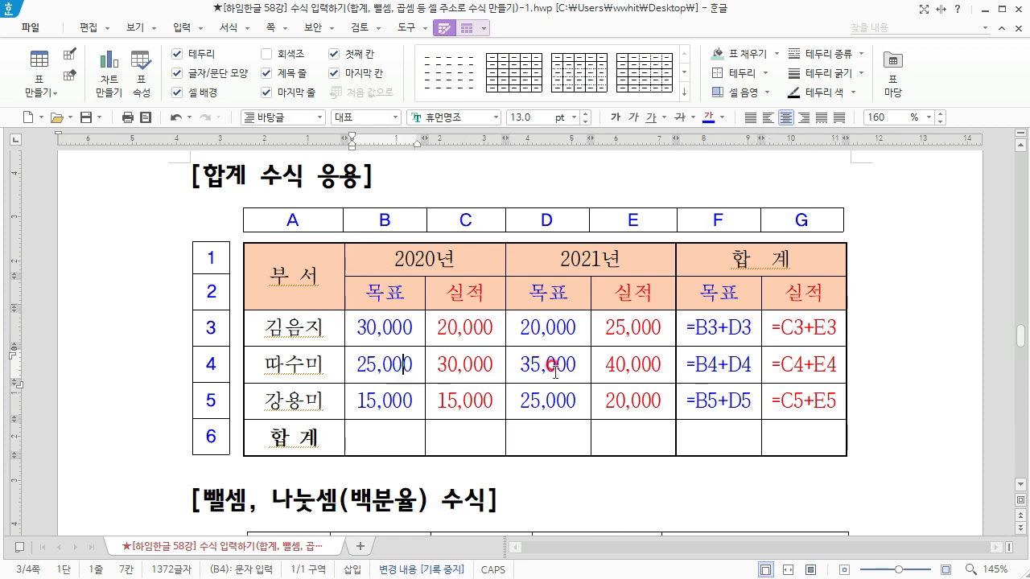
{"action": "left_click", "coordinate": [740, 362]}
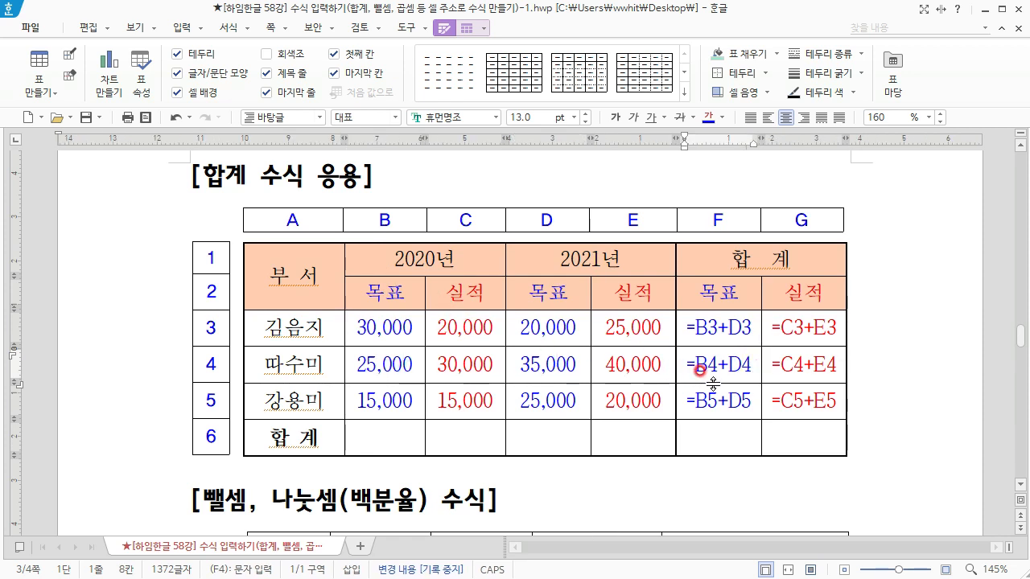
{"action": "left_click", "coordinate": [747, 406]}
{"action": "left_click", "coordinate": [753, 407]}
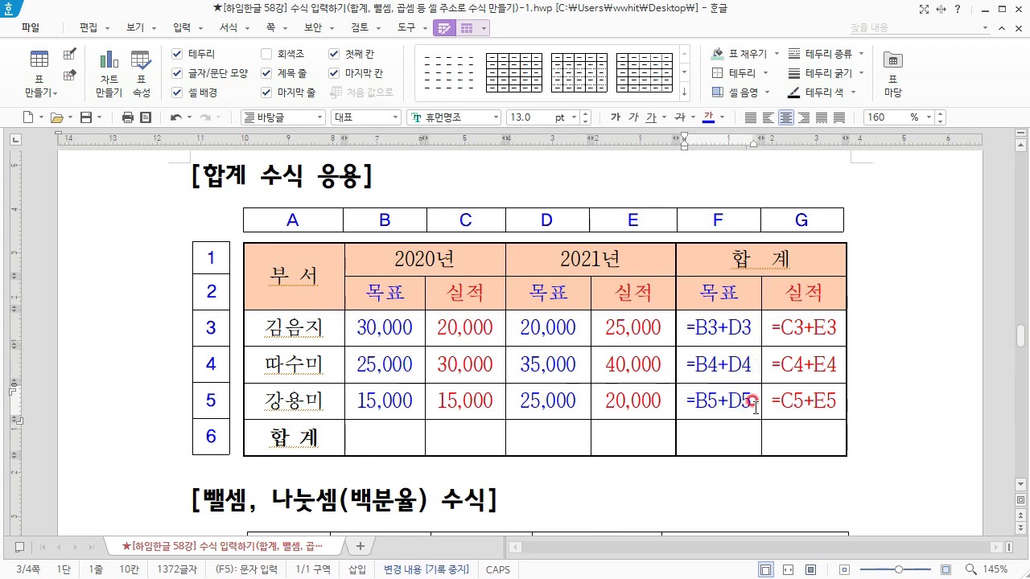
Step: Compare the 실적 total formulas in G3 to G5 with the column C and E cells they add
{"action": "left_click", "coordinate": [816, 336]}
{"action": "left_click", "coordinate": [473, 322]}
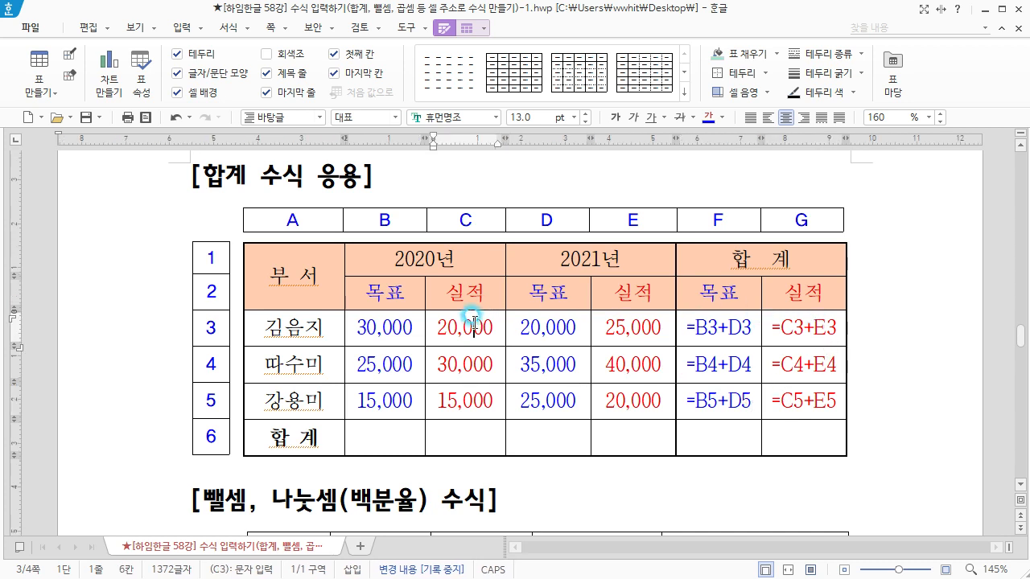
{"action": "left_click", "coordinate": [639, 325]}
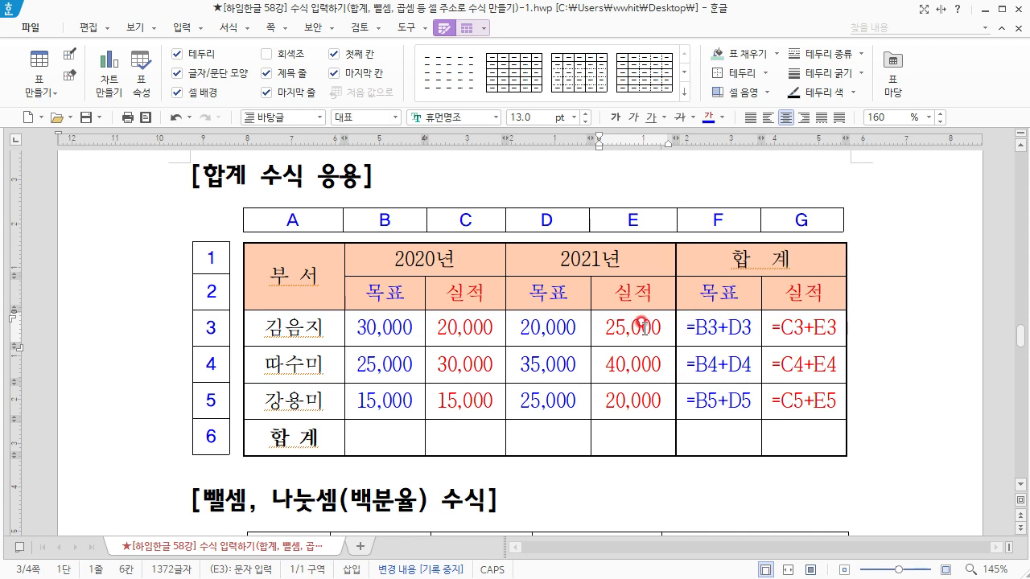
{"action": "left_click", "coordinate": [775, 349]}
{"action": "left_click", "coordinate": [836, 374]}
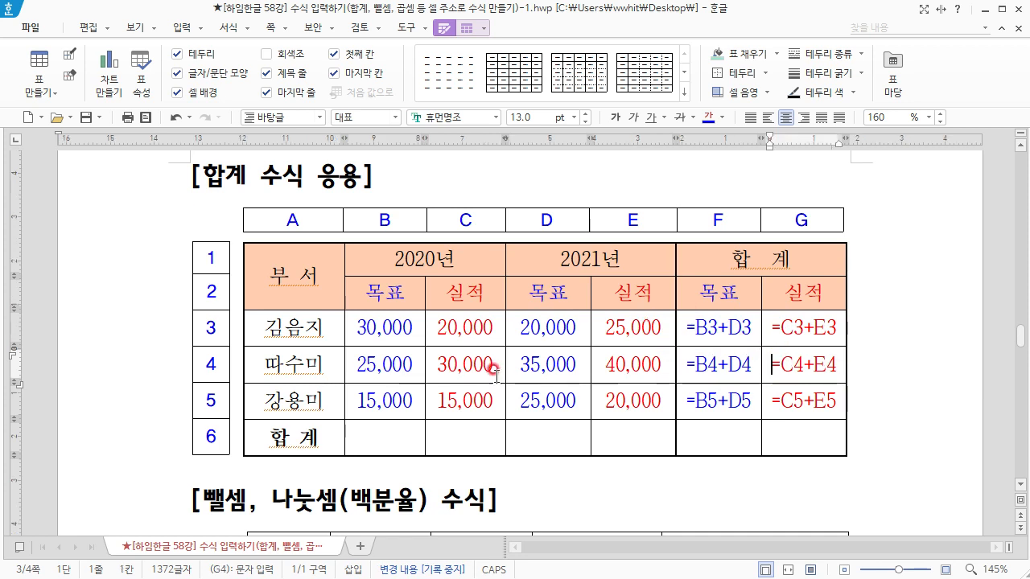
{"action": "left_click", "coordinate": [475, 364]}
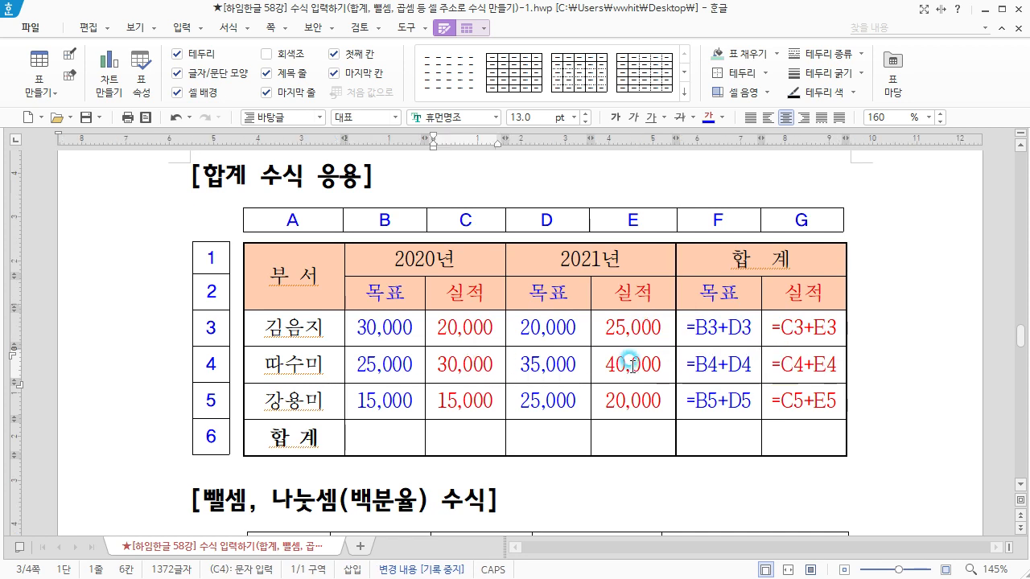
{"action": "left_click", "coordinate": [781, 363]}
{"action": "left_click_drag", "start_coordinate": [793, 325], "coordinate": [820, 399]}
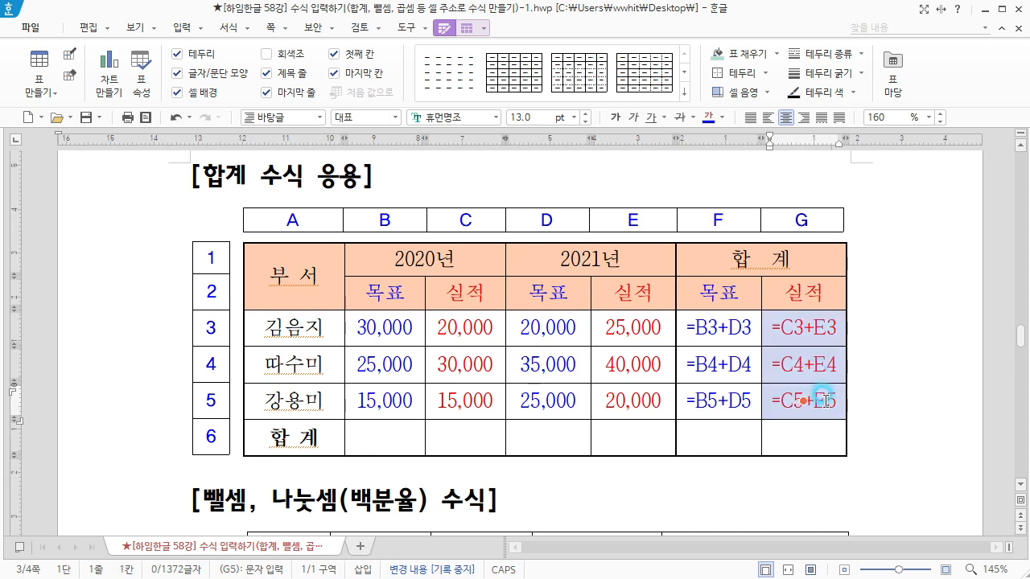
{"action": "left_click", "coordinate": [850, 404]}
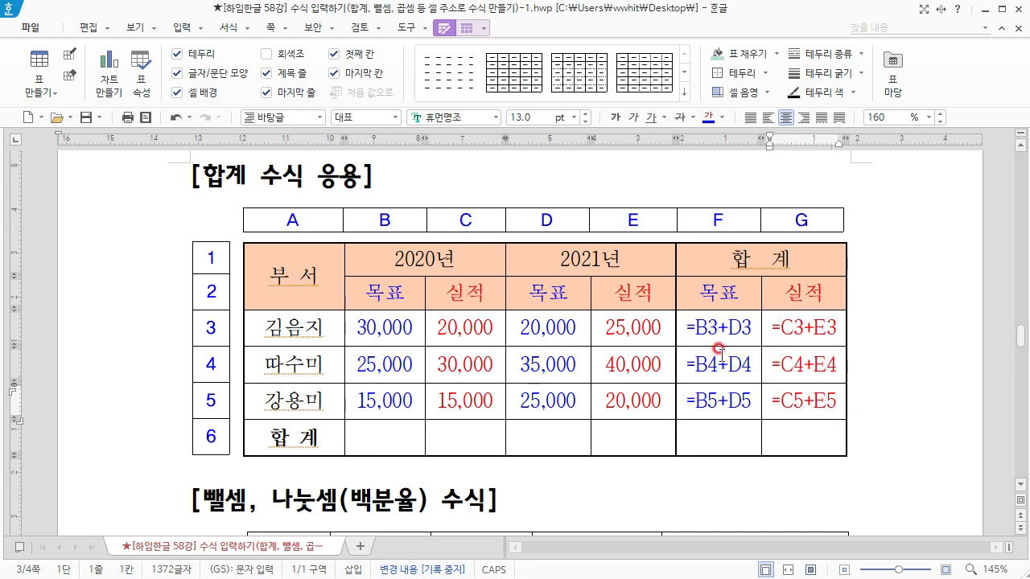
Step: Replace the row numbers in F3's sample formula with question marks so it reads =B?+D?
{"action": "left_click_drag", "start_coordinate": [711, 326], "coordinate": [707, 394]}
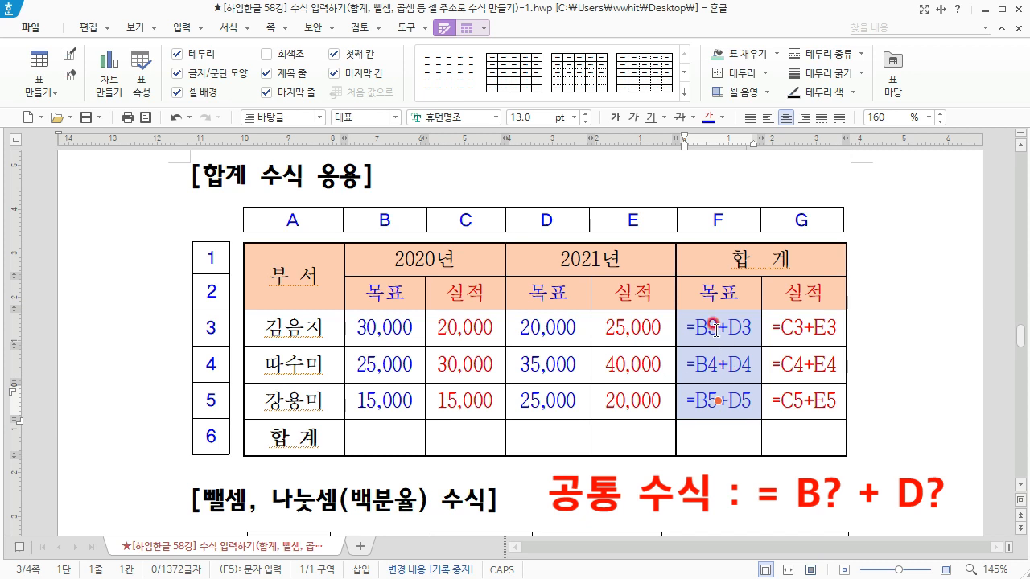
{"action": "left_click", "coordinate": [712, 326]}
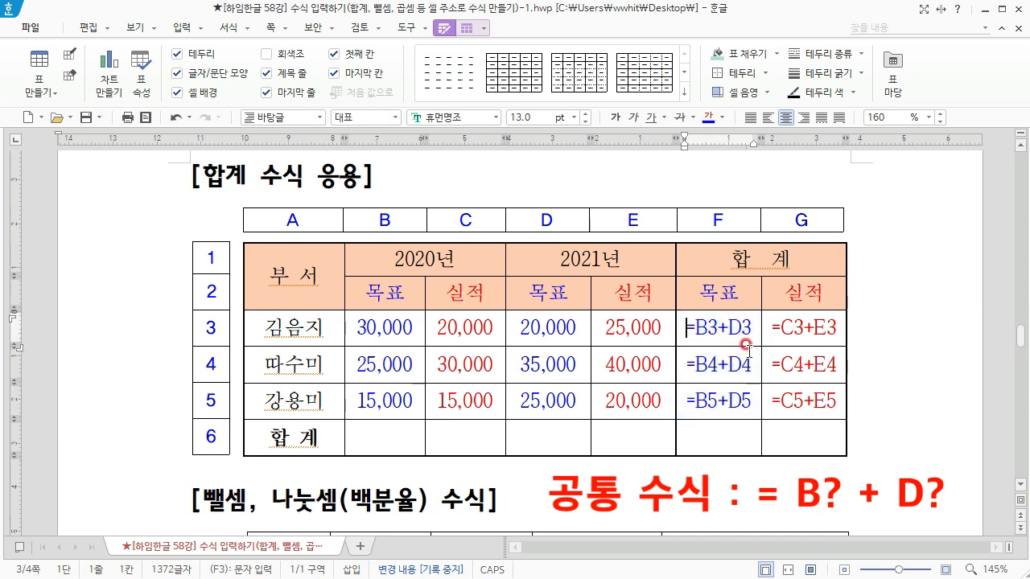
{"action": "key", "text": "Delete"}
{"action": "type", "text": "?"}
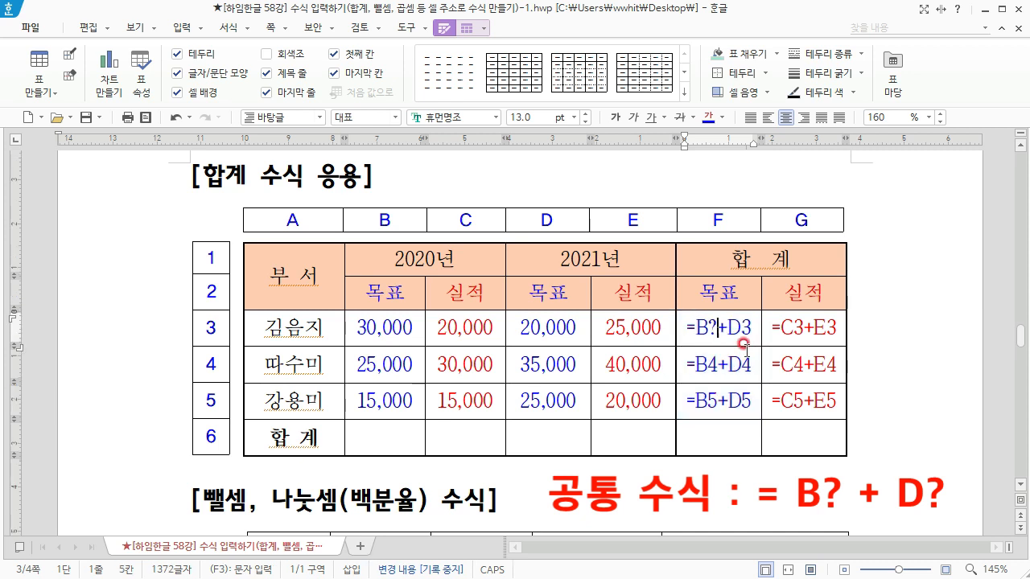
{"action": "key", "text": "BackSpace"}
{"action": "type", "text": "?"}
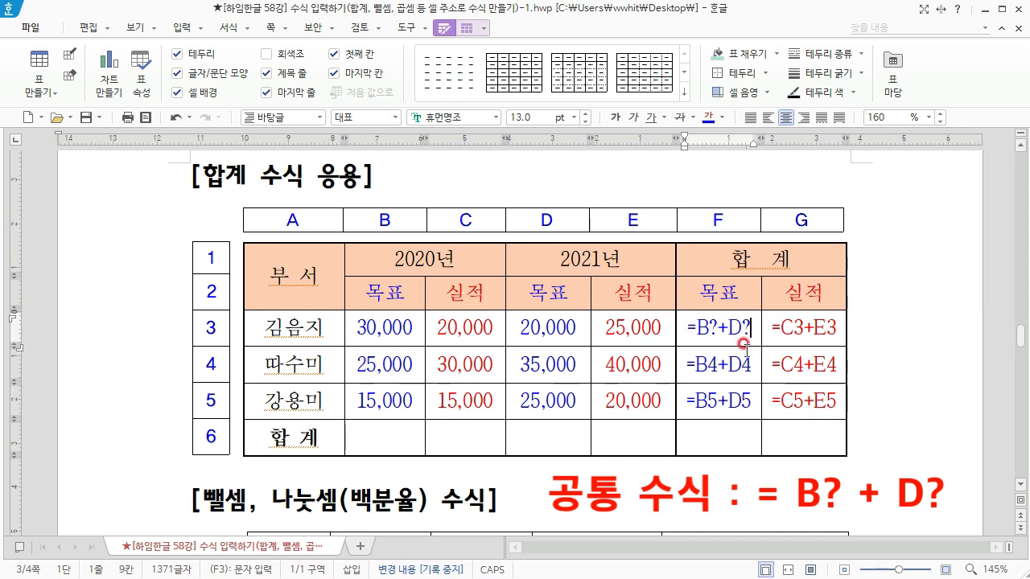
Step: Change the sample formula in F4 to =B?+D?
{"action": "left_click", "coordinate": [746, 349]}
{"action": "key", "text": "Delete"}
{"action": "type", "text": "?"}
{"action": "key", "text": "Right"}
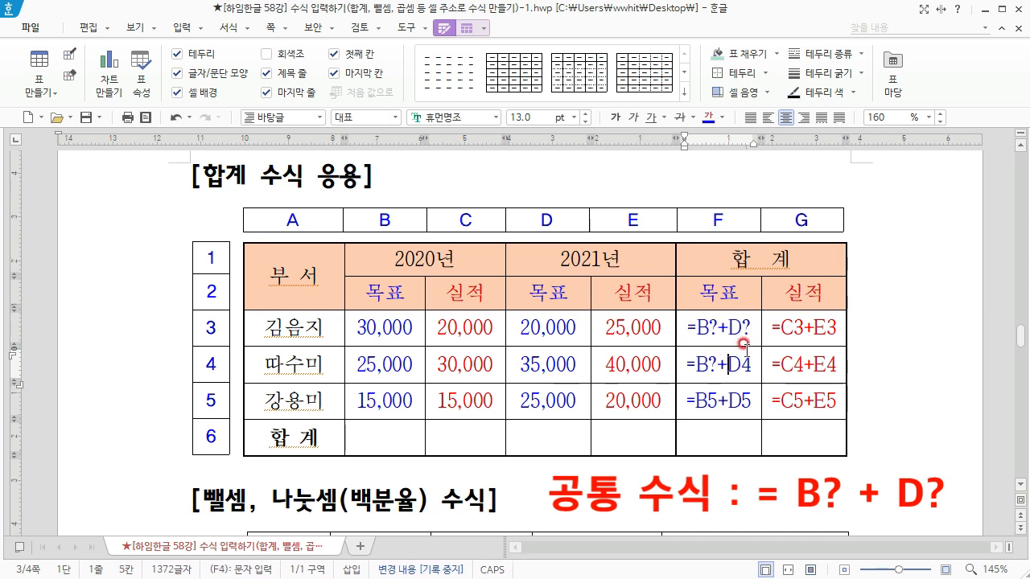
{"action": "key", "text": "Delete"}
{"action": "type", "text": "?"}
Step: Change the sample formula in F5 to =B?+D?
{"action": "left_click", "coordinate": [708, 399]}
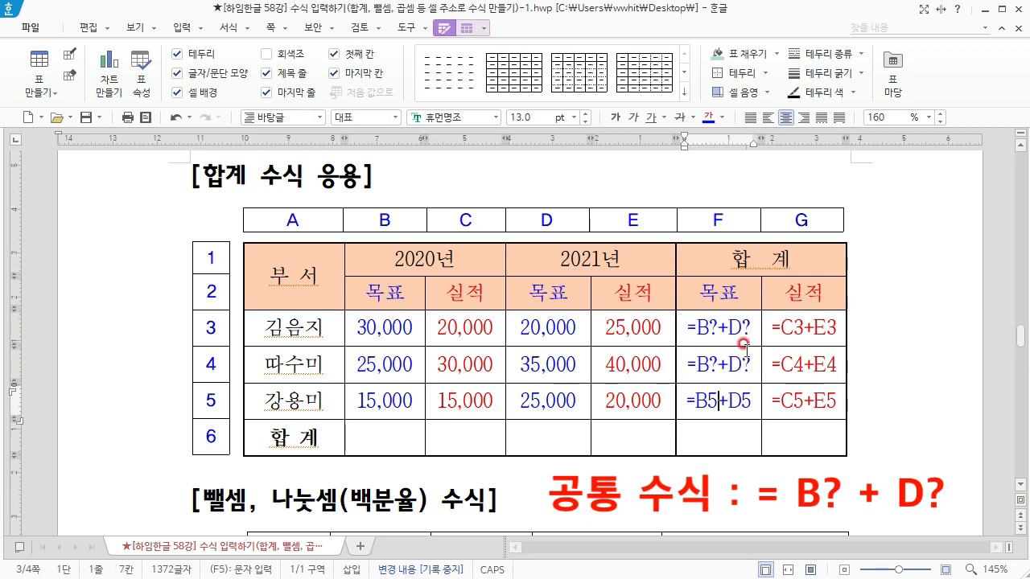
{"action": "key", "text": "Delete"}
{"action": "type", "text": "?"}
{"action": "key", "text": "Delete"}
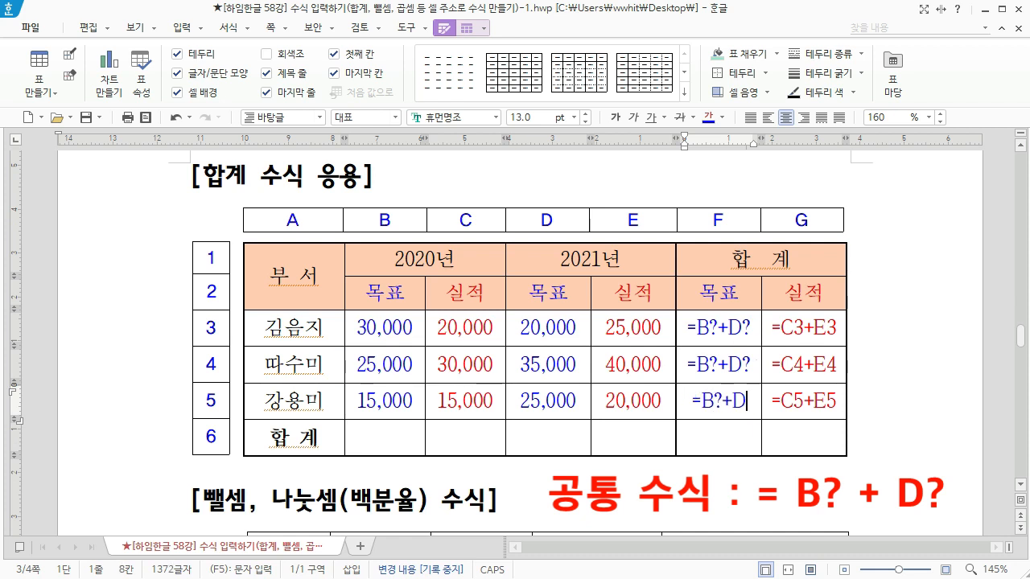
{"action": "type", "text": "?"}
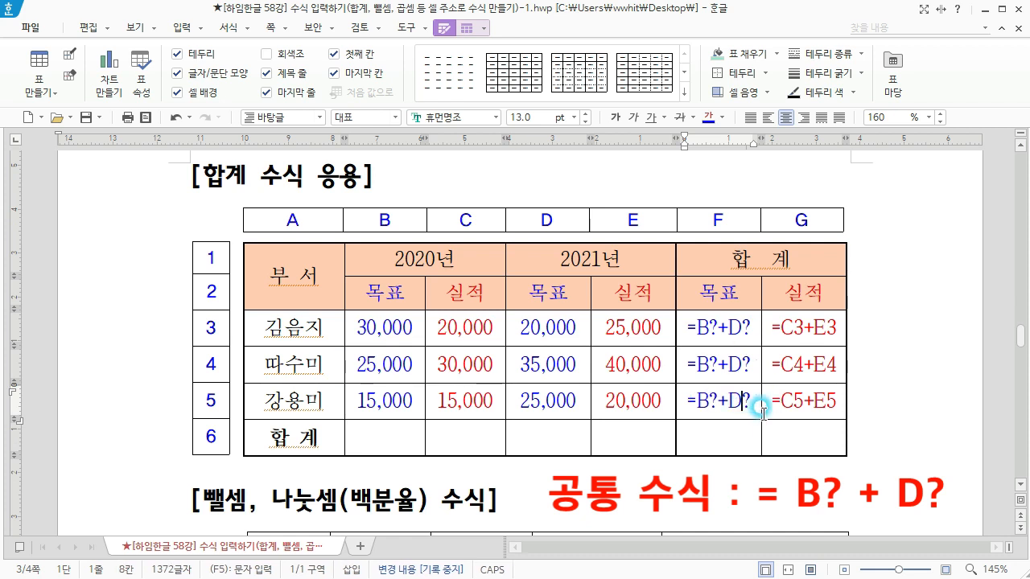
Step: Clear the sample formulas from the 목표 total cells F3 to F5
{"action": "left_click", "coordinate": [724, 361]}
{"action": "left_click_drag", "start_coordinate": [726, 358], "coordinate": [729, 388]}
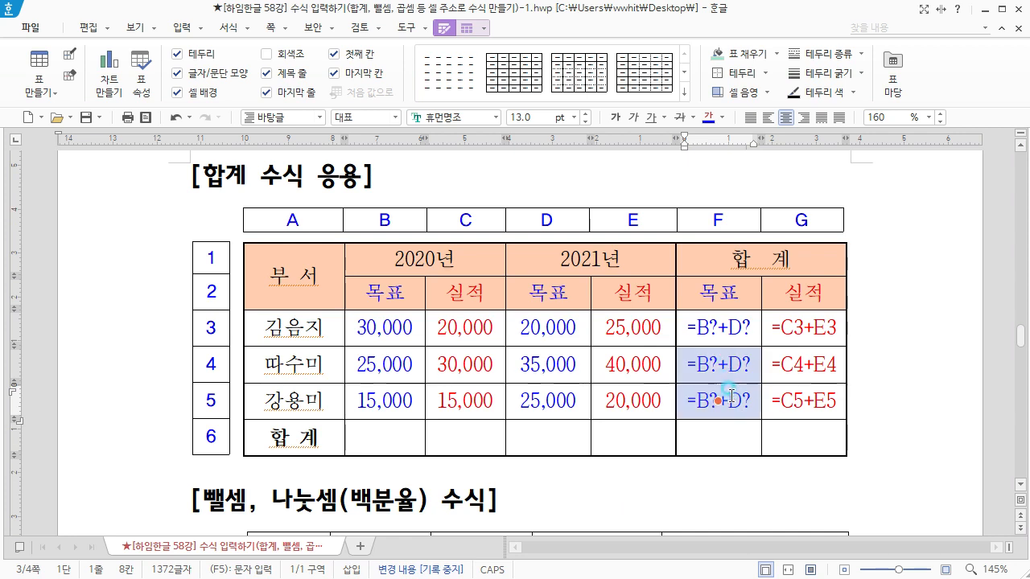
{"action": "key", "text": "Delete"}
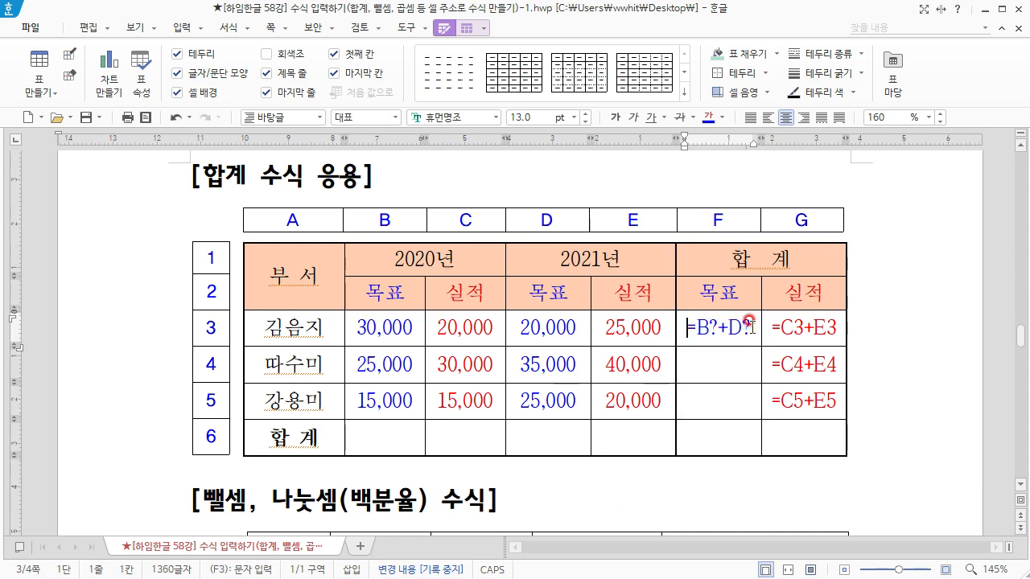
{"action": "double_click", "coordinate": [744, 325]}
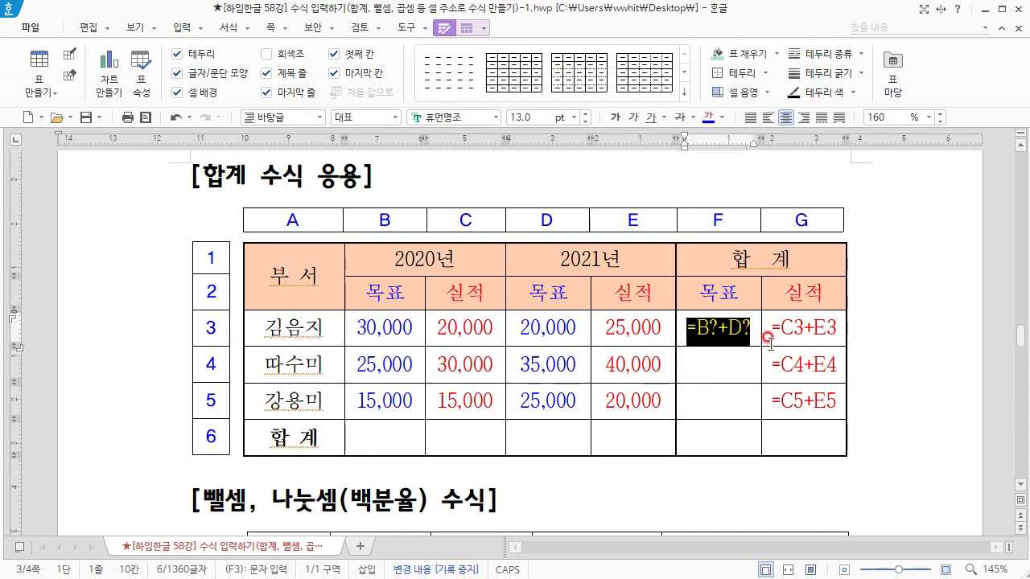
{"action": "key", "text": "Delete"}
Step: Insert the calculation formula =B?+D? in cell F3
{"action": "right_click", "coordinate": [728, 328]}
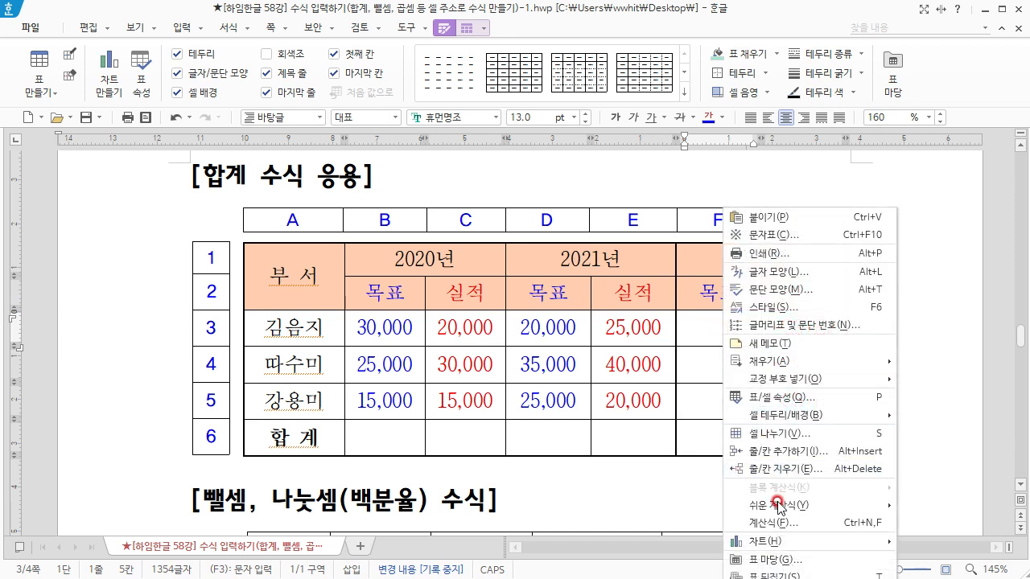
{"action": "left_click", "coordinate": [780, 521]}
{"action": "type", "text": "B?+D?"}
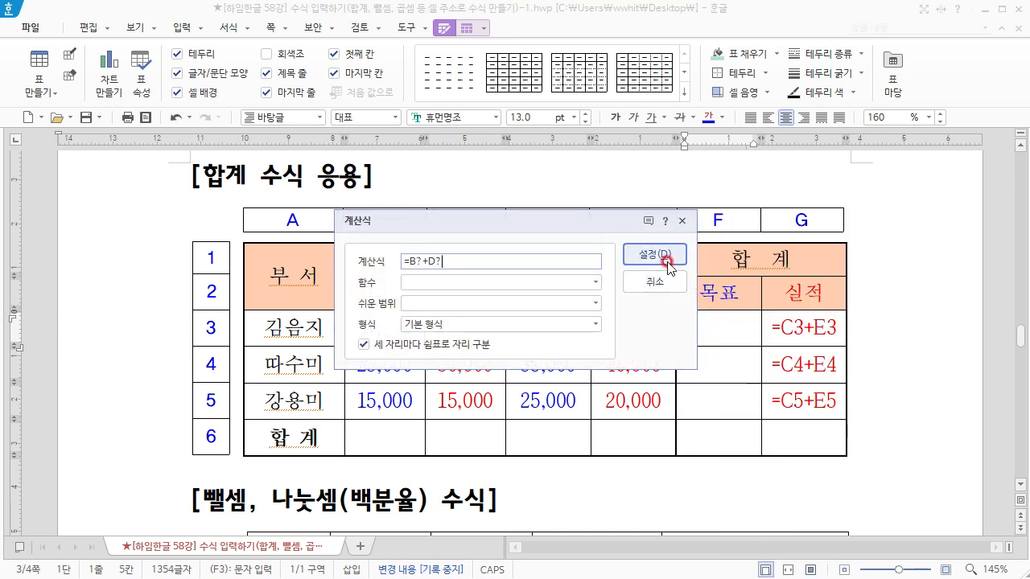
{"action": "left_click", "coordinate": [664, 254]}
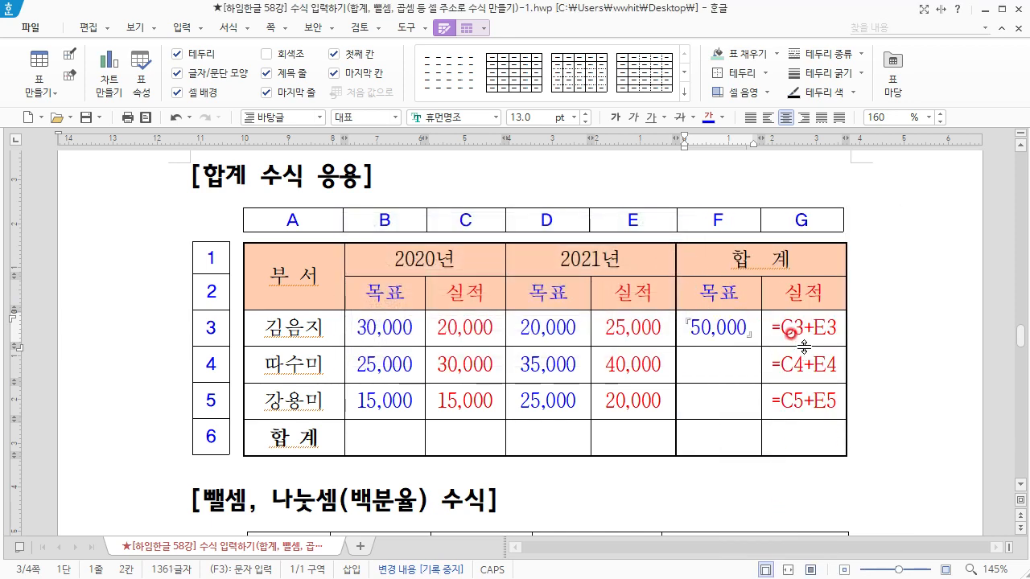
Step: Replace the row numbers in G3's sample formula with question marks so it reads =C?+E?
{"action": "left_click", "coordinate": [817, 366]}
{"action": "left_click", "coordinate": [803, 335]}
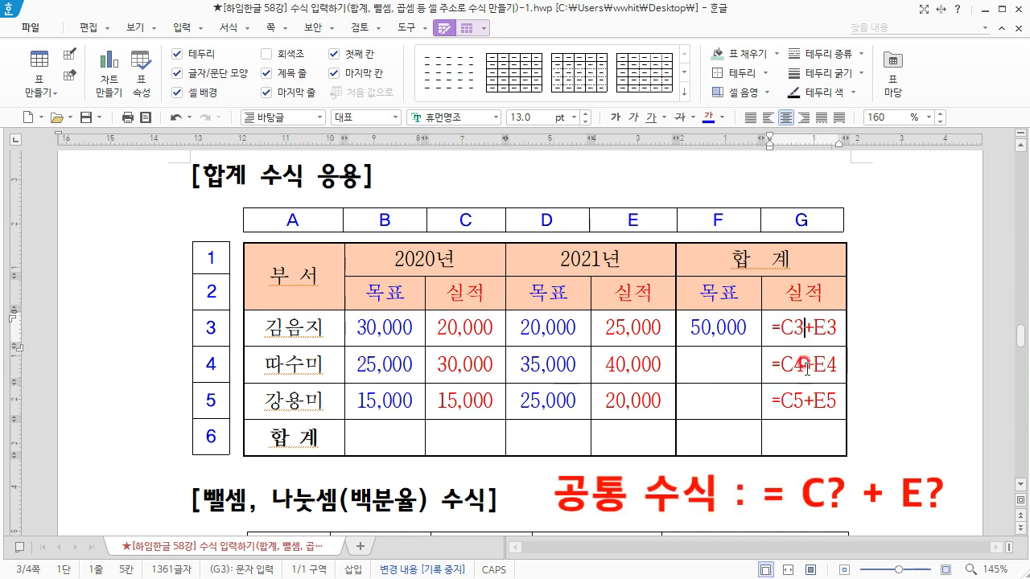
{"action": "left_click", "coordinate": [884, 373]}
{"action": "key", "text": "BackSpace"}
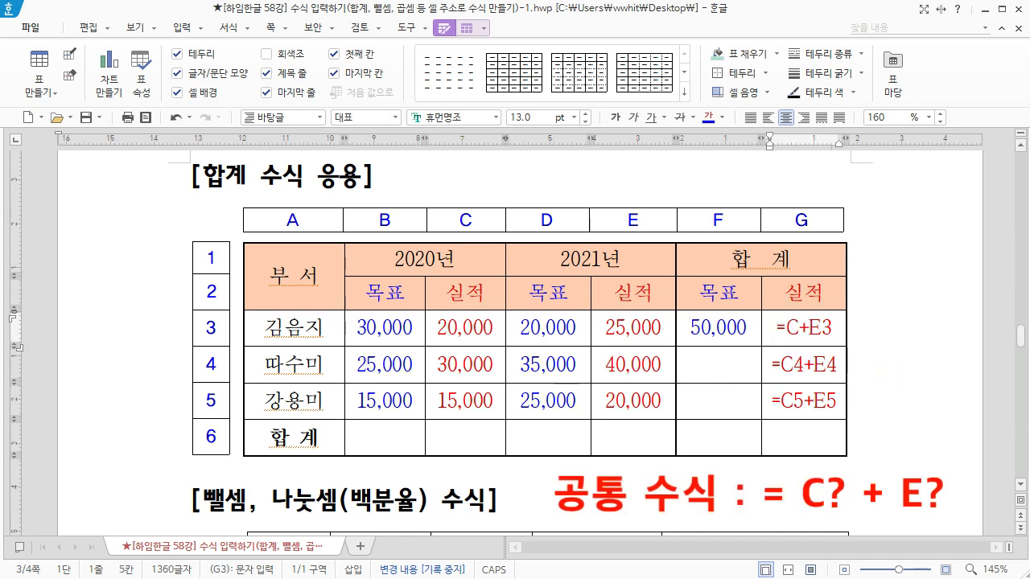
{"action": "type", "text": "?"}
{"action": "key", "text": "Delete"}
{"action": "type", "text": "?"}
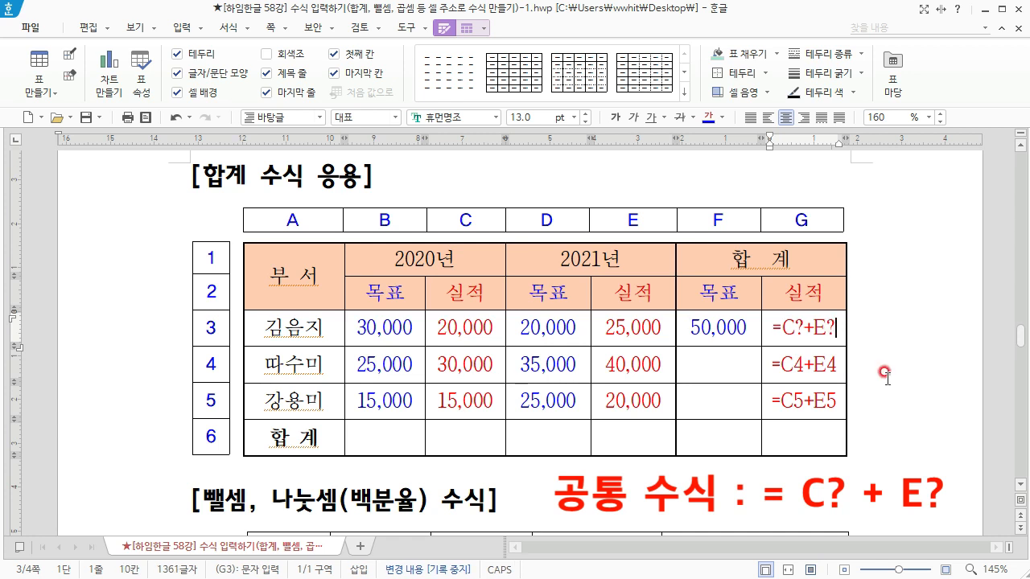
Step: Clear the sample formulas from the 실적 total cells G3 to G5
{"action": "left_click_drag", "start_coordinate": [822, 366], "coordinate": [824, 392]}
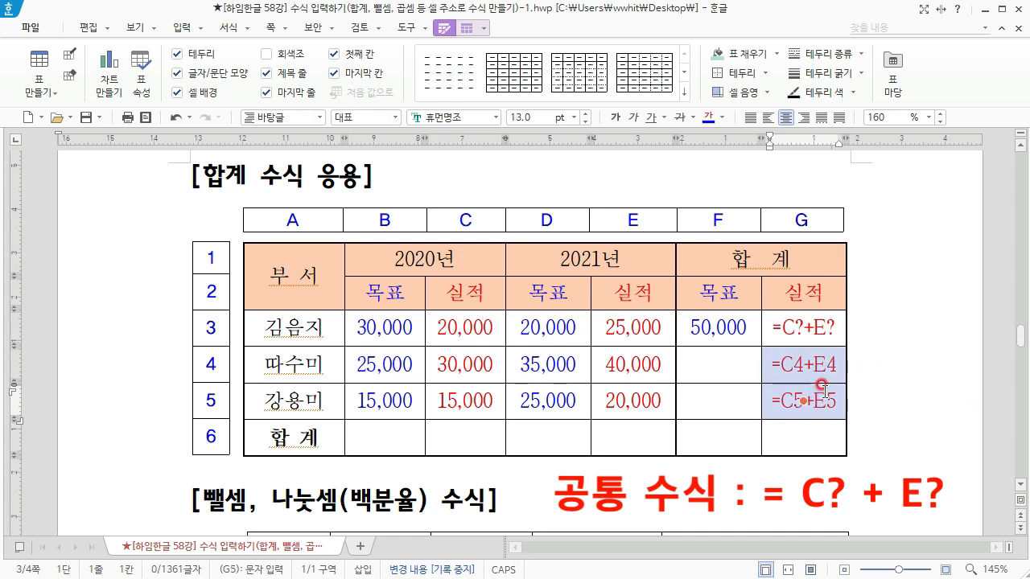
{"action": "key", "text": "Delete"}
{"action": "left_click", "coordinate": [778, 326]}
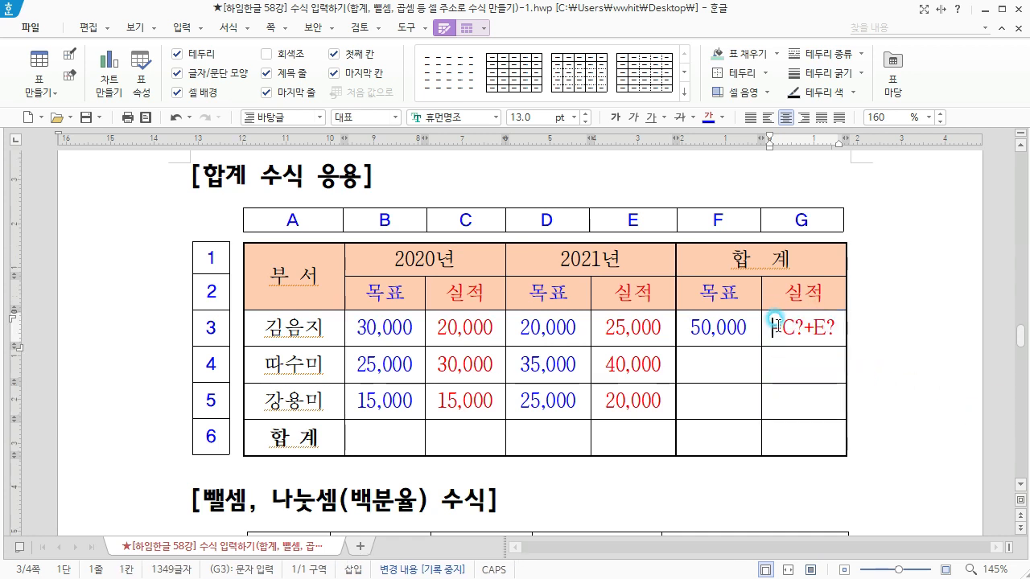
{"action": "left_click_drag", "start_coordinate": [768, 328], "coordinate": [845, 329]}
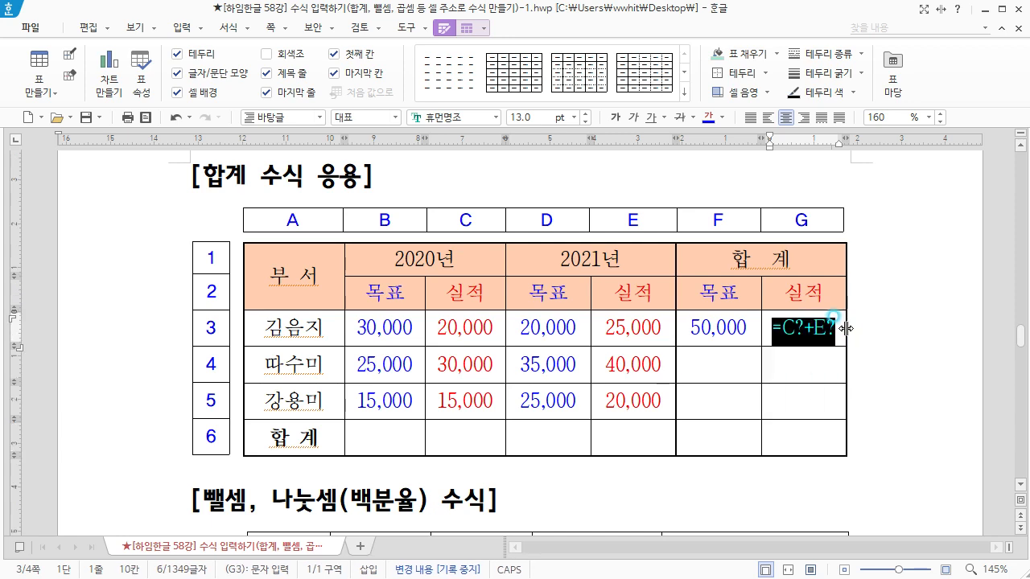
{"action": "key", "text": "Delete"}
Step: Insert the calculation formula =C?+E? in G3 and auto-fill the F3 and G3 formulas down through row 5
{"action": "right_click", "coordinate": [807, 328]}
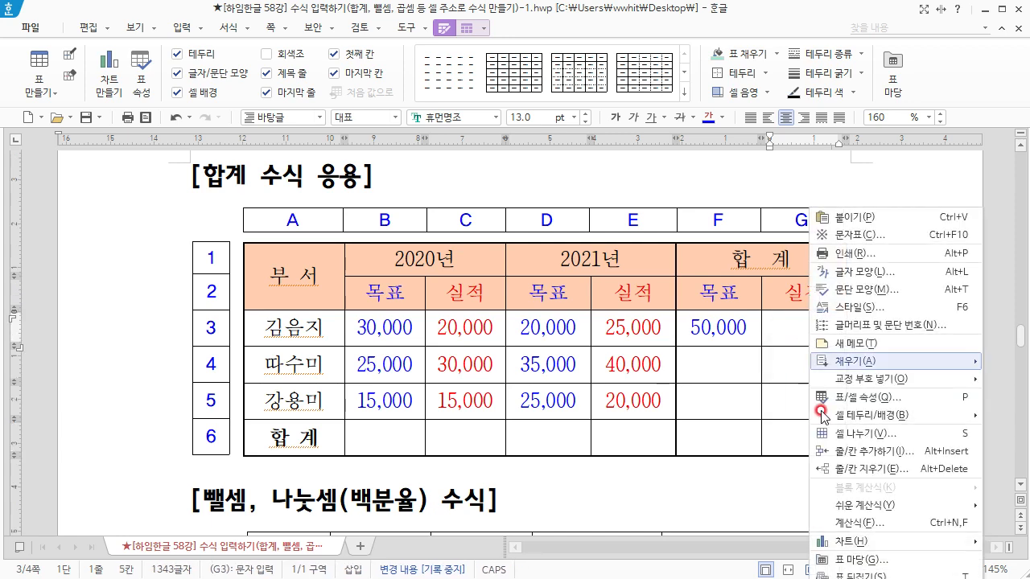
{"action": "left_click", "coordinate": [870, 525]}
{"action": "type", "text": "C?+E?"}
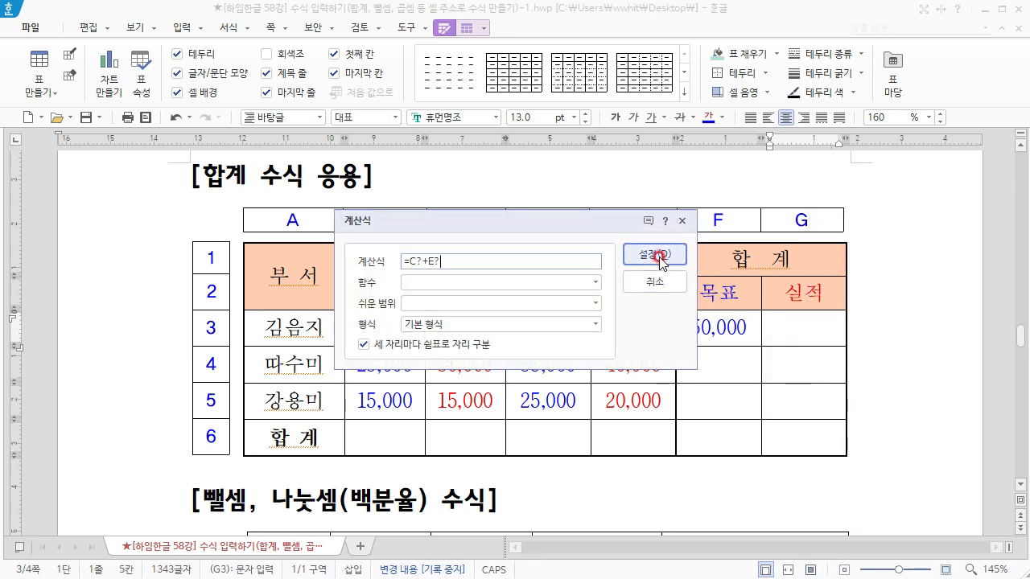
{"action": "left_click", "coordinate": [657, 255]}
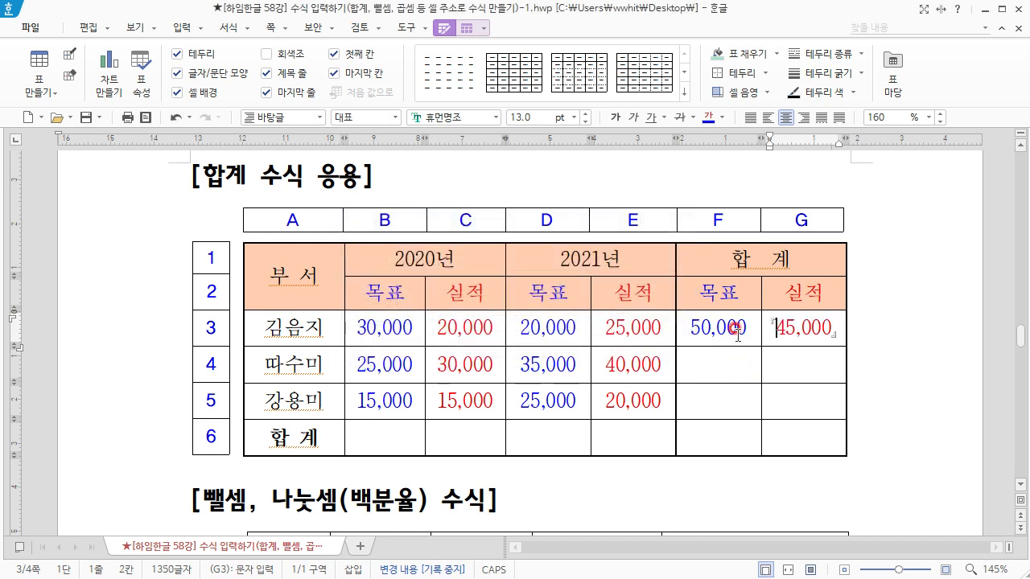
{"action": "left_click_drag", "start_coordinate": [726, 326], "coordinate": [803, 407]}
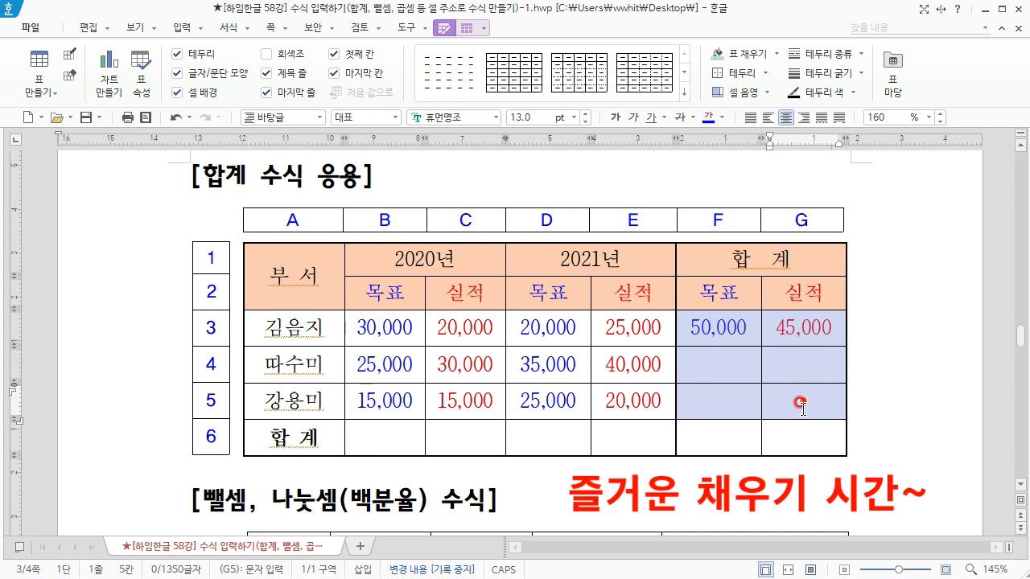
{"action": "key", "text": "a"}
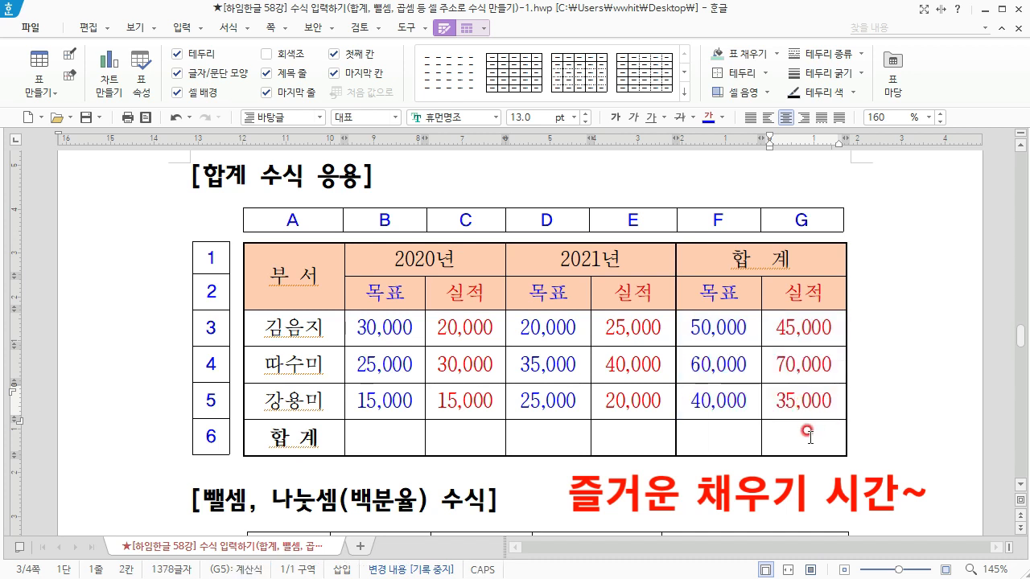
Step: Fill the 합계 row 6 with column totals by applying a block sum to cells B3 through G5
{"action": "left_click", "coordinate": [402, 425]}
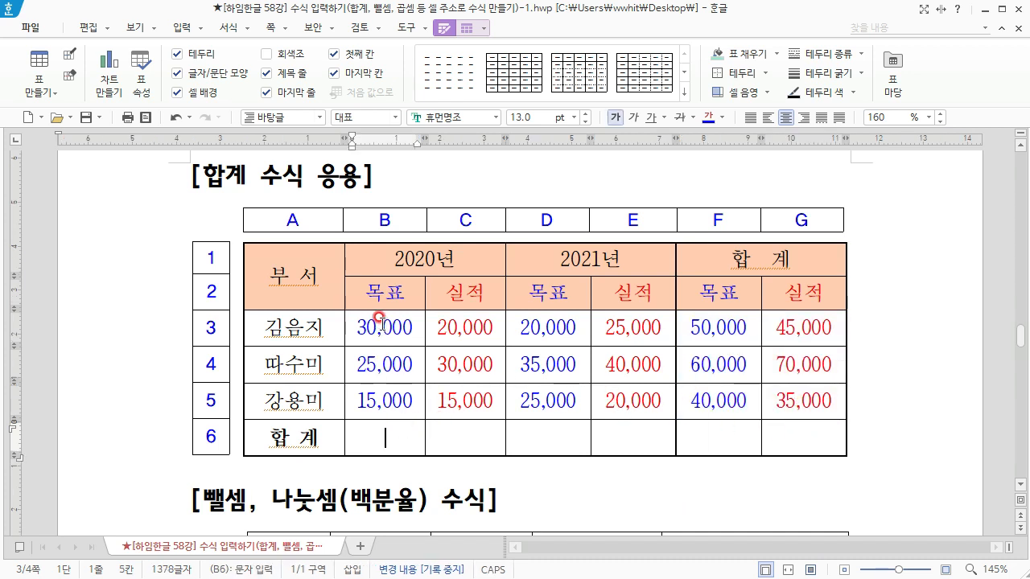
{"action": "left_click_drag", "start_coordinate": [381, 326], "coordinate": [794, 408]}
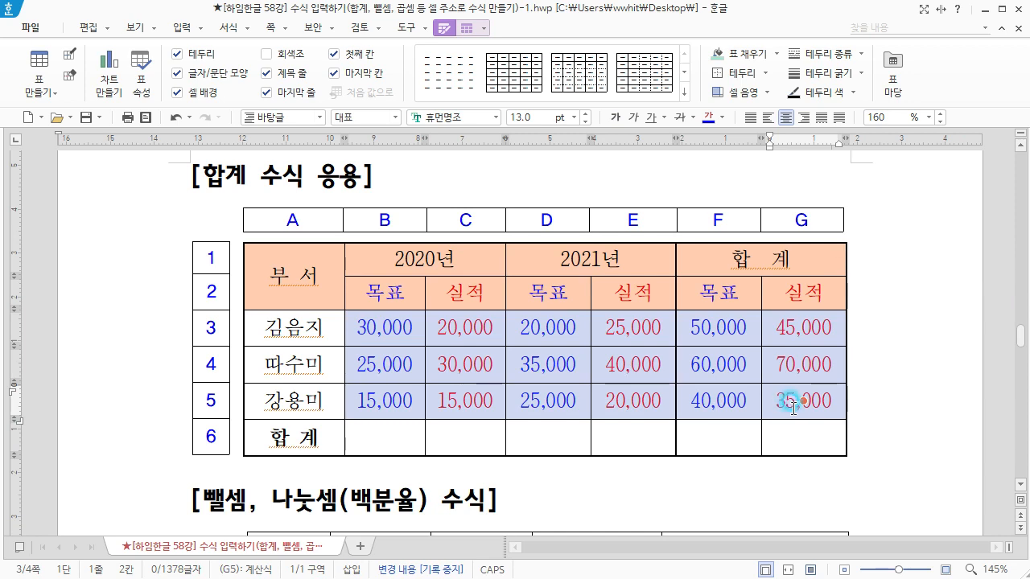
{"action": "right_click", "coordinate": [536, 402]}
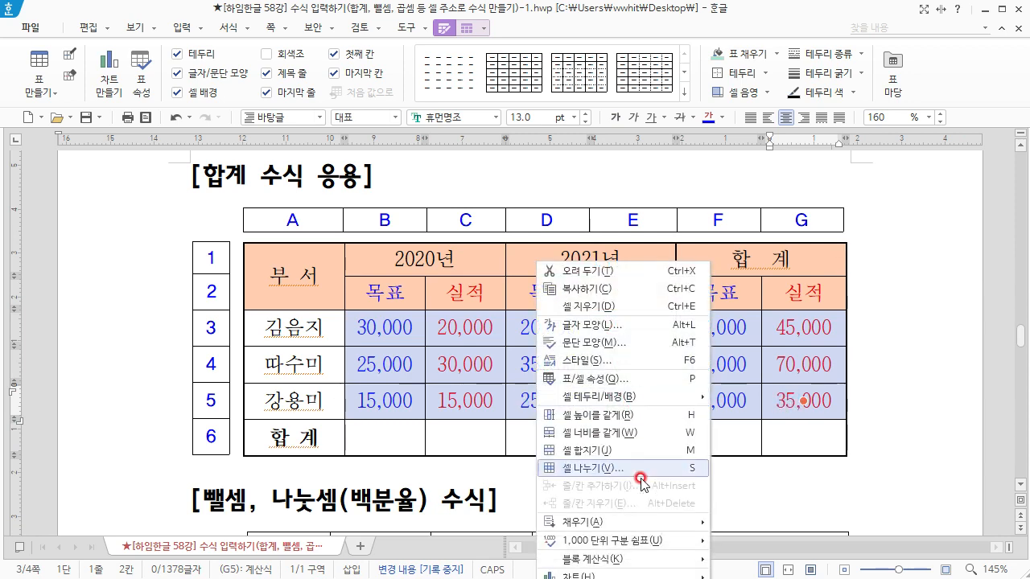
{"action": "mouse_move", "coordinate": [682, 563]}
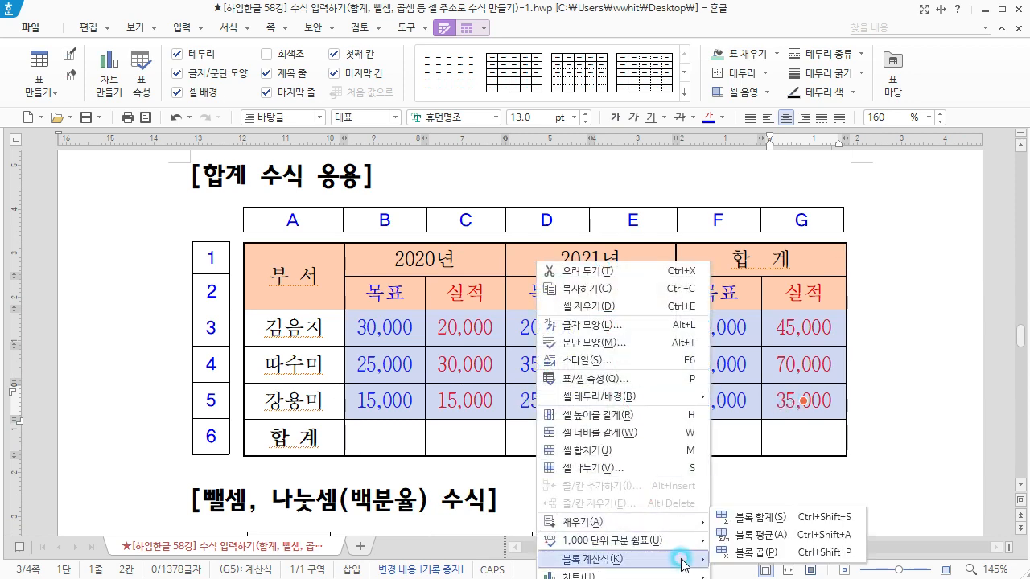
{"action": "left_click", "coordinate": [756, 517]}
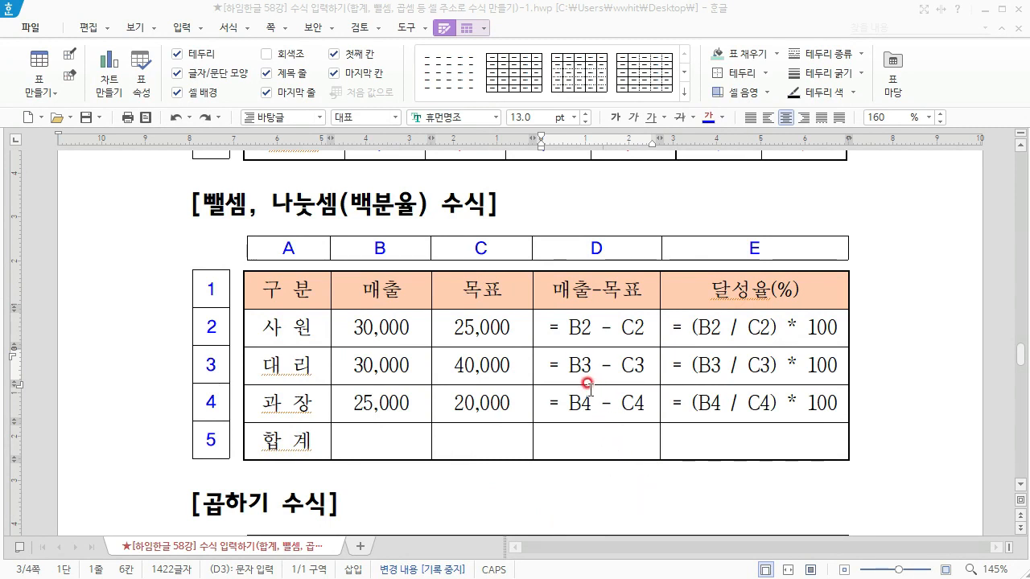
Step: Compare the 매출-목표 formulas in D2 to D4 with the column B and C cells they subtract
{"action": "left_click", "coordinate": [572, 326]}
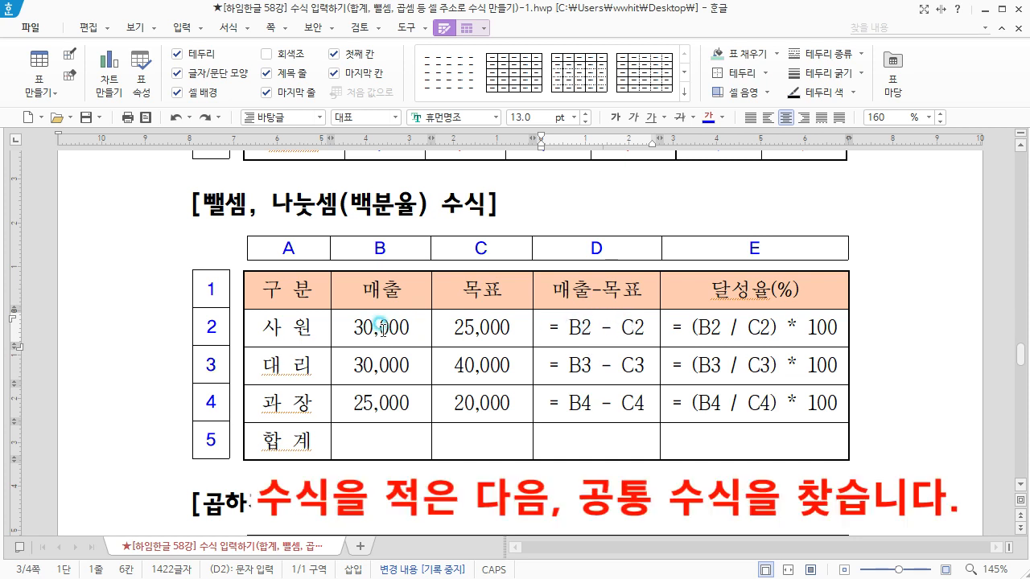
{"action": "left_click", "coordinate": [380, 326]}
{"action": "left_click", "coordinate": [479, 327]}
{"action": "left_click", "coordinate": [623, 319]}
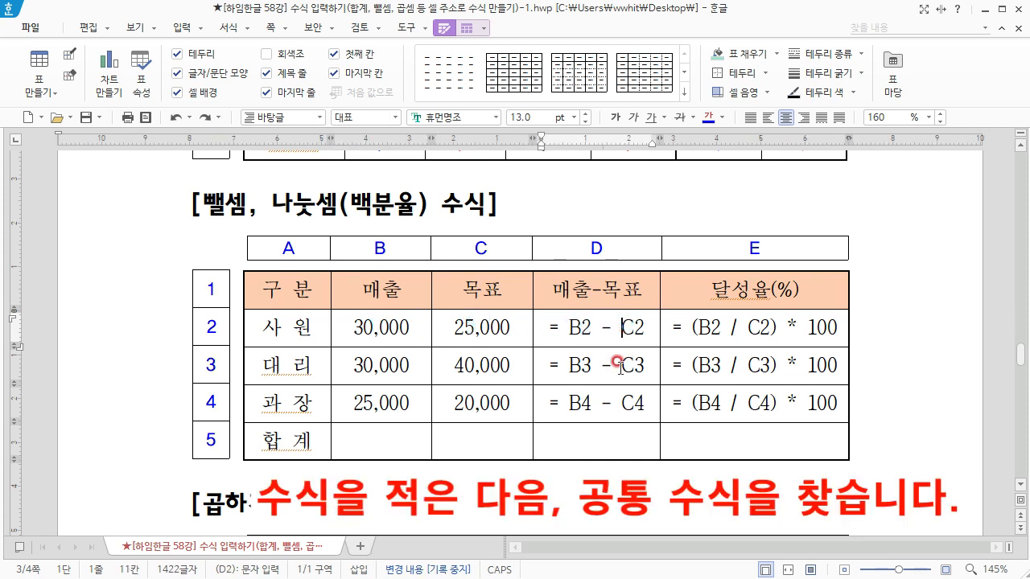
{"action": "left_click", "coordinate": [597, 362]}
{"action": "left_click", "coordinate": [389, 364]}
{"action": "left_click", "coordinate": [488, 362]}
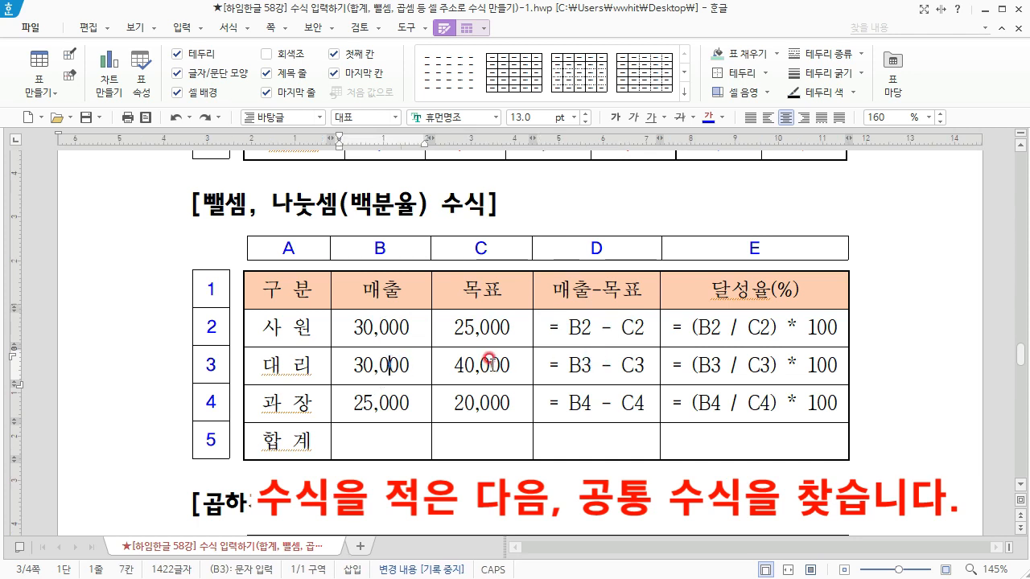
{"action": "left_click", "coordinate": [620, 362]}
{"action": "left_click", "coordinate": [612, 394]}
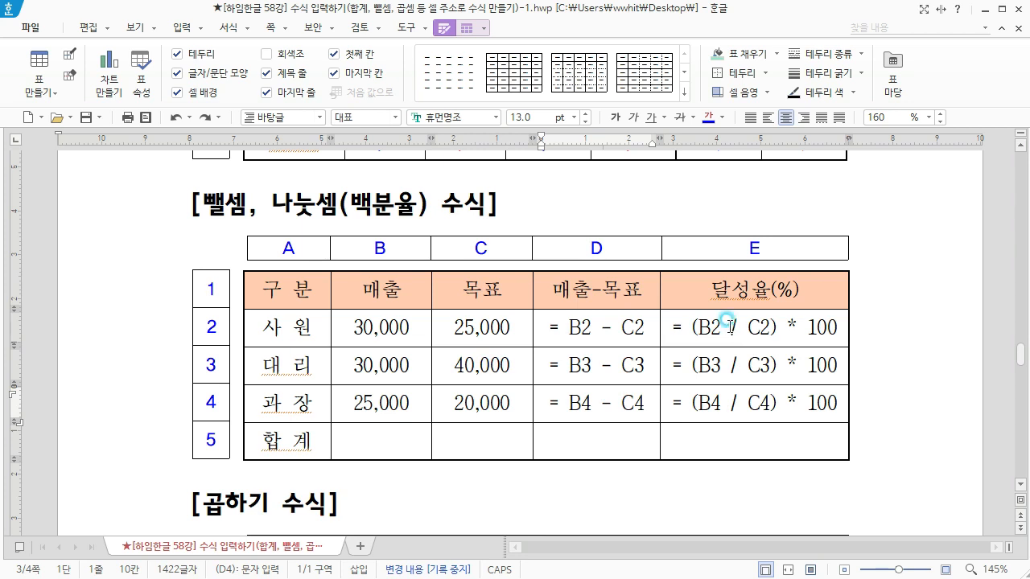
Step: Examine the 달성율(%) formula in E2
{"action": "left_click", "coordinate": [729, 324]}
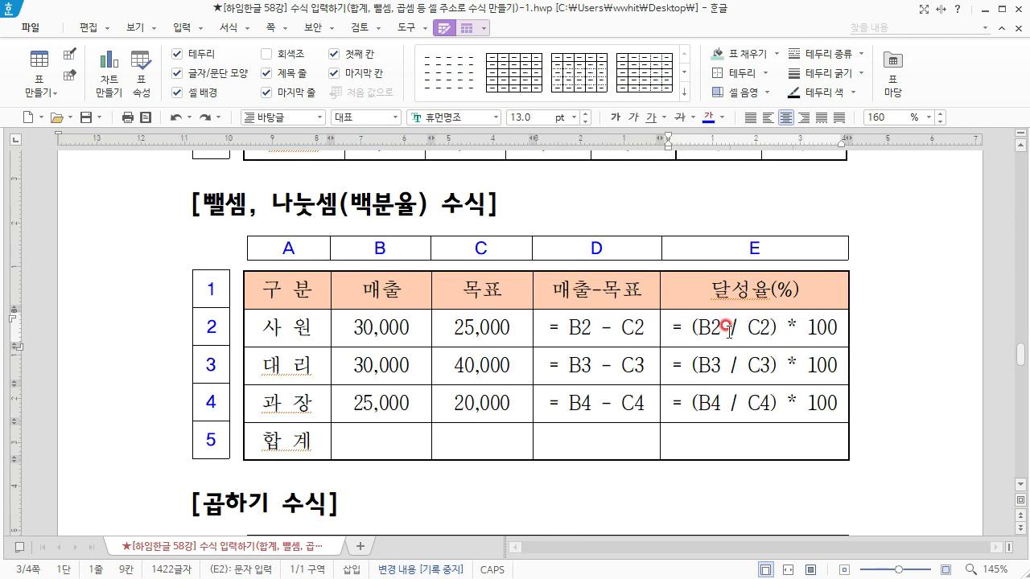